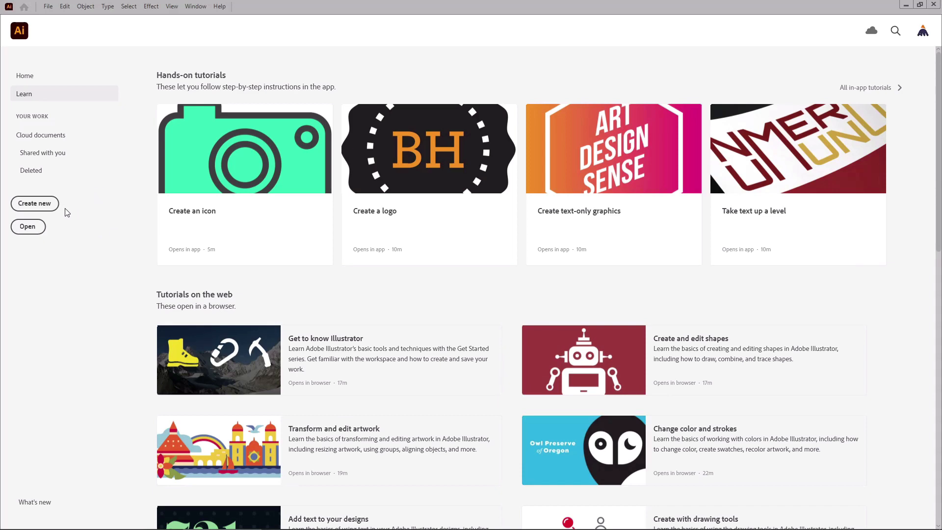
- Create a new 850 x 450 px document with RGB Color mode and High (300 ppi) raster effects
click(47, 206)
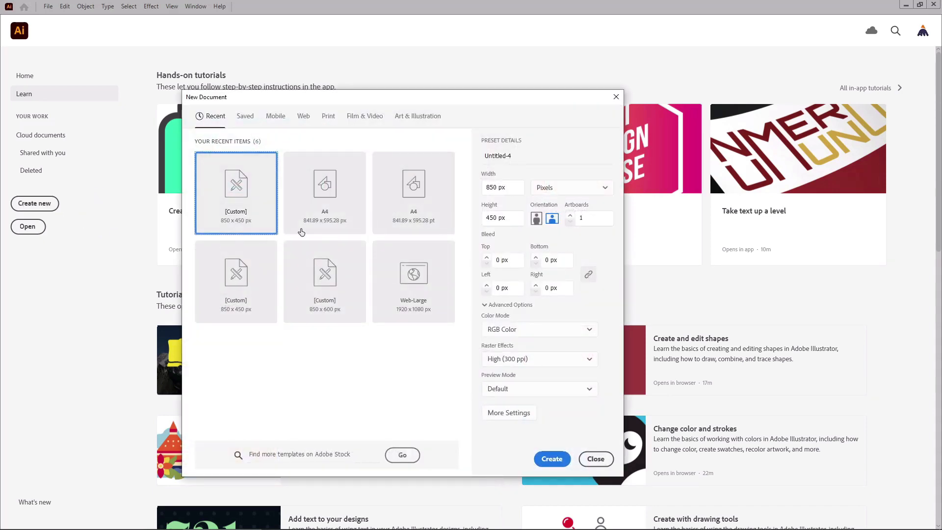
click(567, 192)
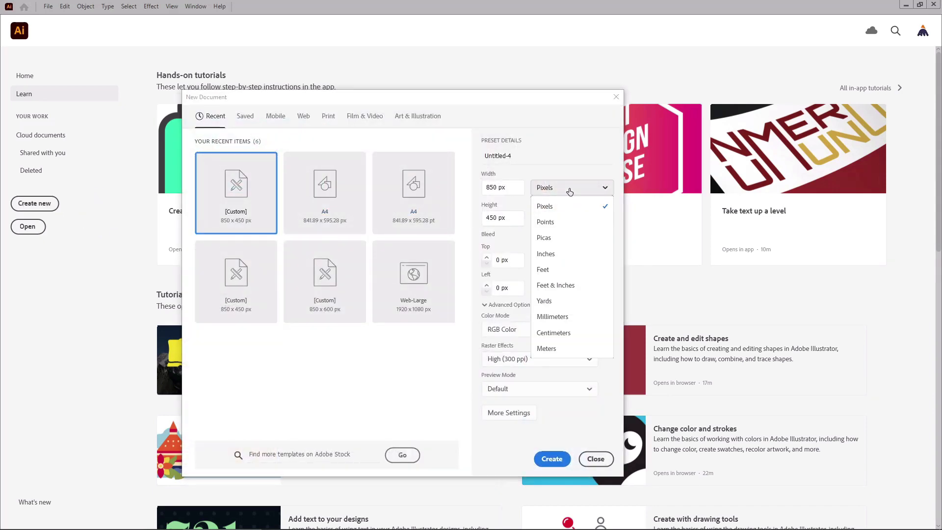
click(562, 206)
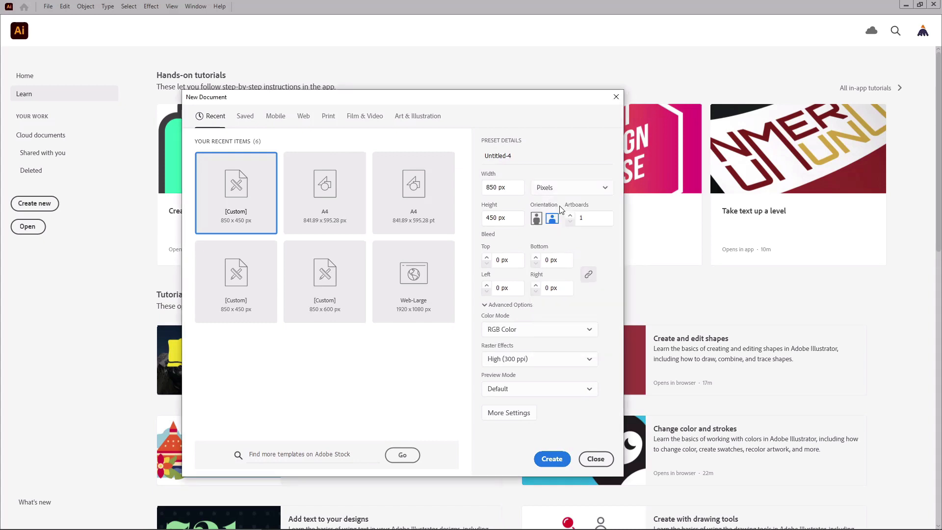
click(506, 187)
click(548, 329)
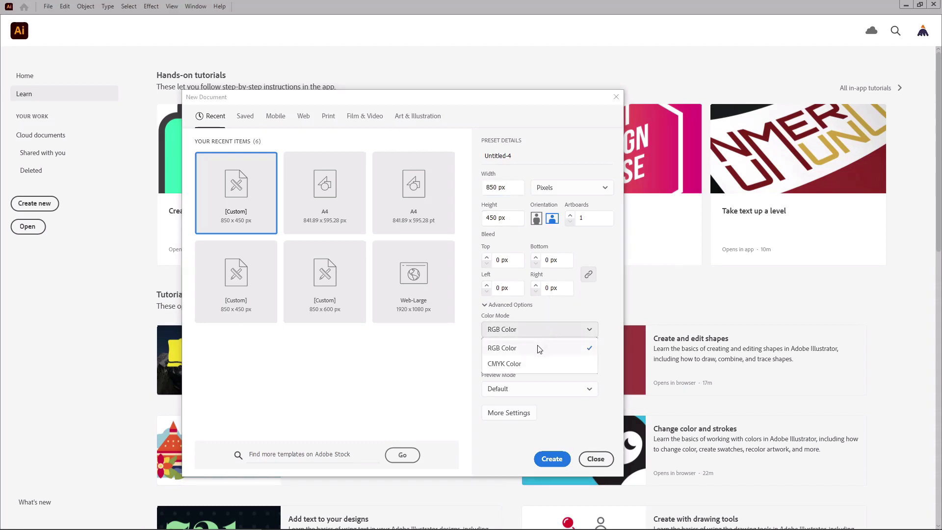
click(539, 348)
click(542, 361)
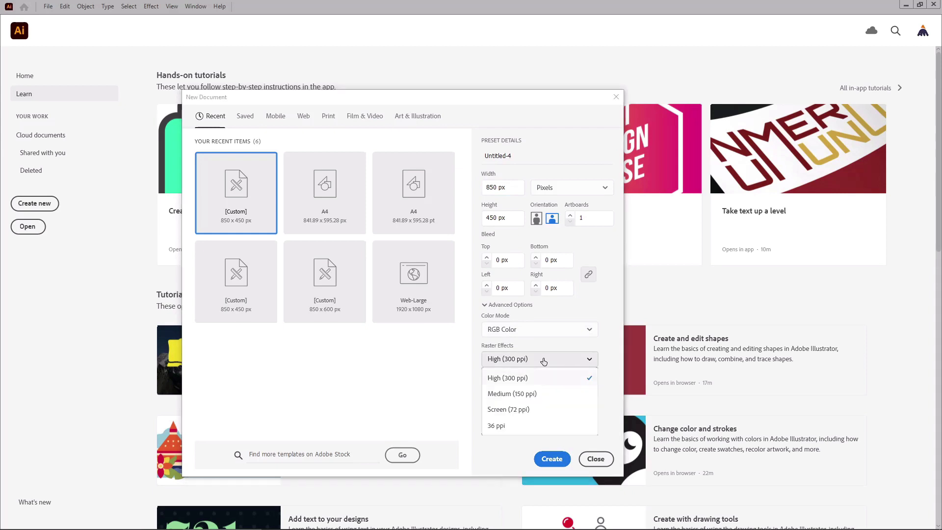
click(540, 377)
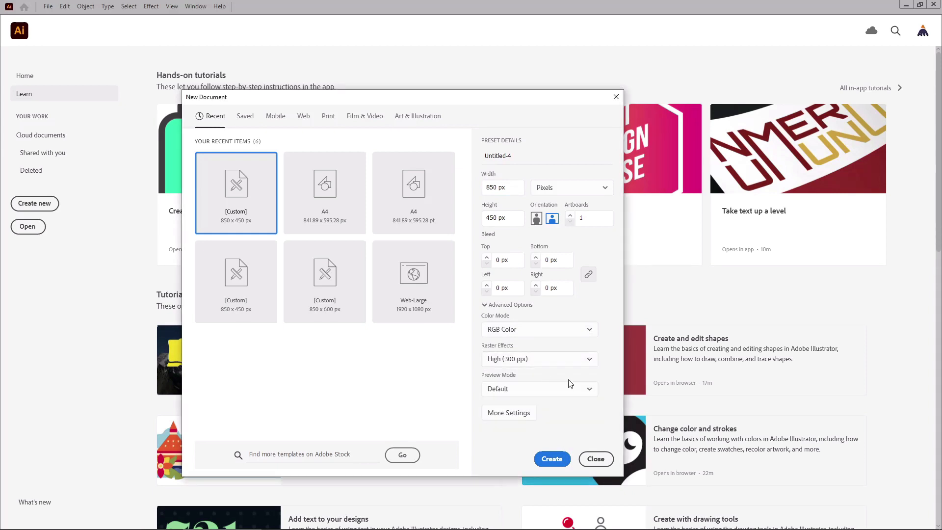
click(551, 458)
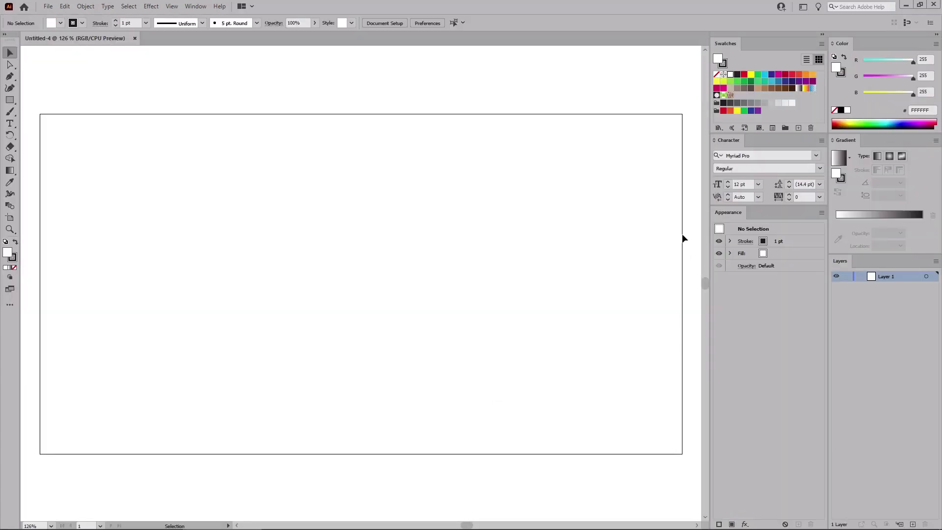
key(ctrl+0)
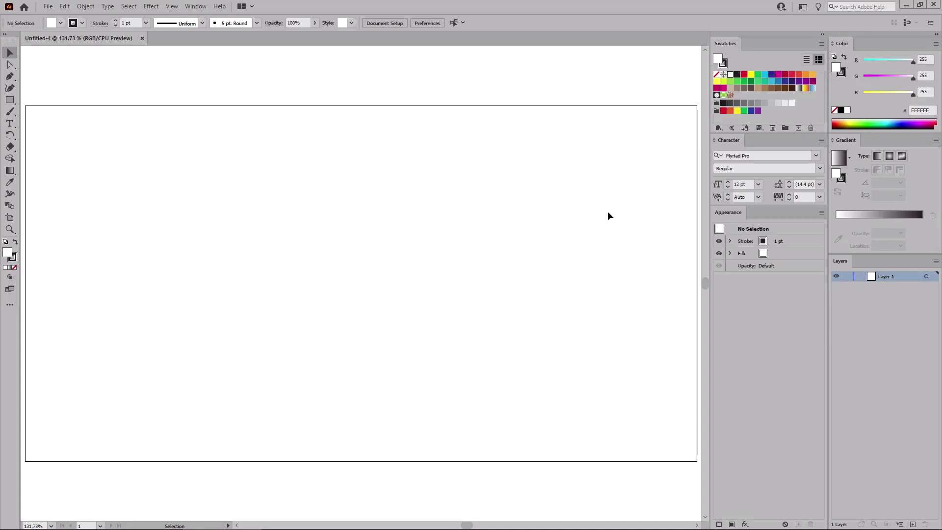
click(200, 12)
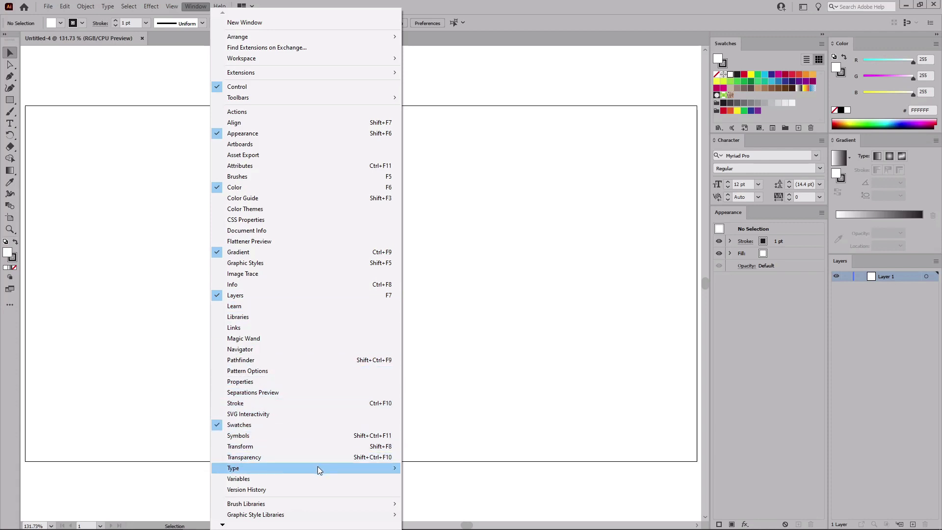
mouse_move(384, 467)
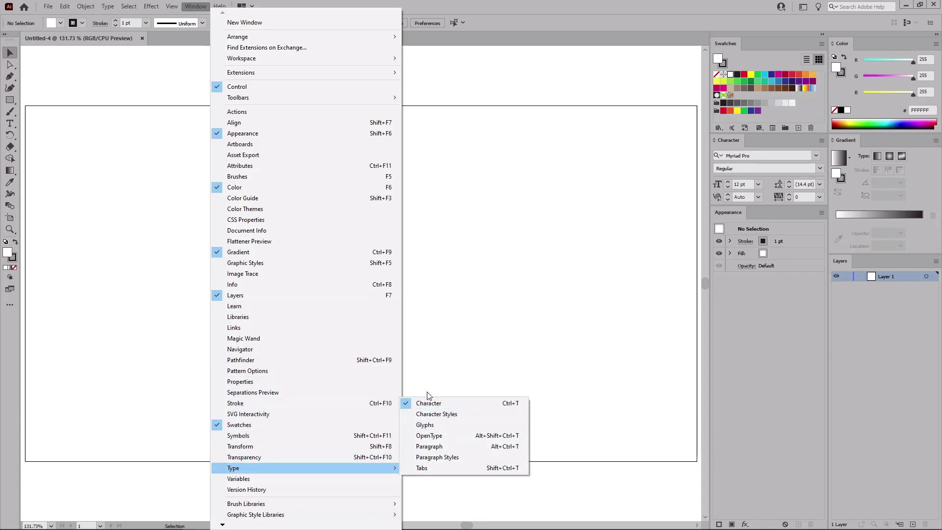
click(412, 388)
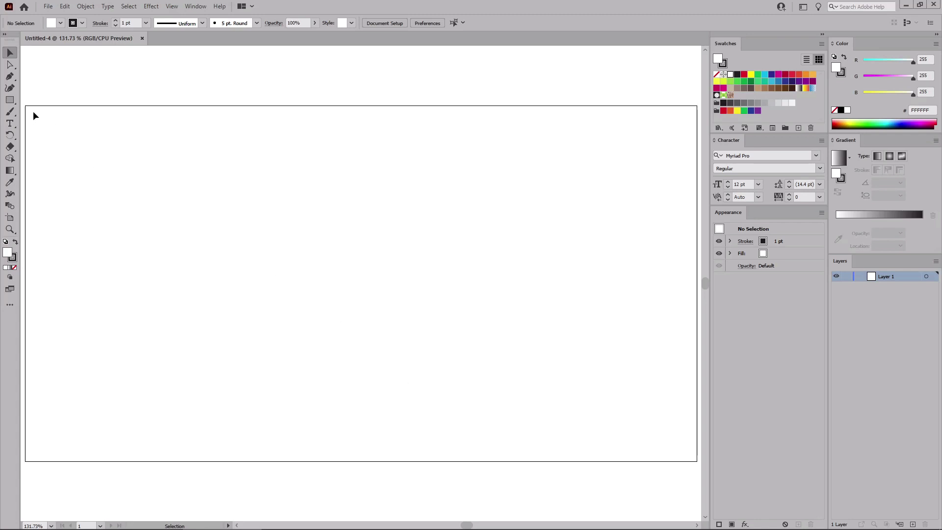
- Create a rectangle 870 px wide and 470 px high
click(10, 100)
click(144, 164)
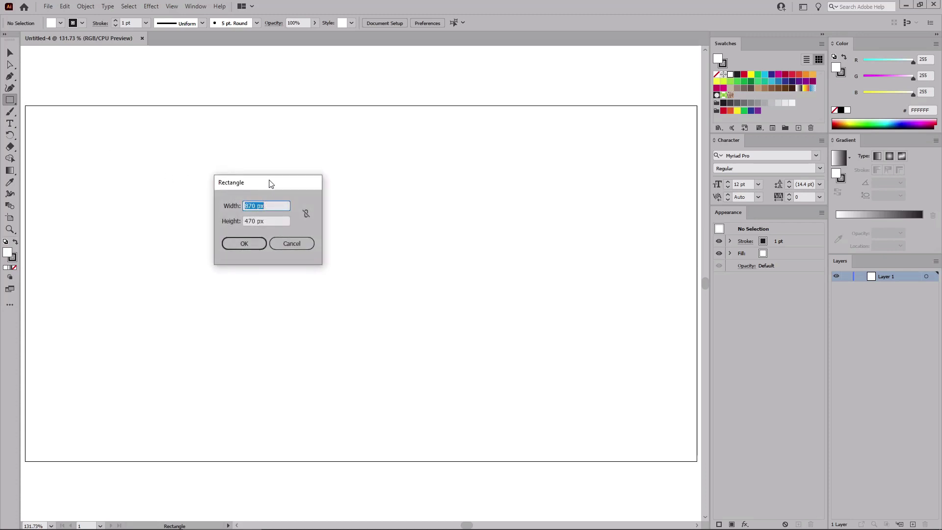
drag(249, 174, 248, 173)
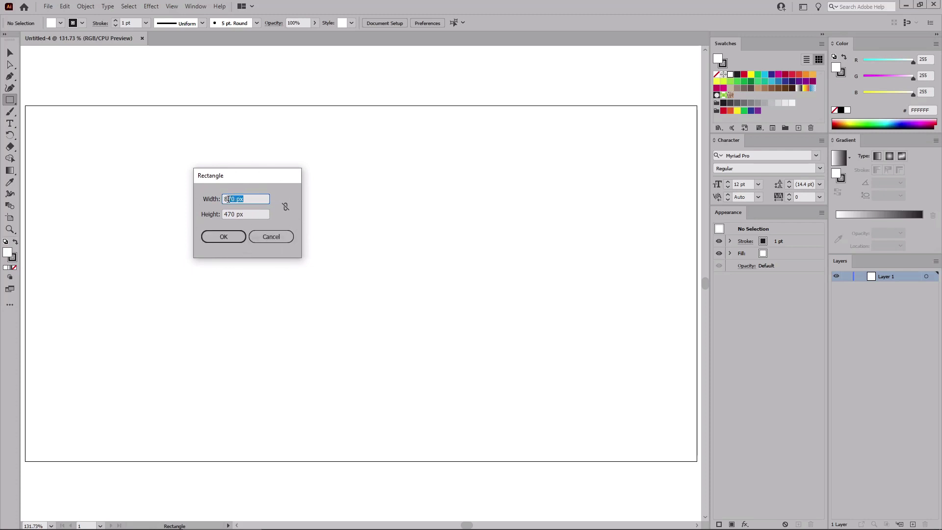
key(Tab)
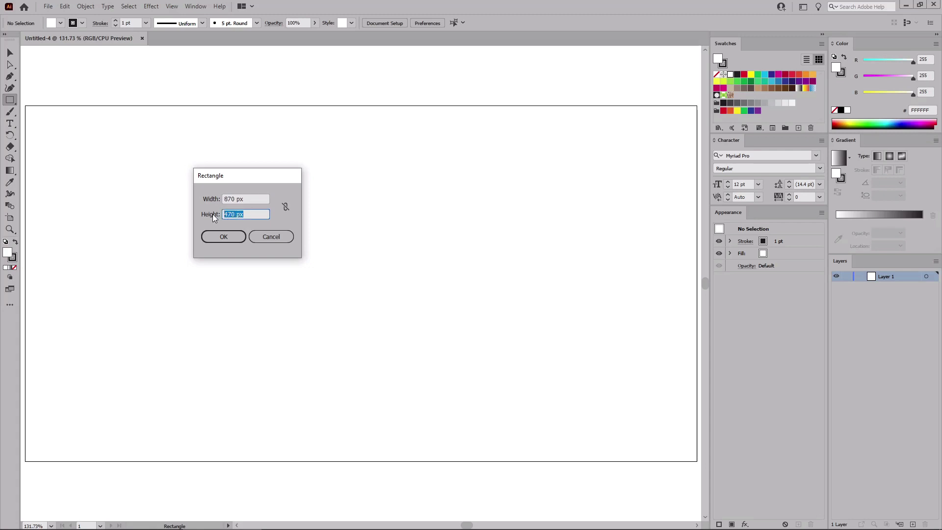
click(224, 236)
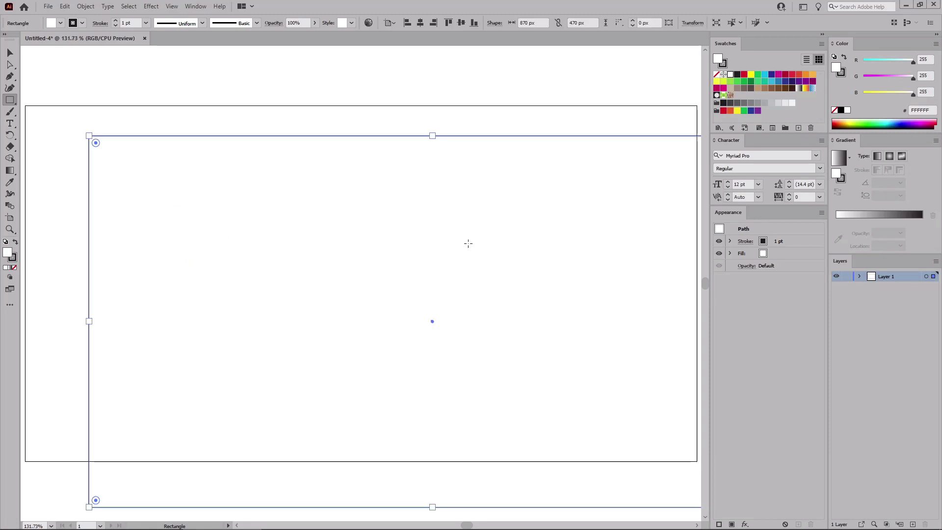
- Remove the rectangle's stroke and give it a radial gradient fill
click(791, 245)
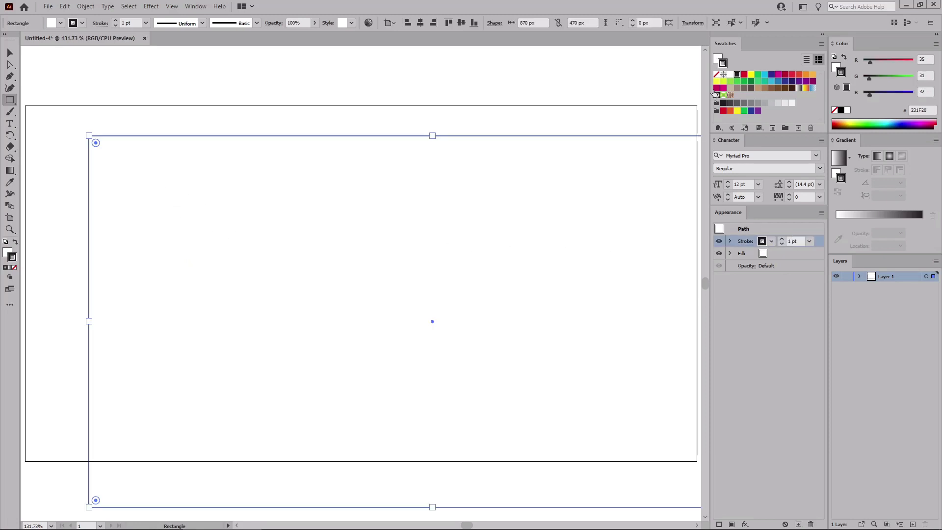
click(716, 75)
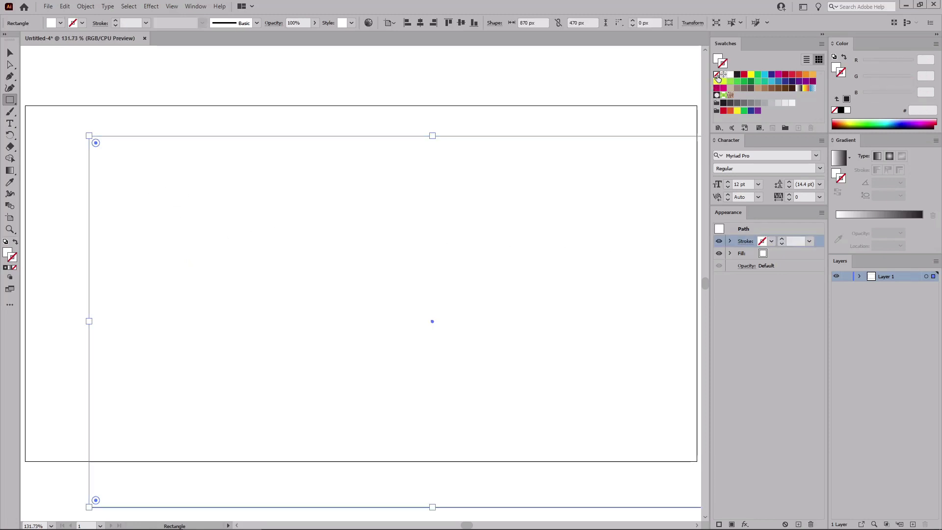
click(797, 255)
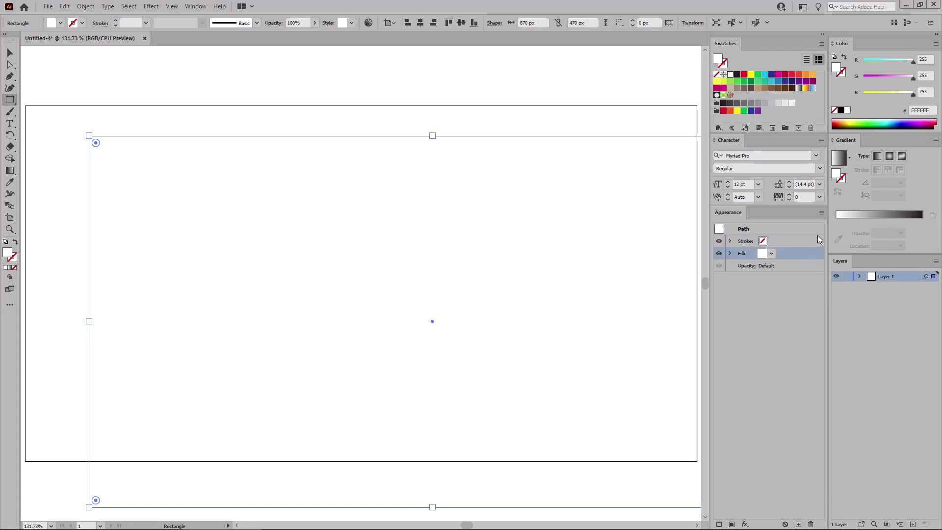
click(840, 158)
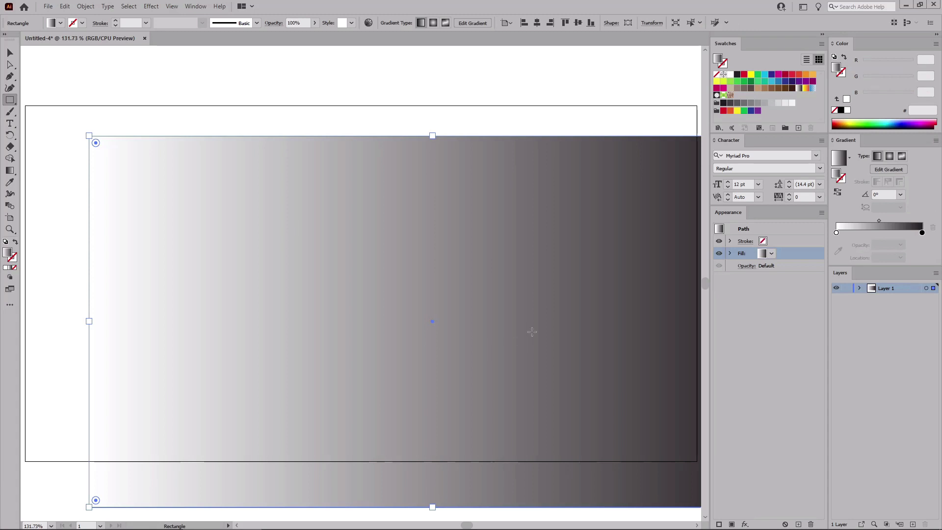
click(889, 156)
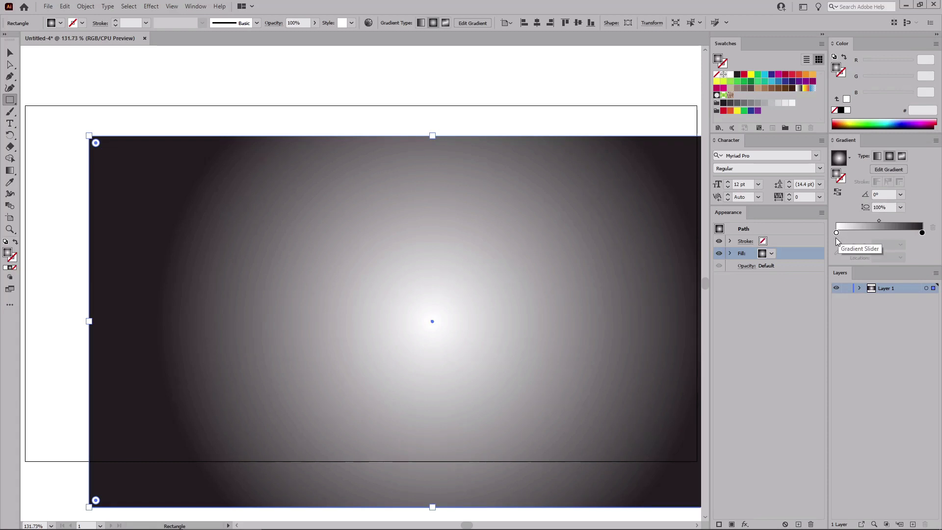
- Set the radial gradient's inner colour stop to RGB 6, 38, 15
key(v)
double_click(837, 232)
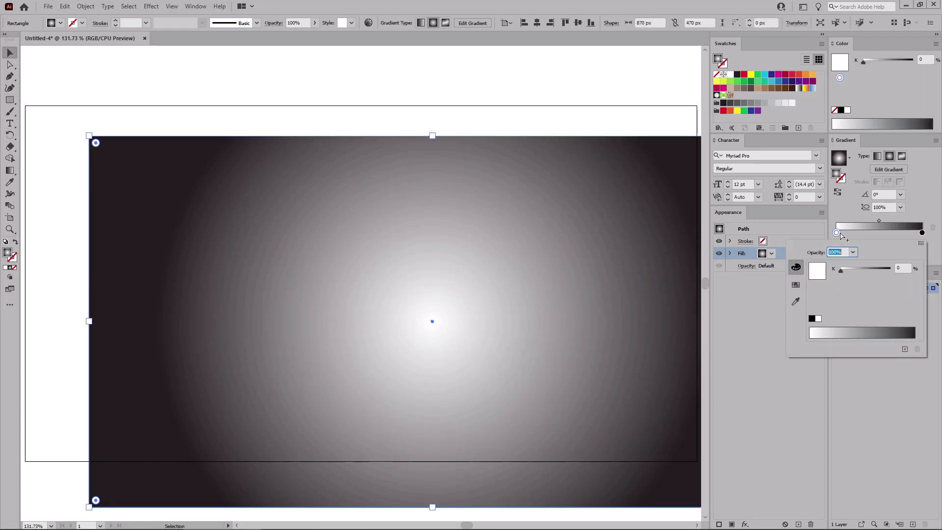
click(920, 245)
click(861, 256)
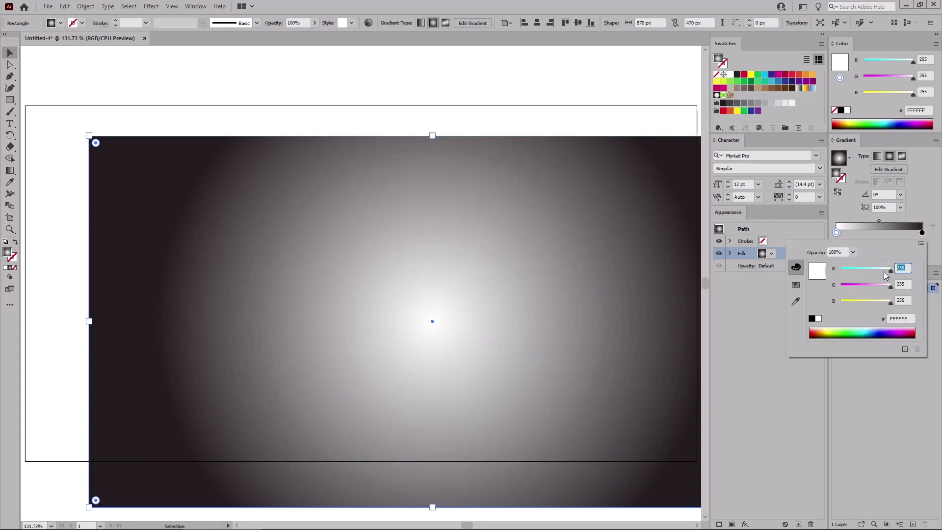
text(6)
key(Tab)
text(3)
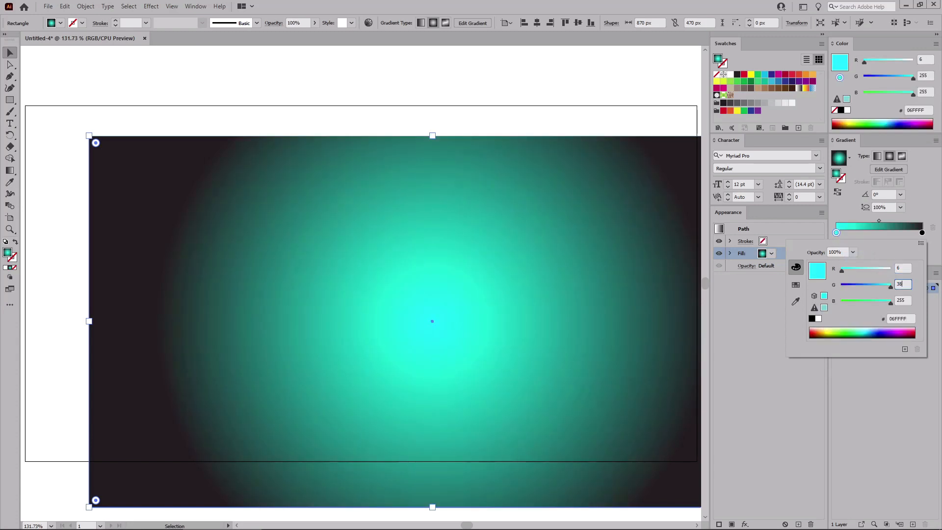
key(Tab)
text(1)
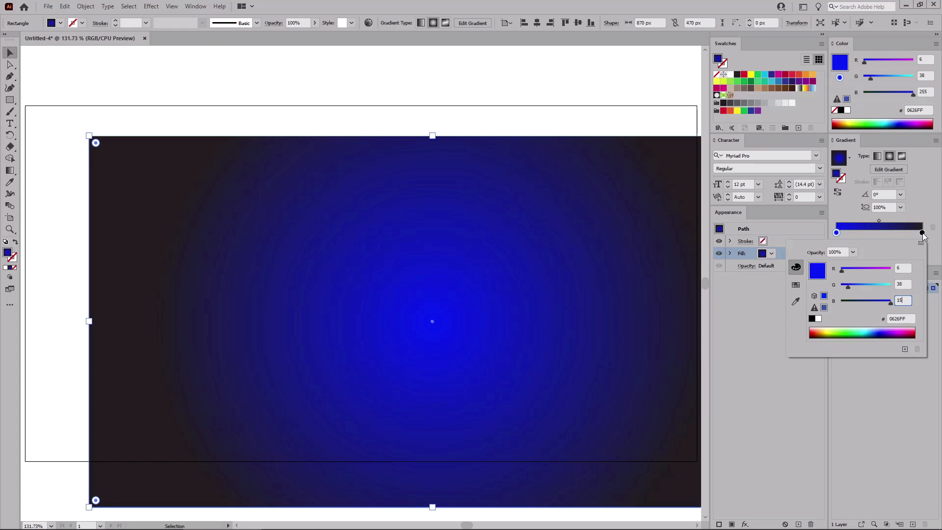
- Set the radial gradient's outer colour stop to RGB 10, 25, 33
click(922, 233)
double_click(922, 233)
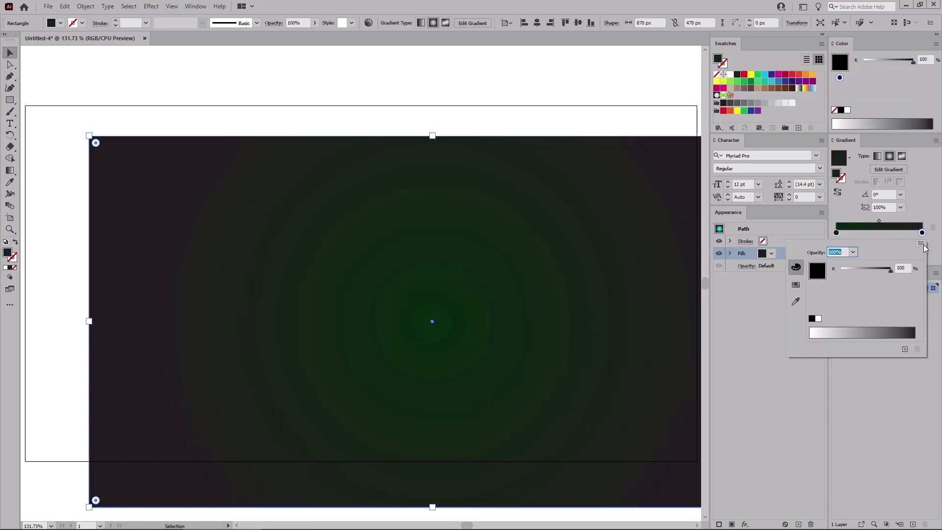
click(921, 243)
click(899, 256)
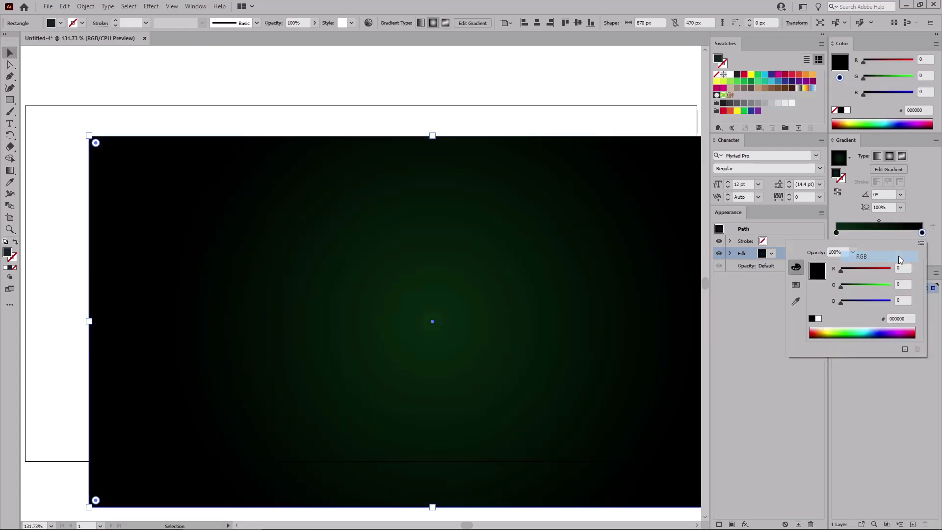
click(893, 268)
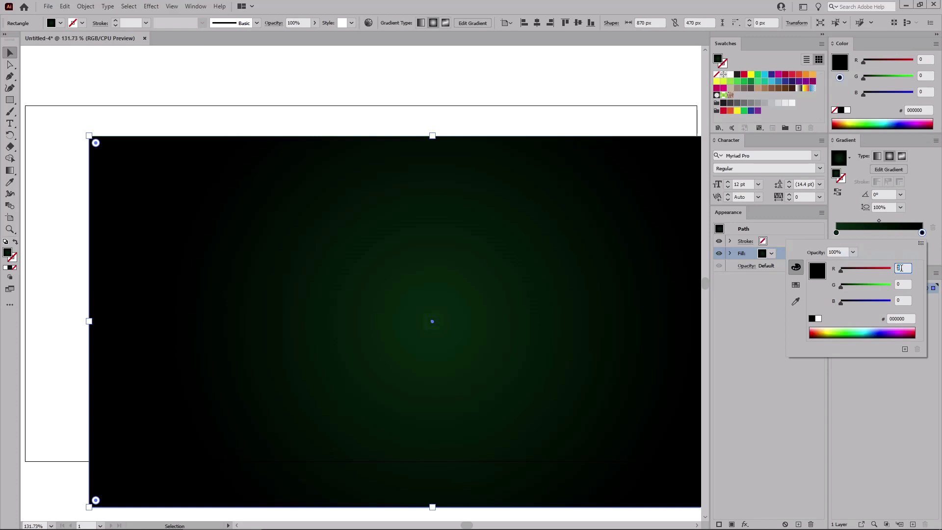
text(10)
click(898, 284)
text(25)
key(Tab)
text(33)
key(Return)
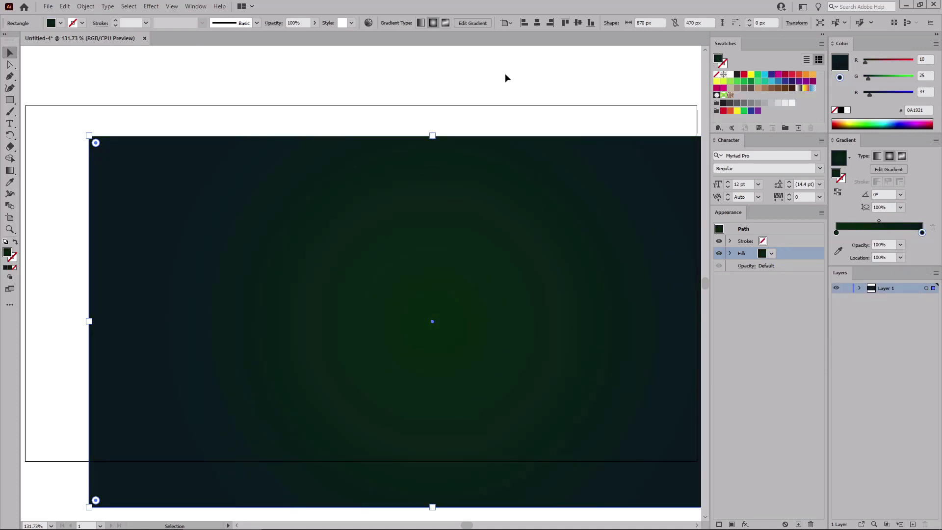
- Center the rectangle horizontally and vertically on the artboard and lock it within Layer 1
click(511, 23)
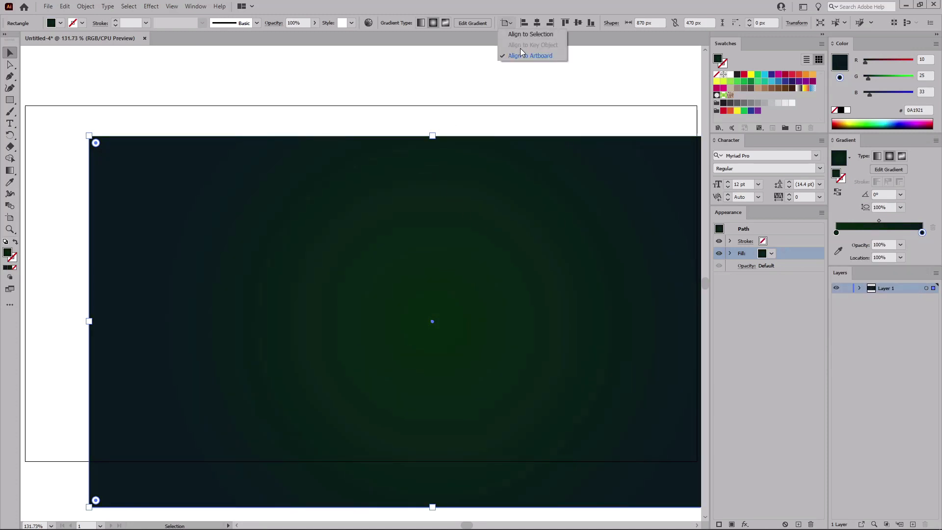
click(523, 56)
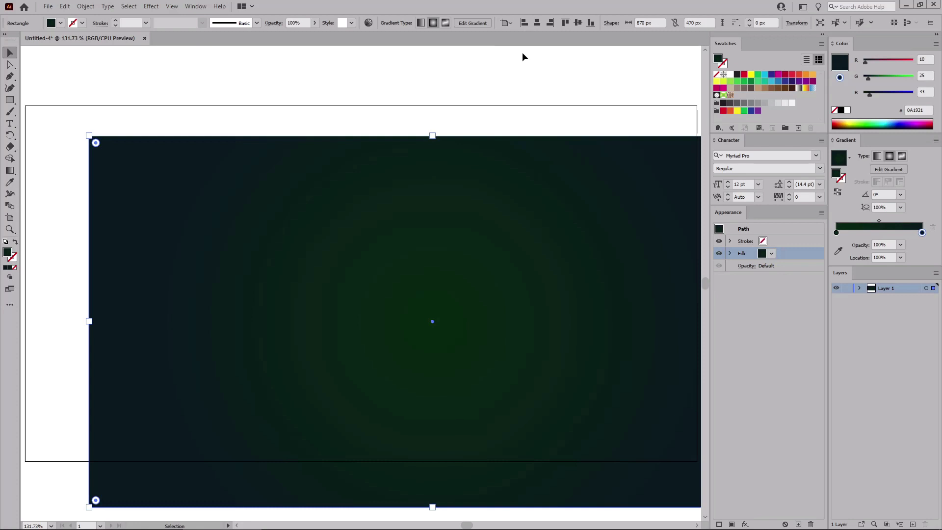
click(537, 23)
click(577, 23)
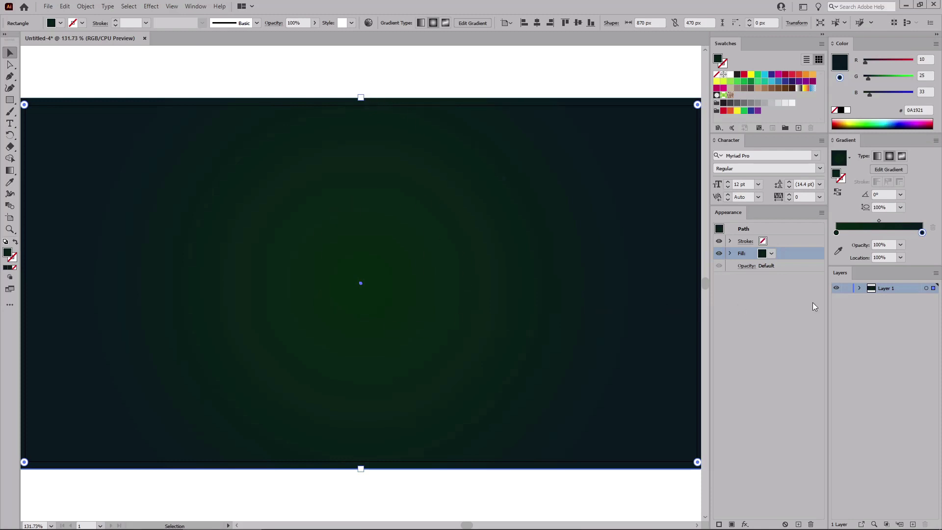
click(859, 288)
click(847, 298)
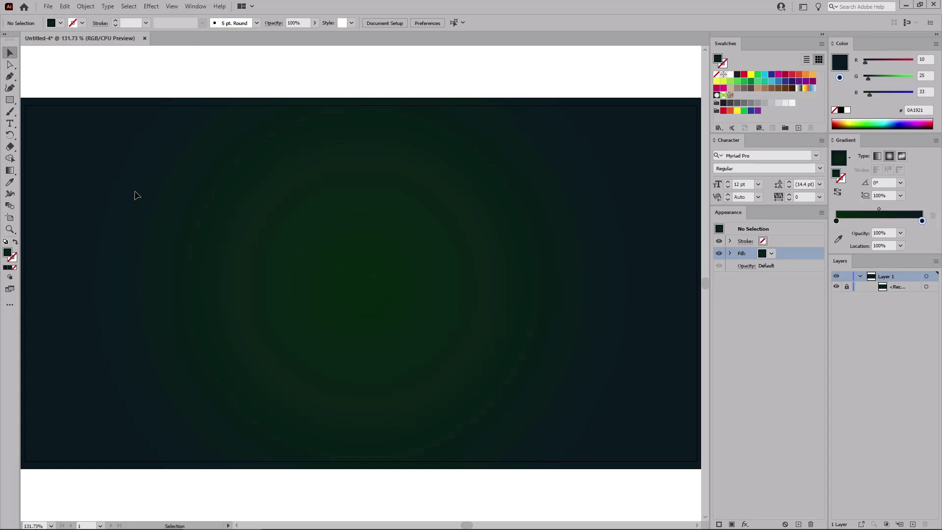
- Set up new type in the Gendarwo font at 170 pt with a tracking of 25
click(15, 126)
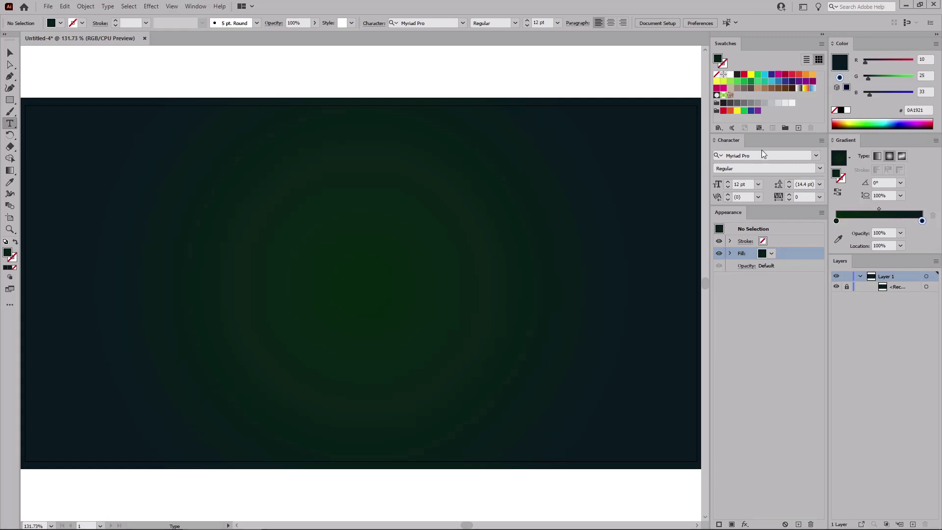
click(761, 155)
text(gen)
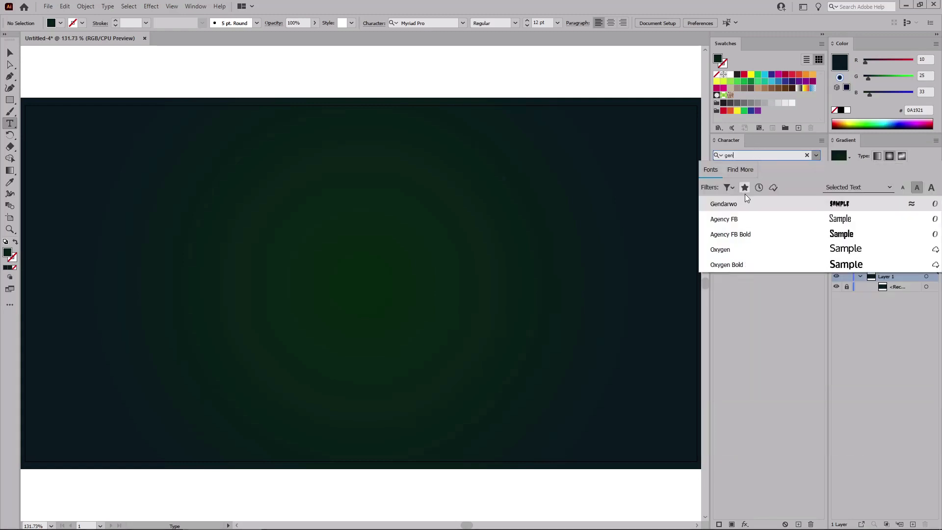
click(746, 202)
click(748, 183)
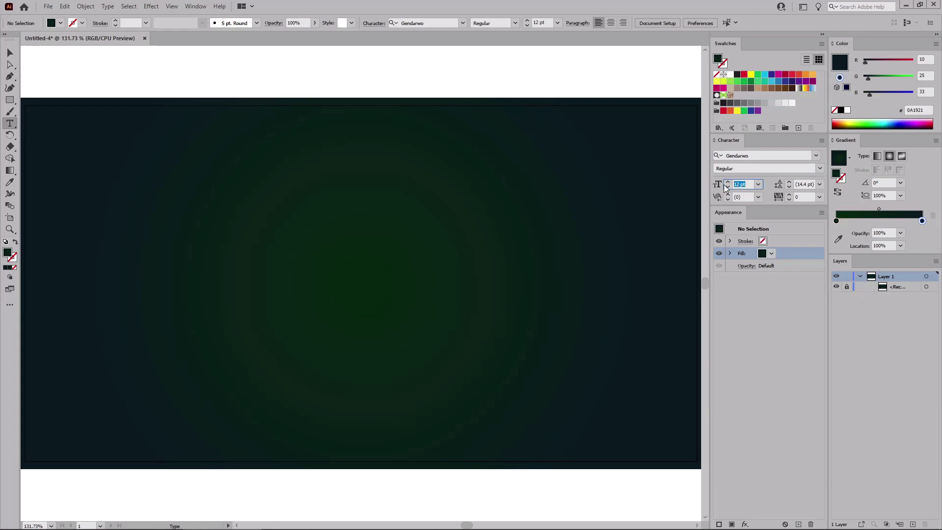
text(170)
click(804, 196)
text(25)
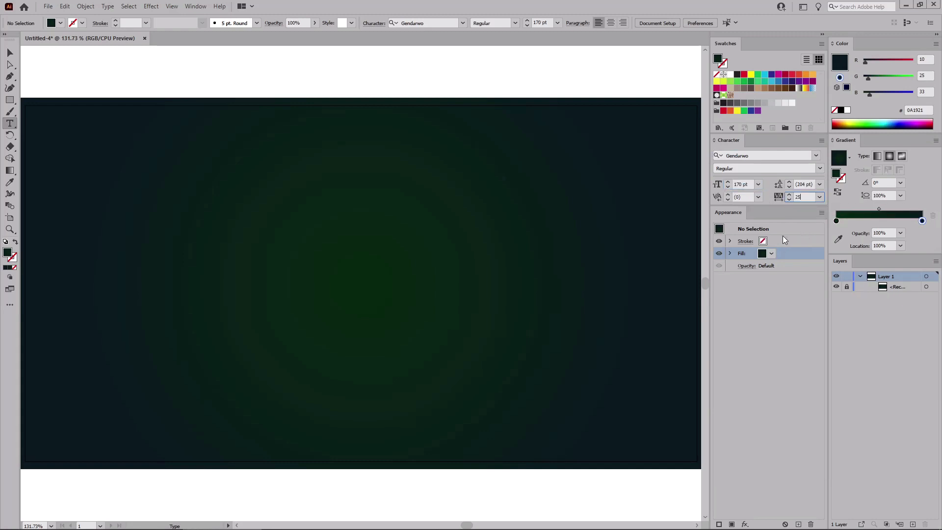
key(Return)
- Add the point text "Toxico" over the dark green background
click(190, 280)
text(Toxico)
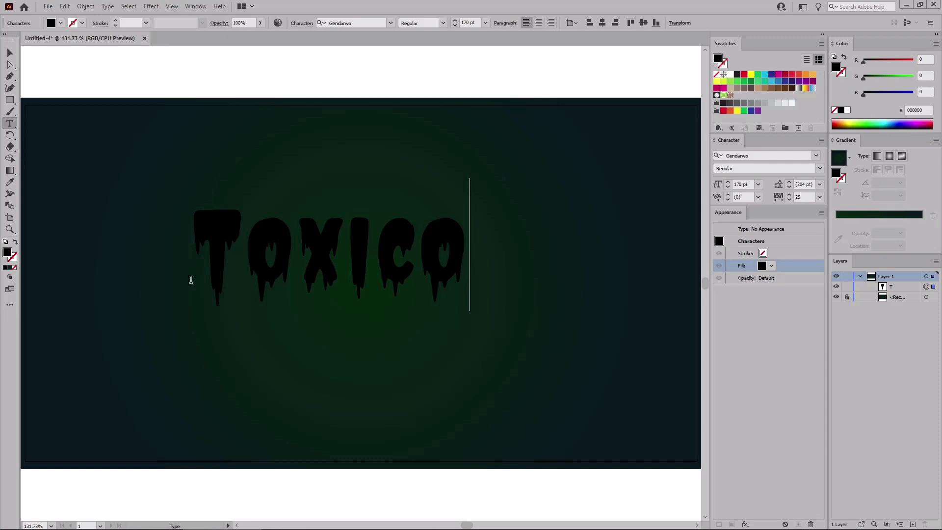
key(Escape)
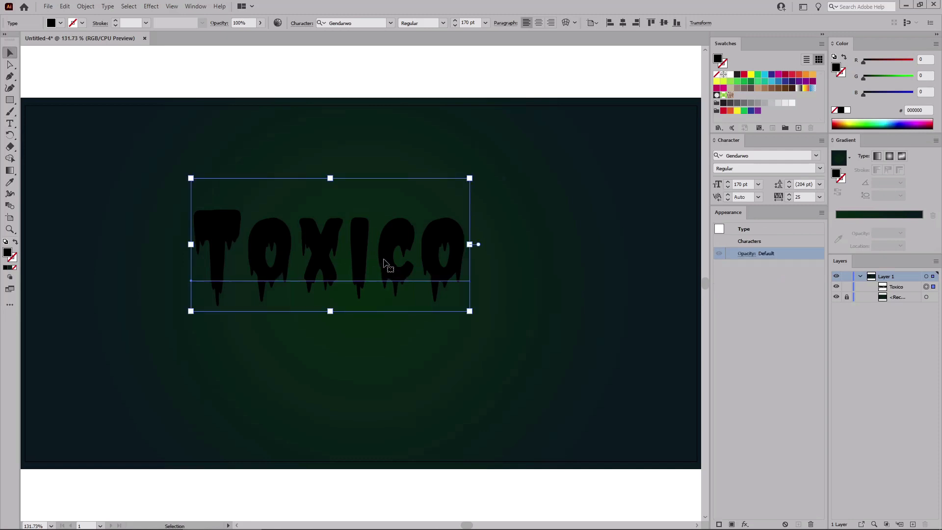
- Center the Toxico text horizontally and vertically on the artboard and shift it slightly upward
click(624, 24)
click(664, 23)
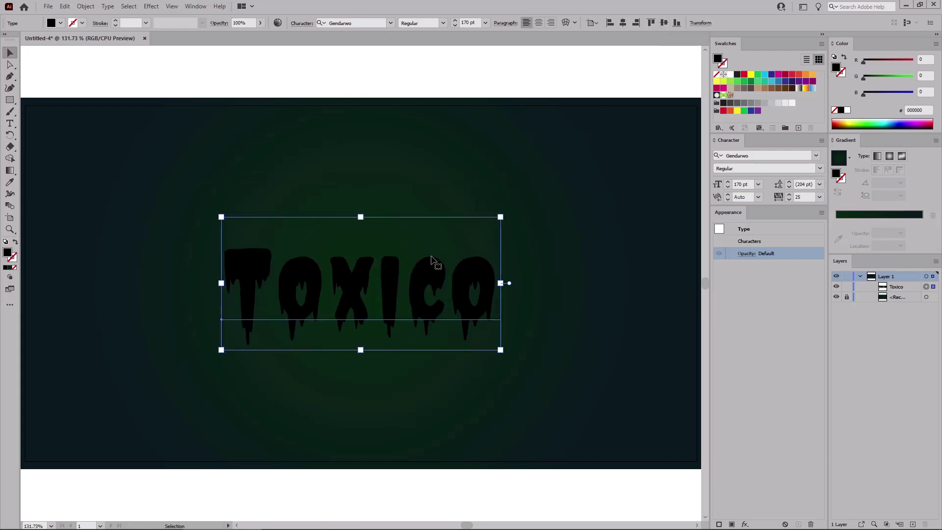
drag(420, 291, 424, 278)
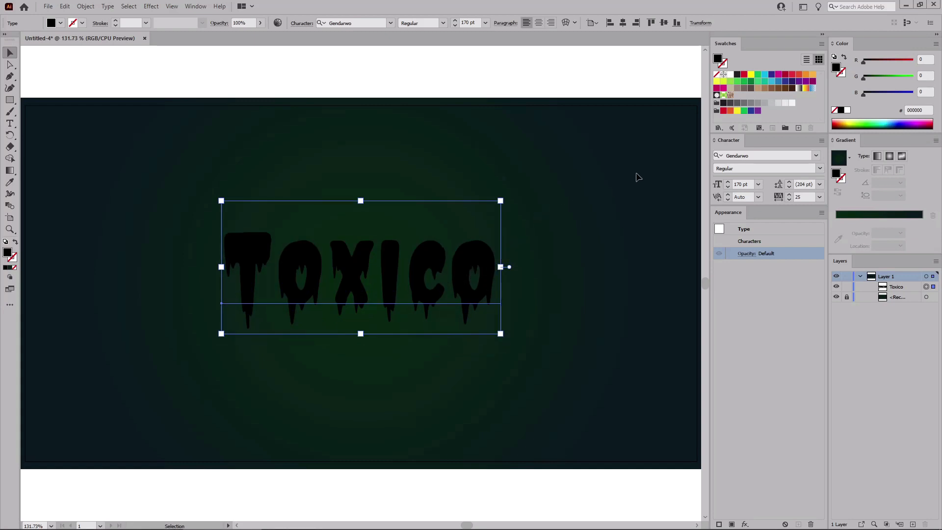
- Remove the text's black character fill and add a new linear gradient fill angled at -26° to the type object
click(716, 75)
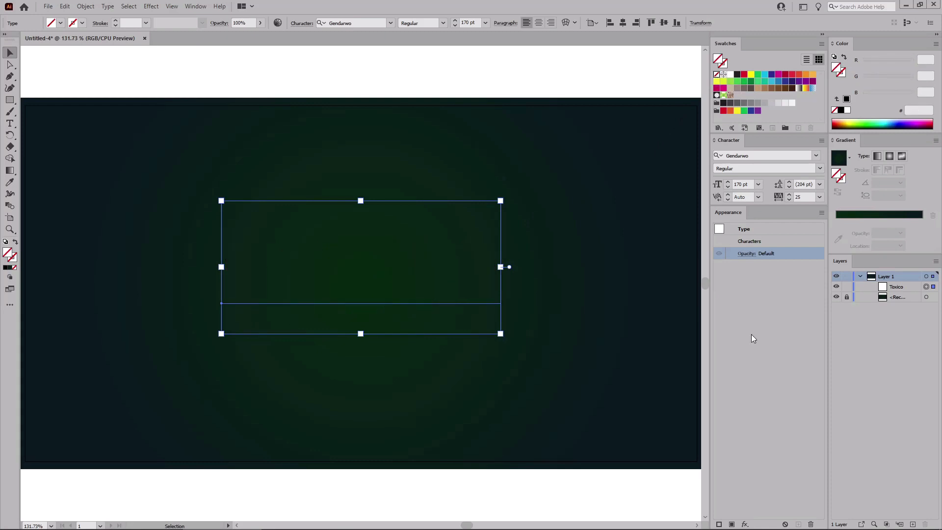
click(732, 522)
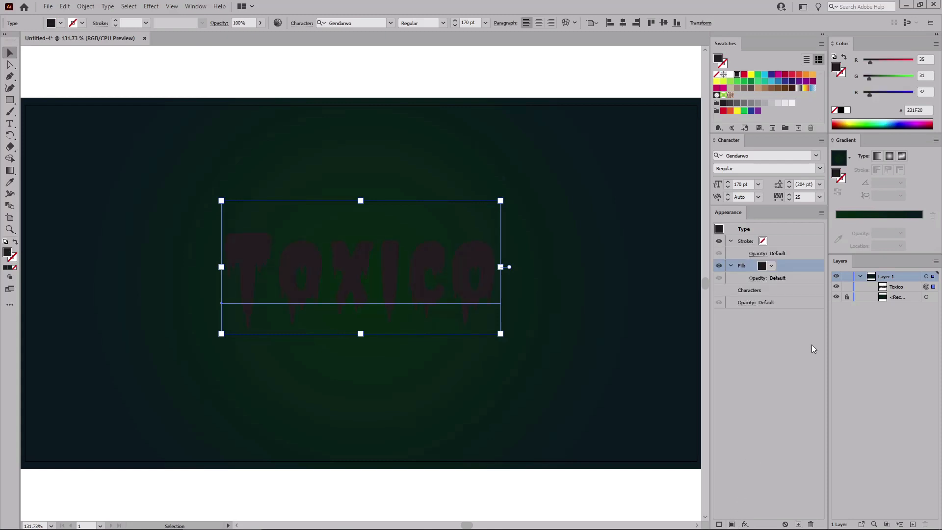
click(876, 156)
click(879, 193)
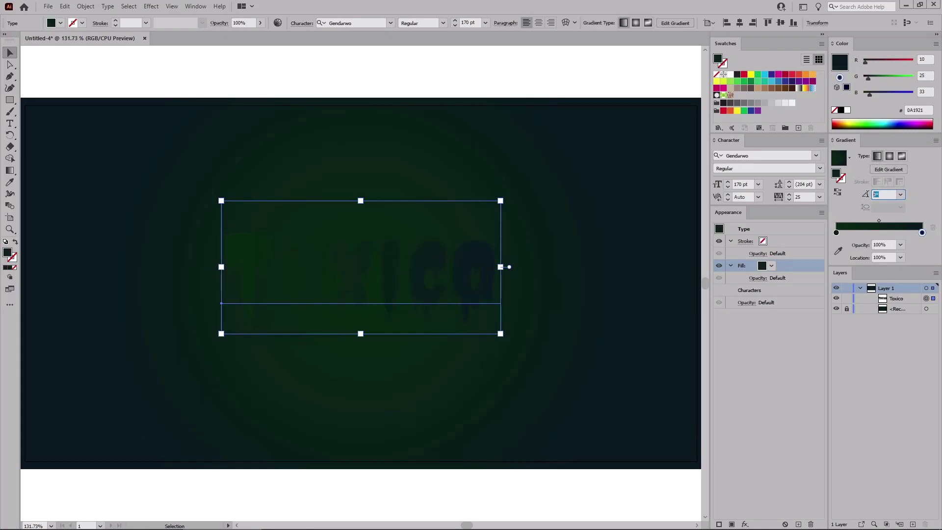
text(-26)
key(Return)
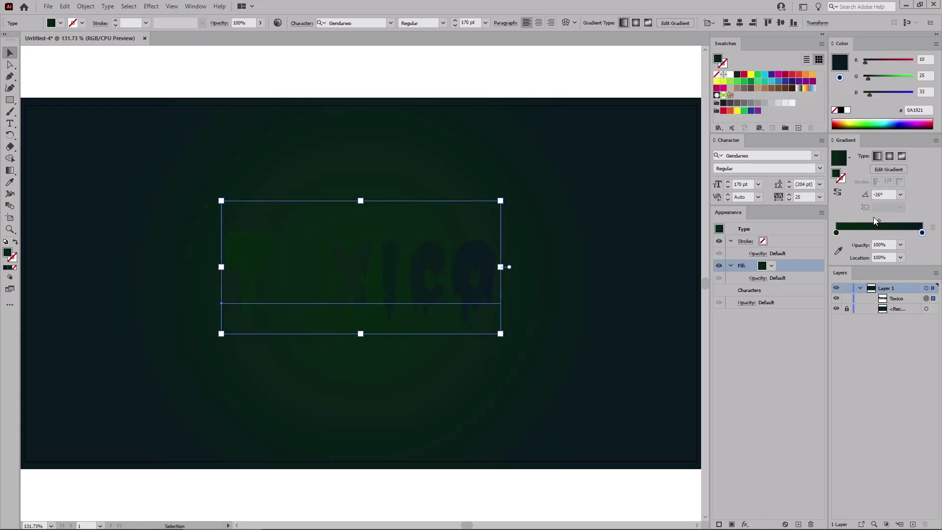
- Set the starting colour stop of the text's linear gradient to RGB 15, 187, 125
double_click(836, 234)
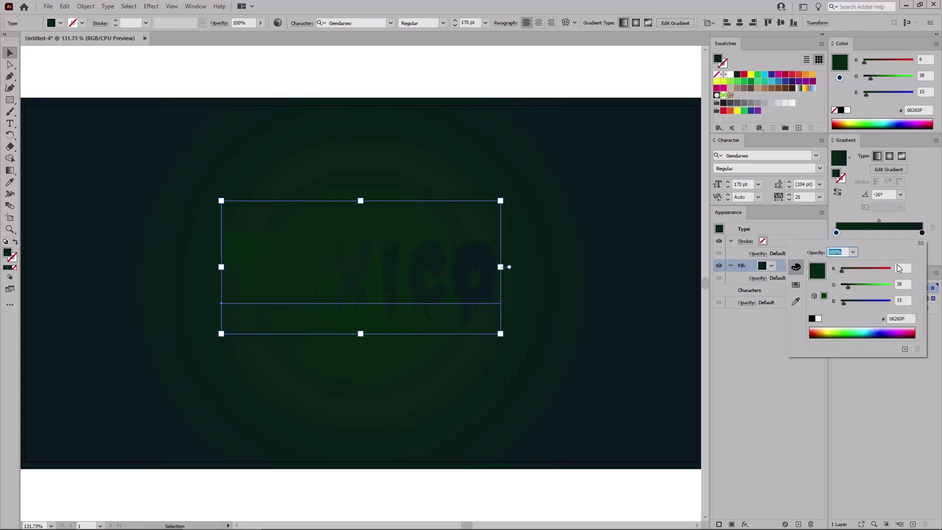
click(902, 267)
text(15)
key(Tab)
text(187)
key(Tab)
text(125)
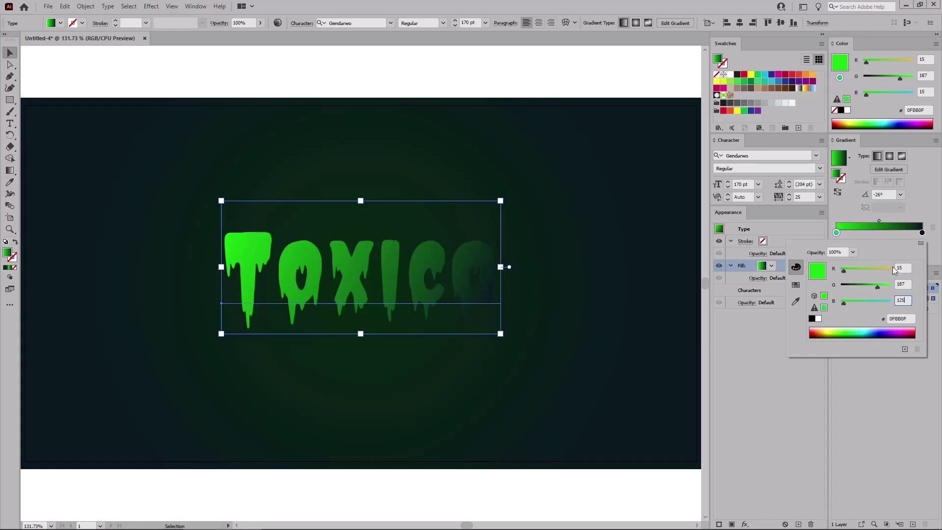
key(Return)
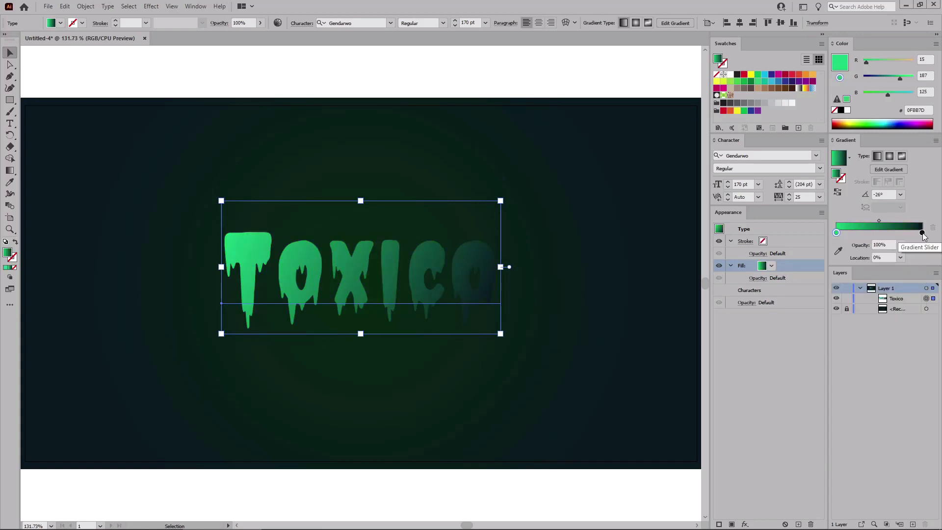
- Set the ending colour stop of the text's linear gradient to RGB 62, 238, 202
double_click(921, 232)
click(905, 267)
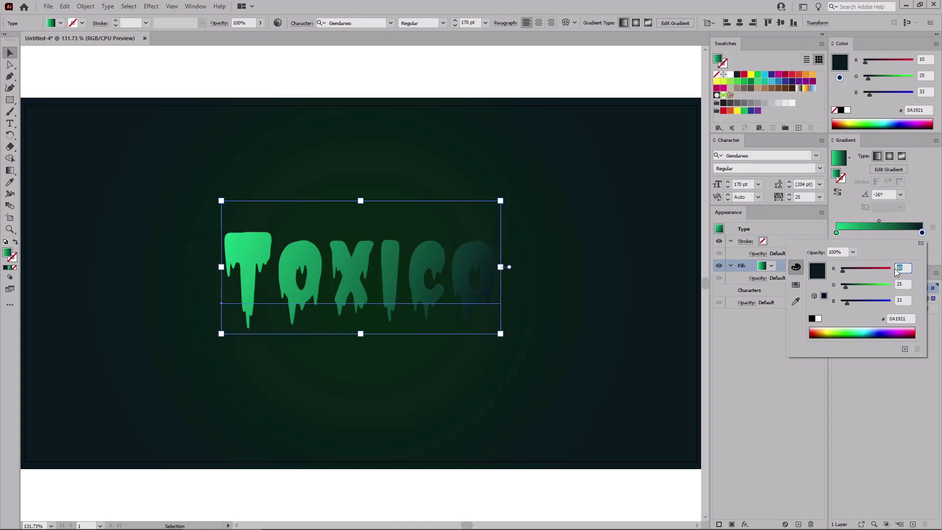
text(62)
key(Tab)
text(2)
key(Tab)
text(2)
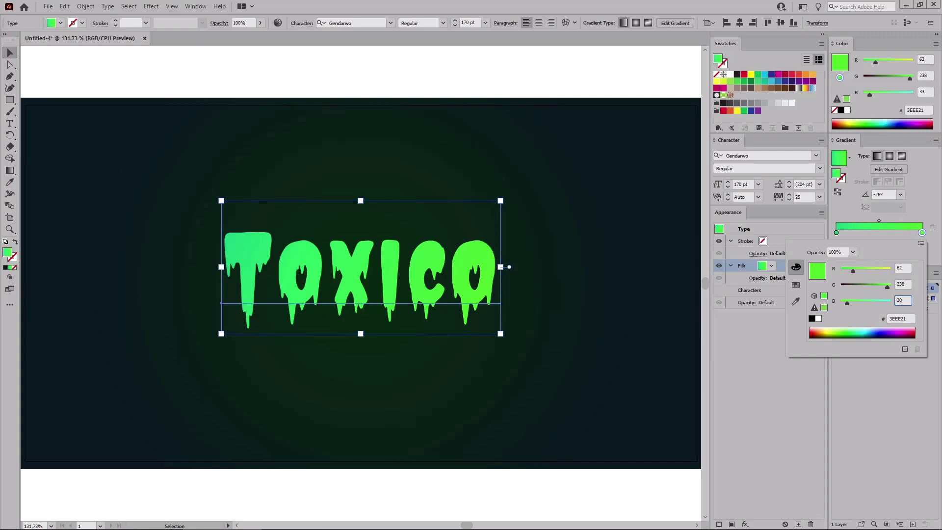
text(02)
key(Return)
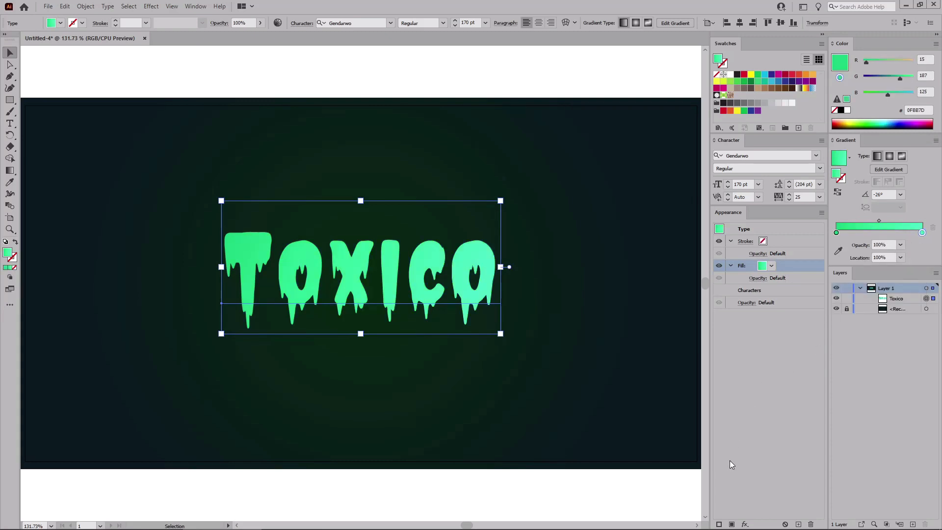
- Add a second gradient fill to the text and set the upper fill's blending mode to Multiply
click(731, 524)
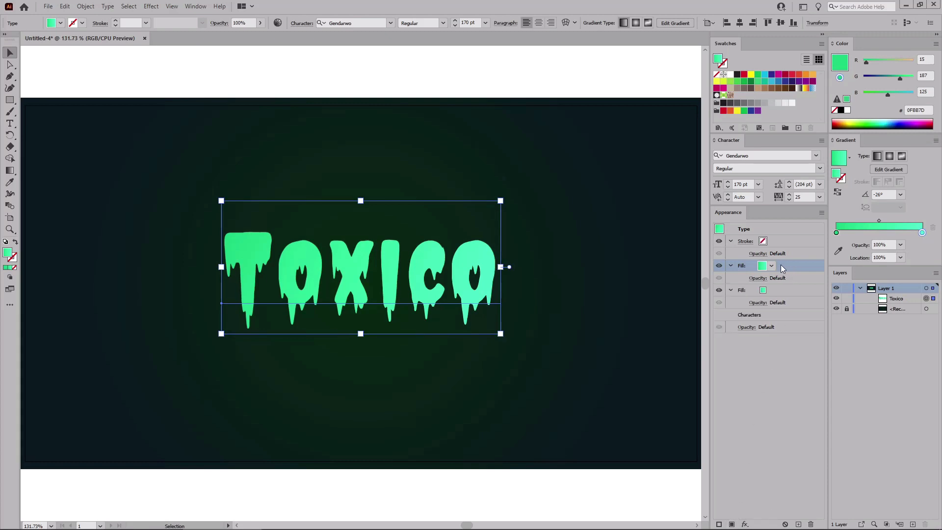
click(760, 278)
click(697, 296)
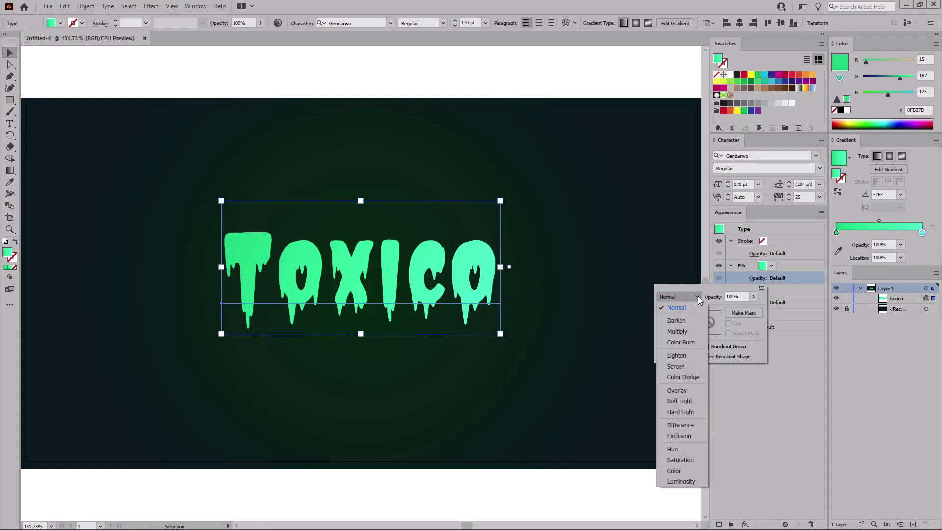
click(687, 331)
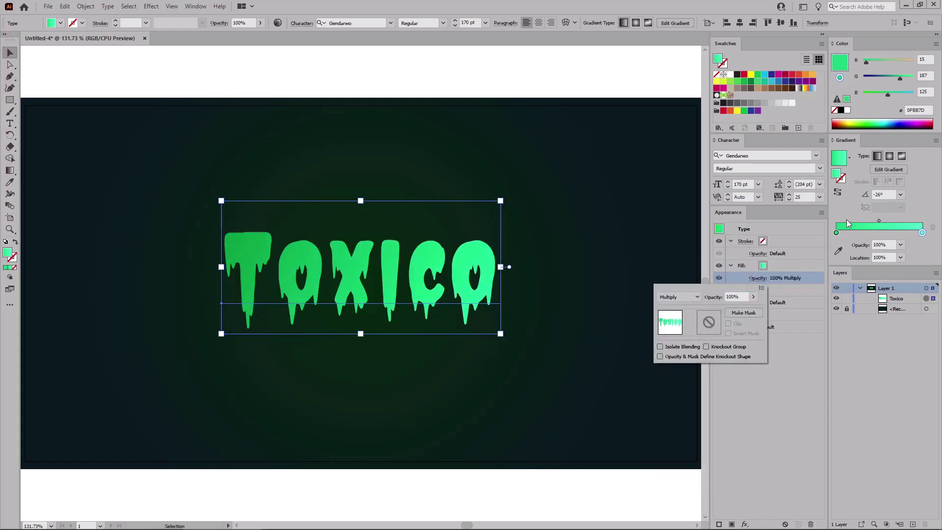
click(844, 206)
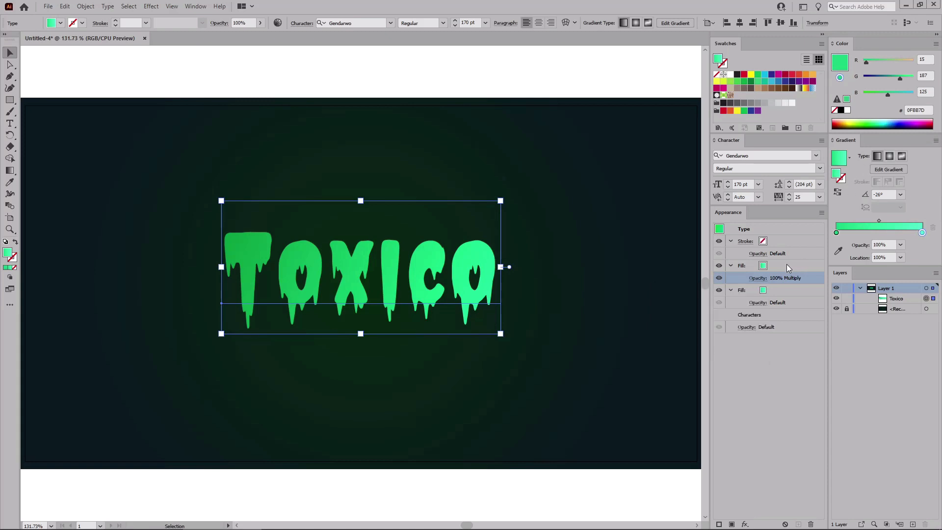
- Set the starting colour stop of the upper Multiply fill's gradient to RGB 75, 250, 125
double_click(836, 232)
click(897, 267)
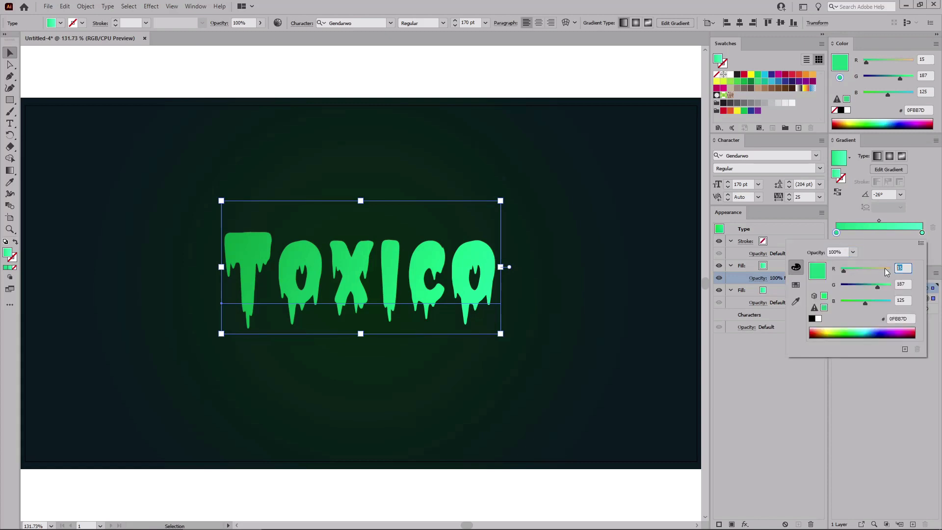
text(75)
key(Tab)
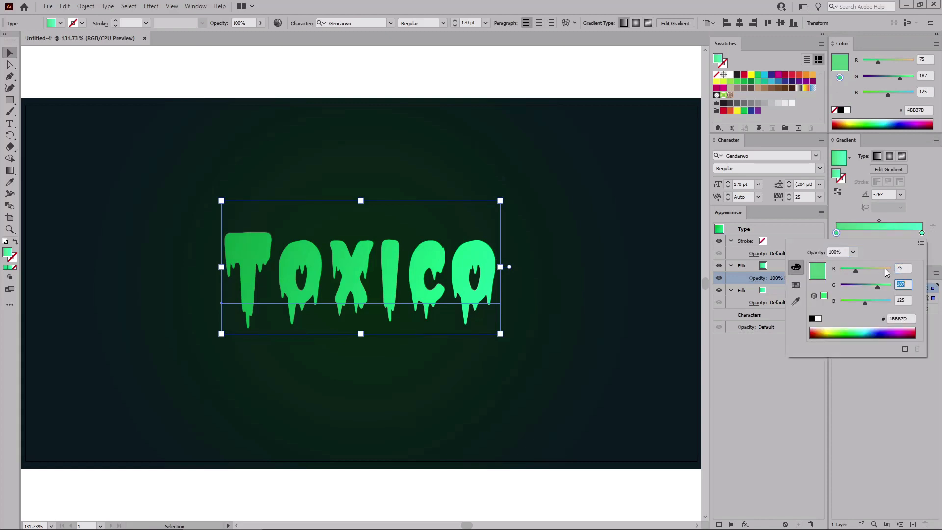
text(250)
key(Tab)
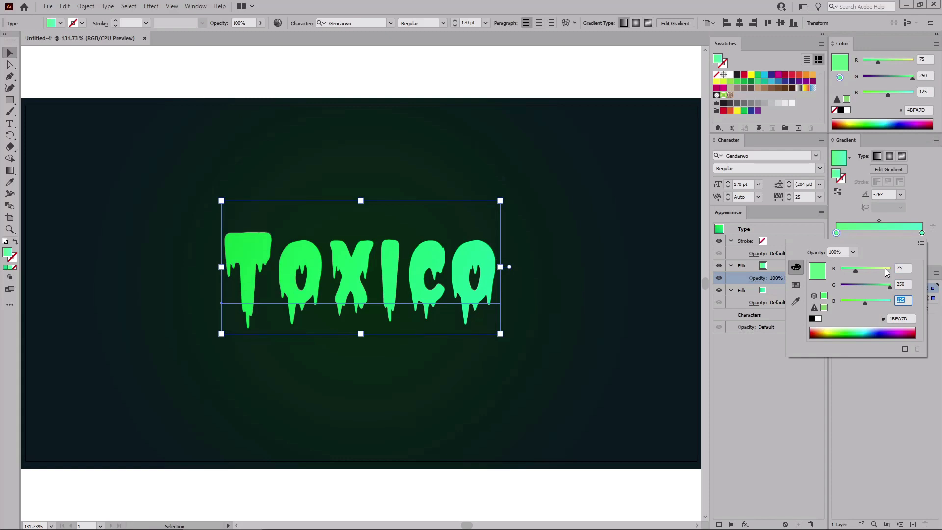
key(Return)
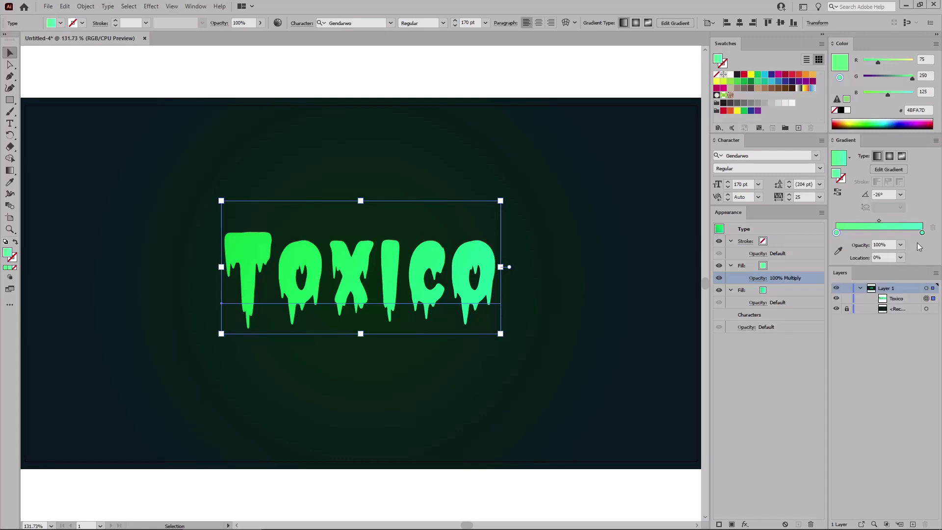
- Set the ending colour stop of the upper Multiply fill's gradient to RGB 0, 199, 199
double_click(922, 233)
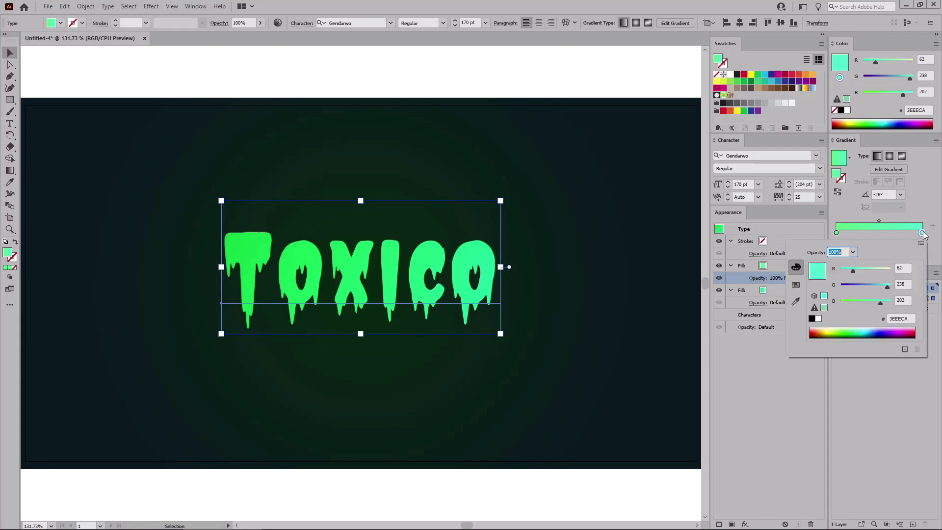
double_click(893, 268)
text(0)
key(Tab)
text(199)
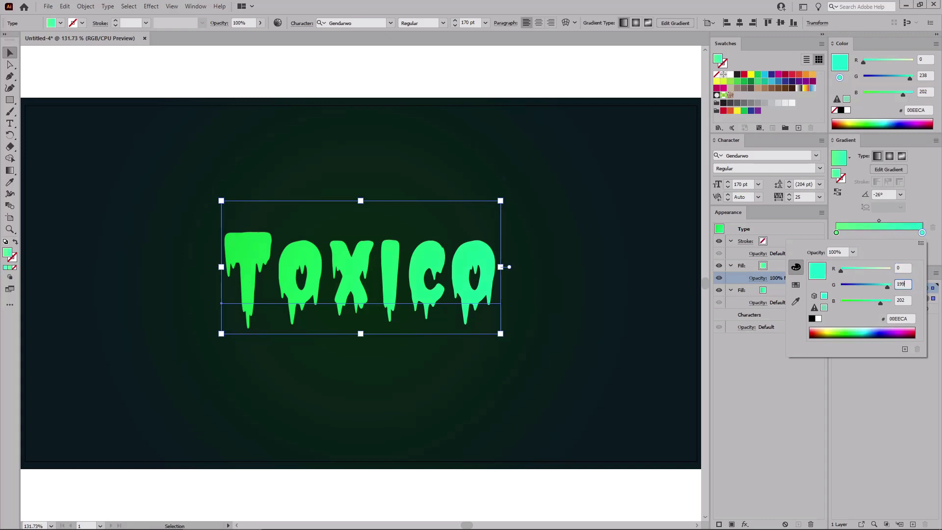
key(Tab)
text(1)
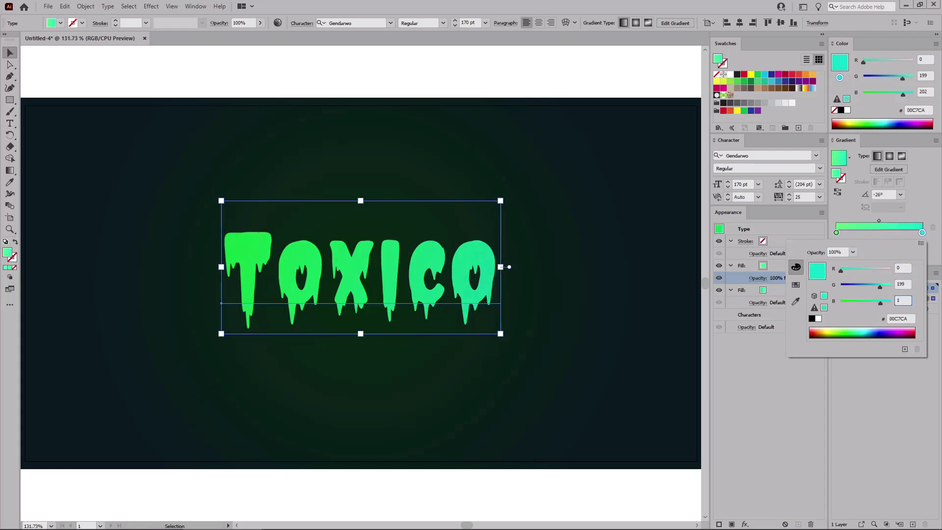
text(99)
key(Return)
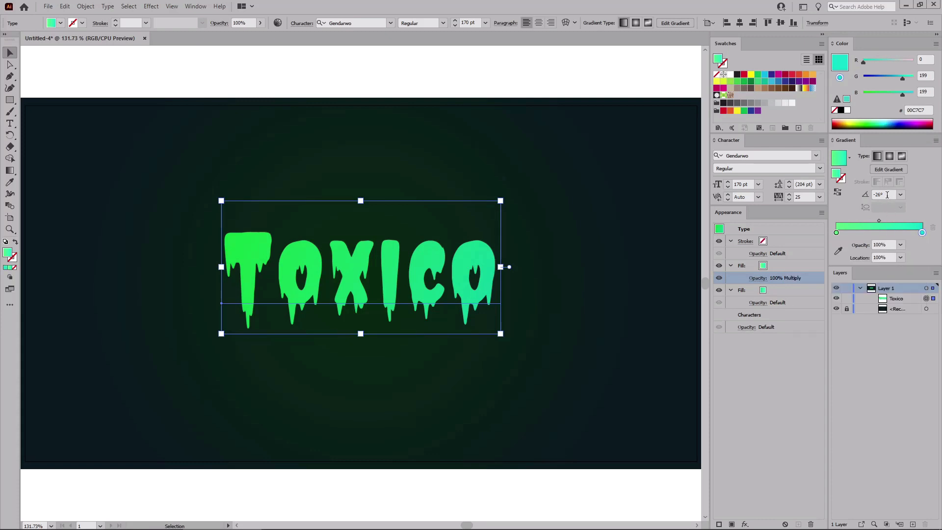
- Set the upper Multiply fill's gradient angle to -90°
click(863, 195)
text(-90)
key(Return)
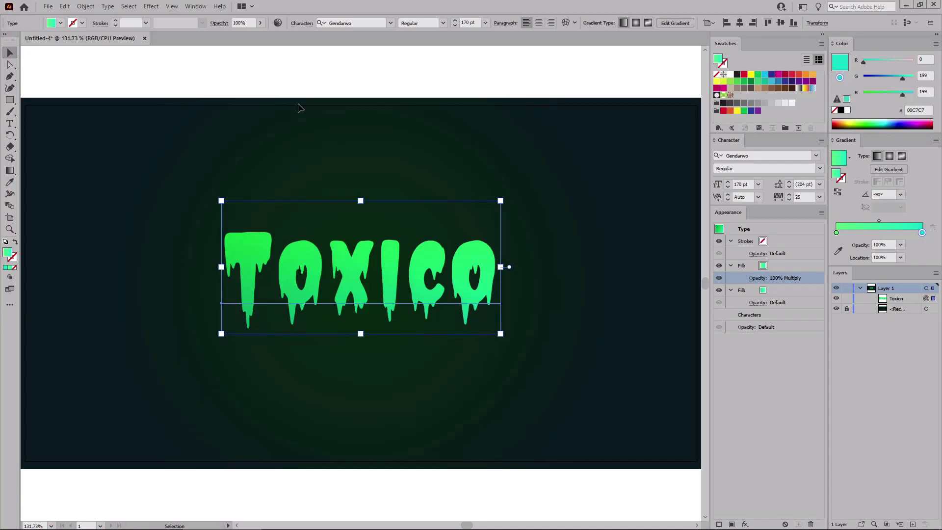
- Apply a Bas Relief effect to the Multiply fill with Detail 1, Smoothness 15 and light from Top Left
click(152, 6)
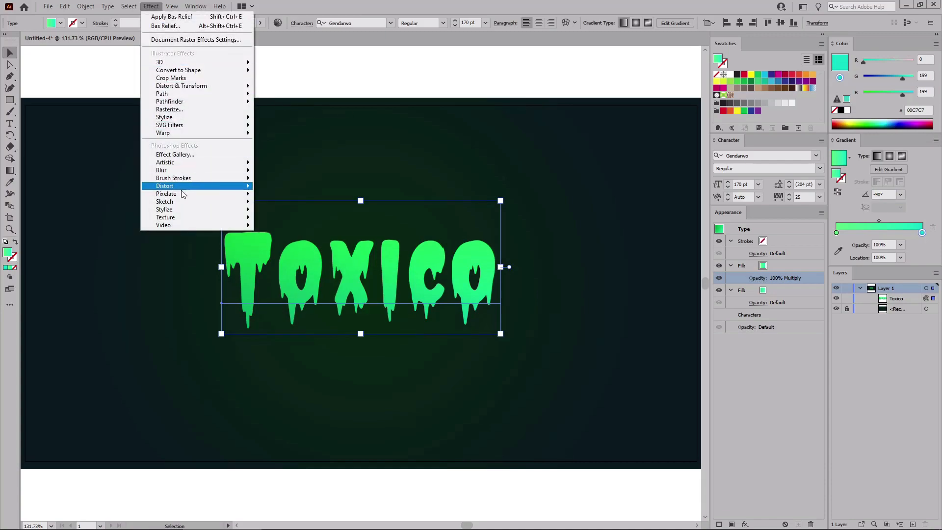
mouse_move(178, 200)
click(273, 204)
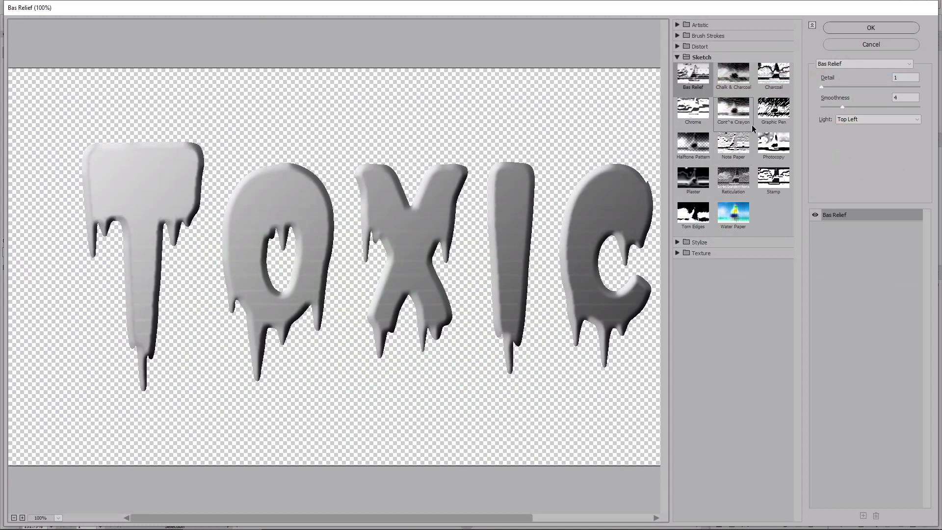
click(905, 77)
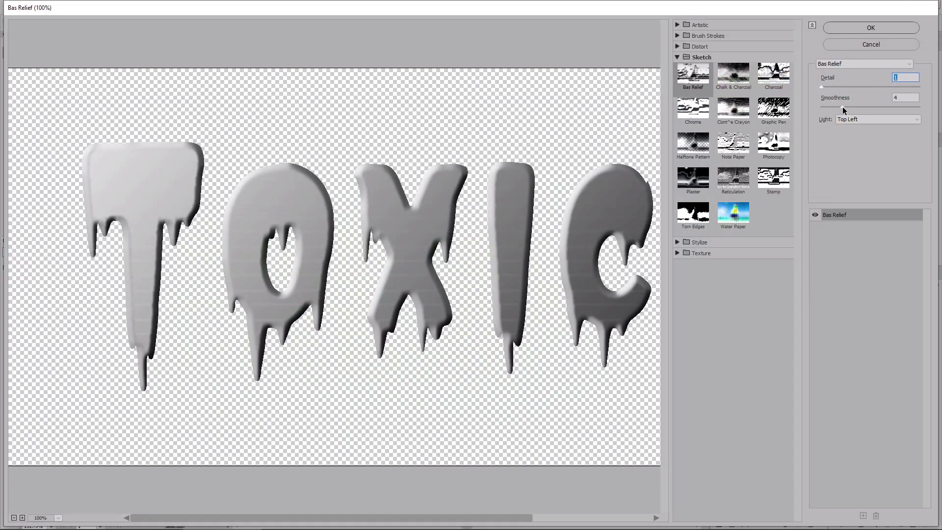
drag(842, 107, 925, 109)
click(872, 123)
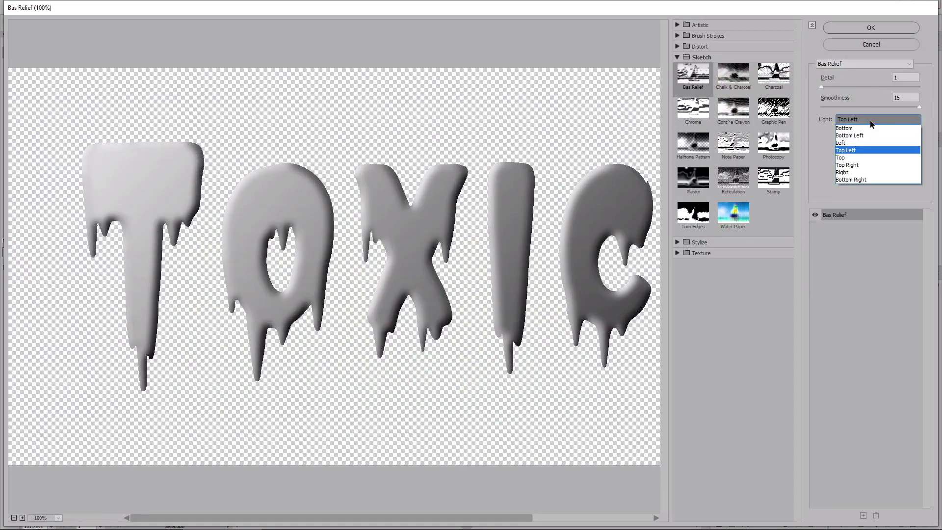
click(851, 151)
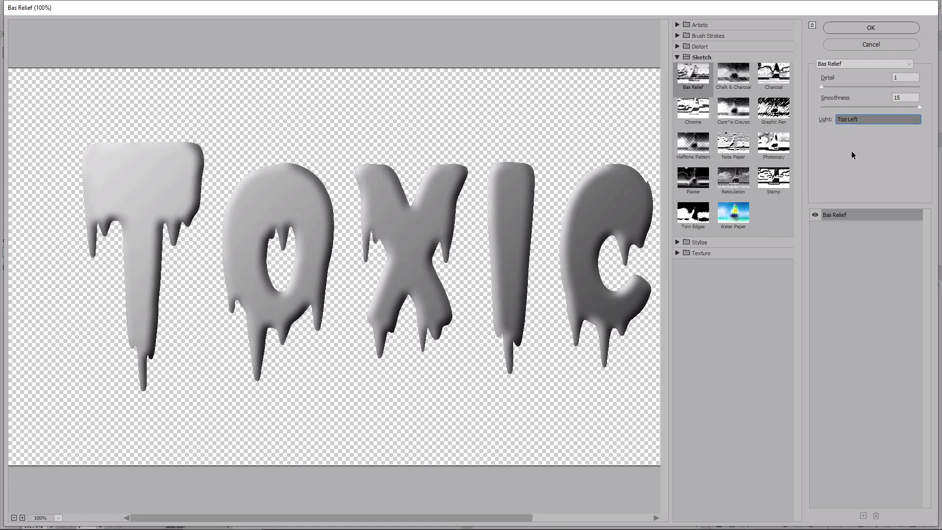
click(871, 27)
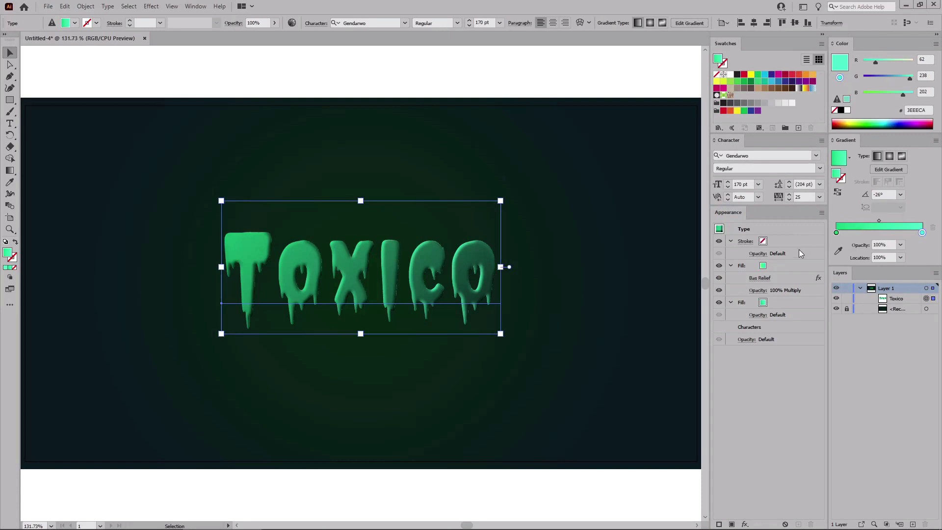
- Add a new fill above the Multiply fill and set its blending mode to Overlay
click(772, 266)
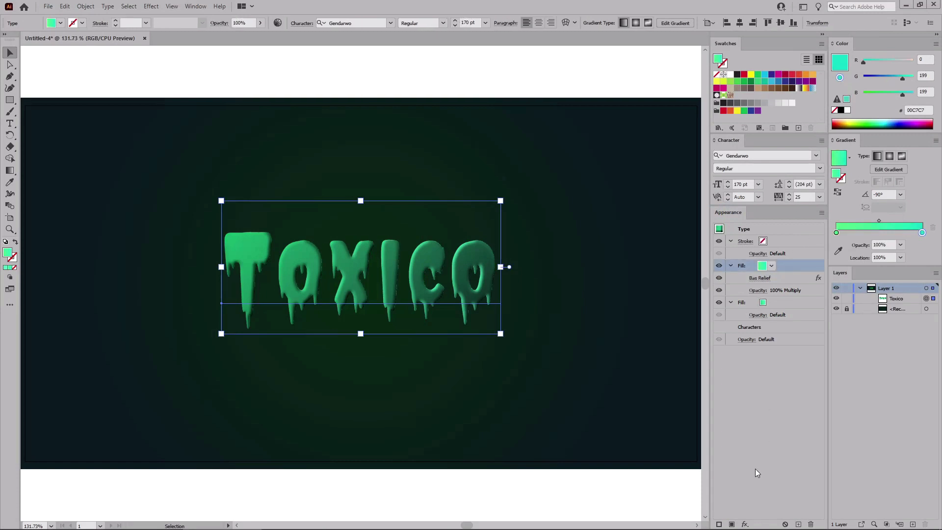
click(731, 523)
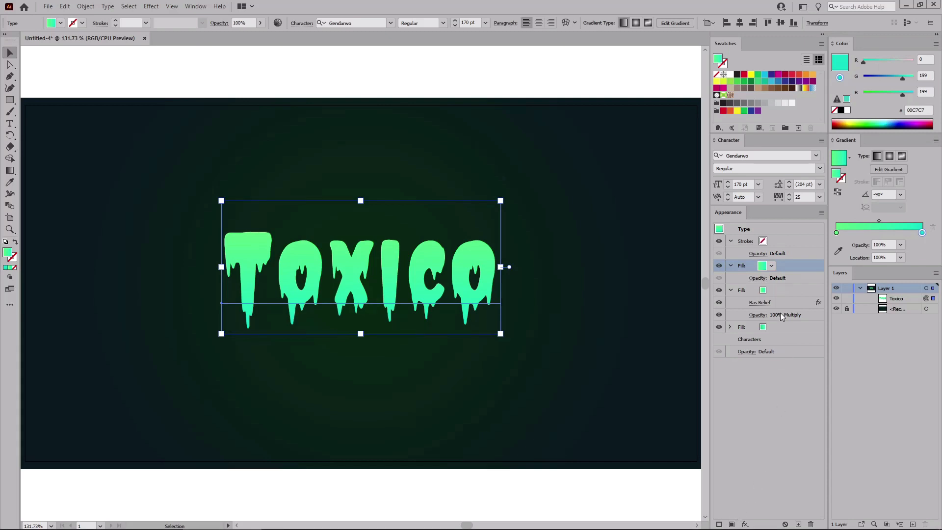
click(758, 279)
click(696, 297)
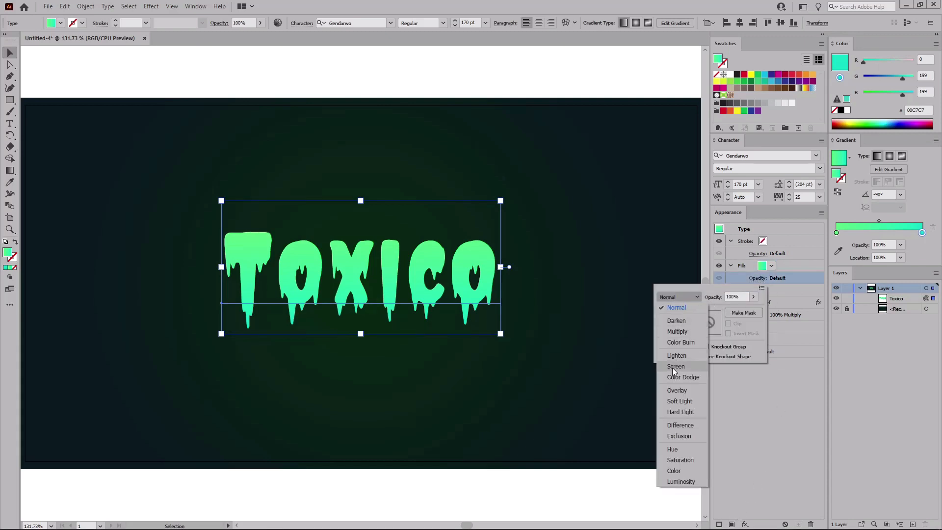
click(672, 391)
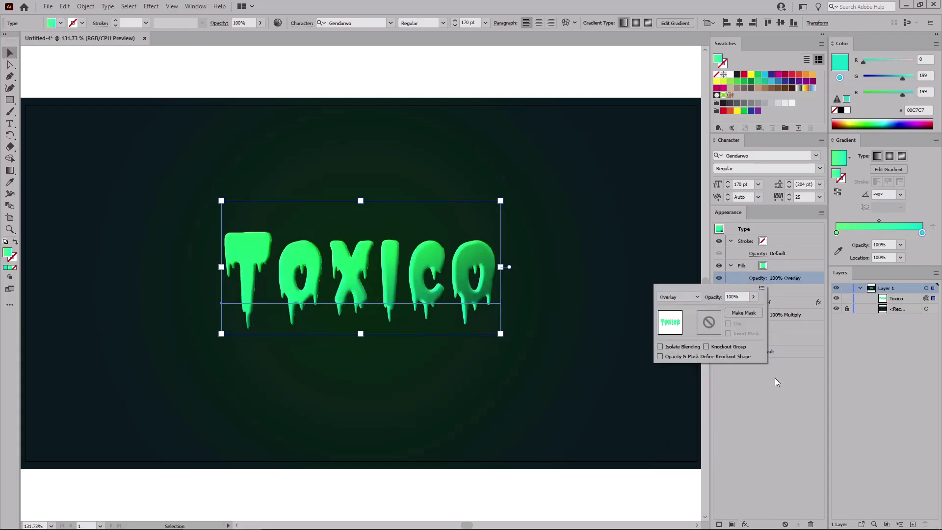
- Set the starting colour stop of the Overlay fill's gradient to RGB 2, 118, 44
click(843, 205)
click(836, 233)
double_click(837, 233)
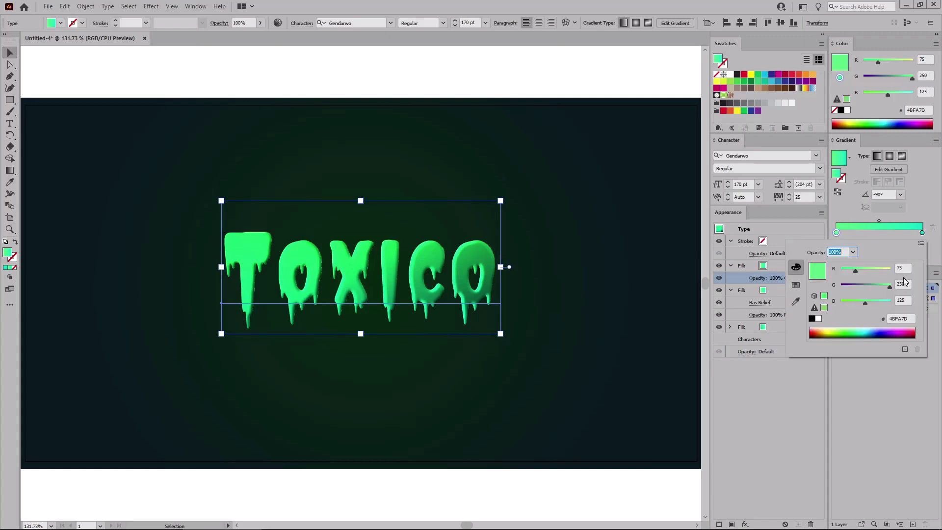
double_click(906, 269)
text(2)
key(Tab)
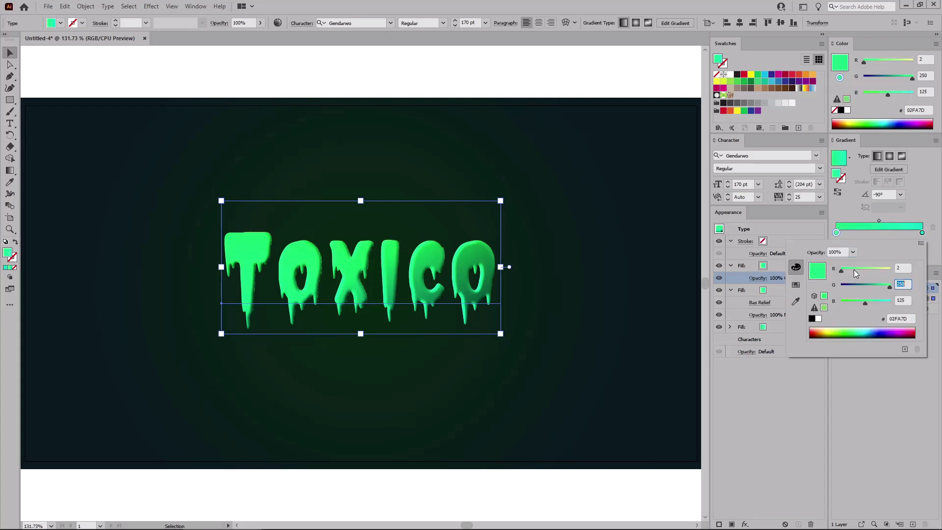
text(118)
key(Tab)
text(44)
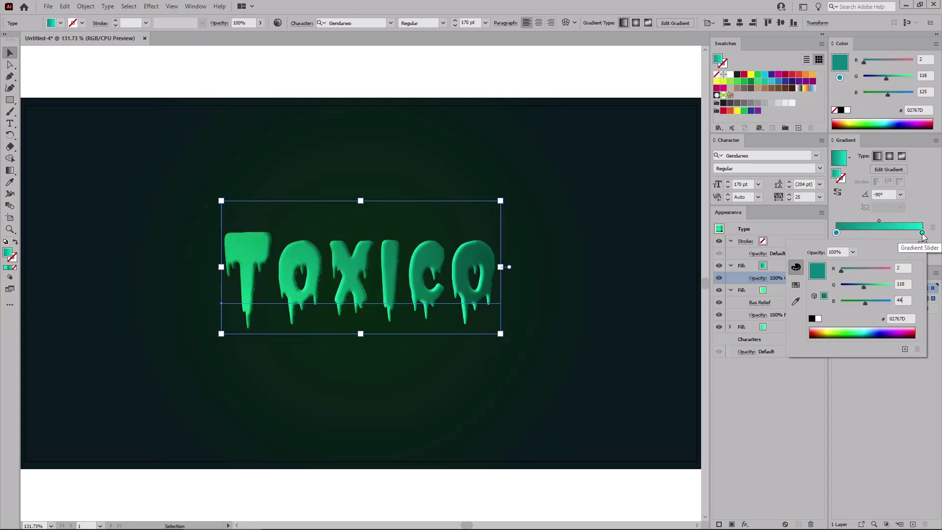
- Set the ending colour stop of the Overlay fill's gradient to RGB 0, 199, 122
double_click(922, 233)
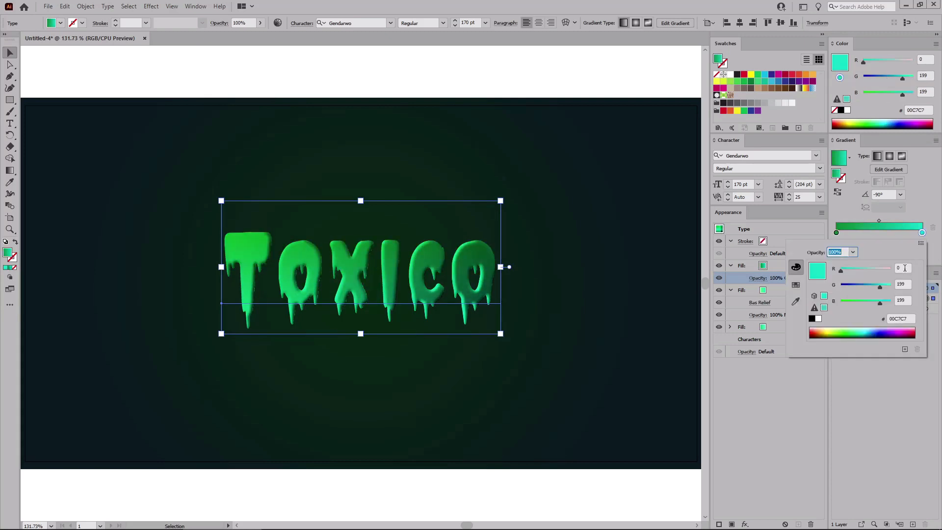
double_click(898, 268)
double_click(902, 283)
double_click(899, 300)
text(122)
key(Return)
- Add another gradient fill above the Overlay fill and set its gradient angle to -33°
click(783, 268)
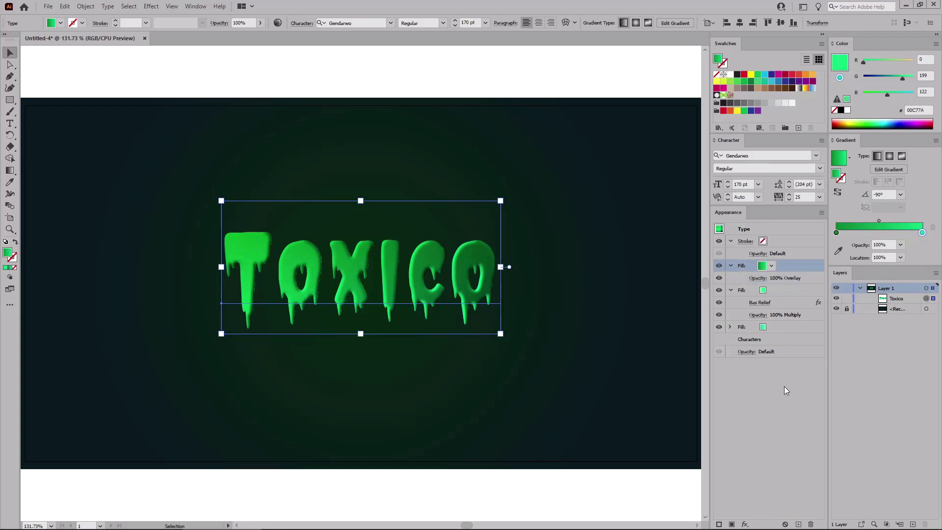
click(731, 524)
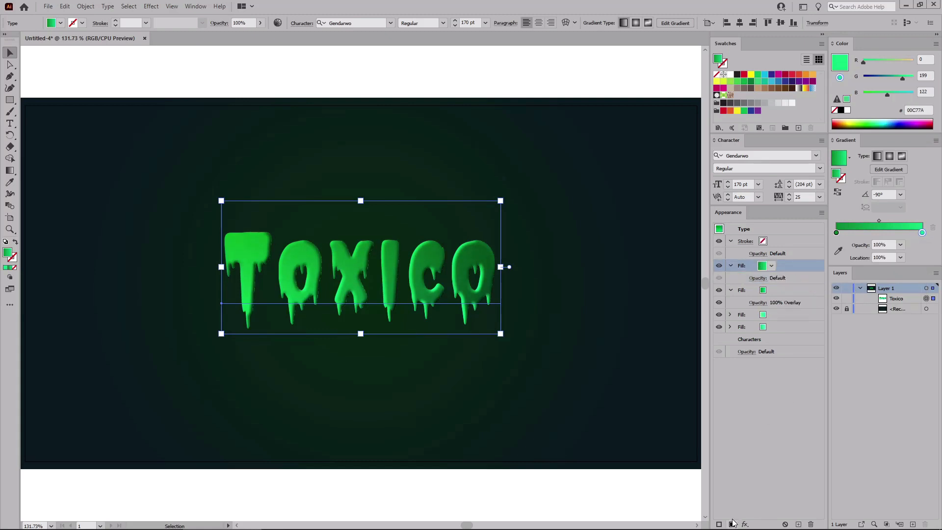
click(878, 194)
text(-33)
key(Return)
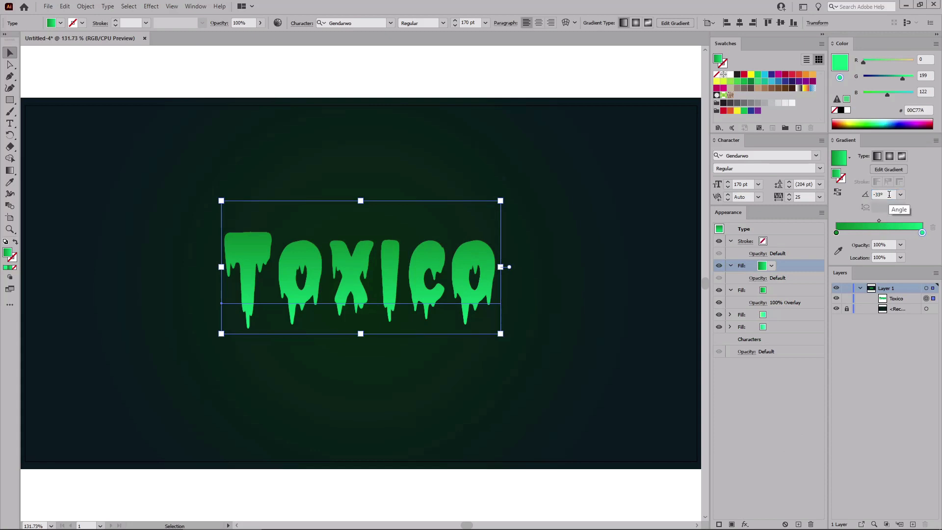
- Set the starting colour stop of the topmost fill's gradient to RGB 75, 250, 125
double_click(836, 234)
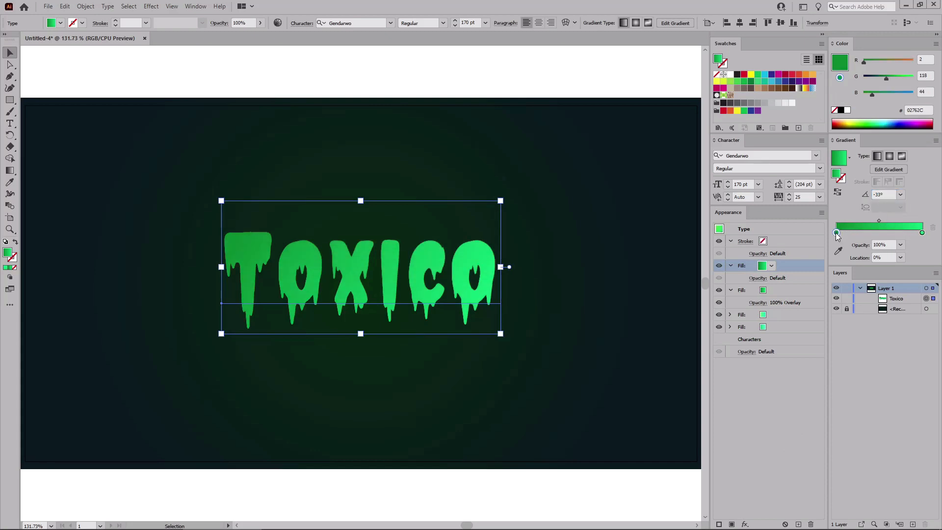
click(905, 267)
text(75)
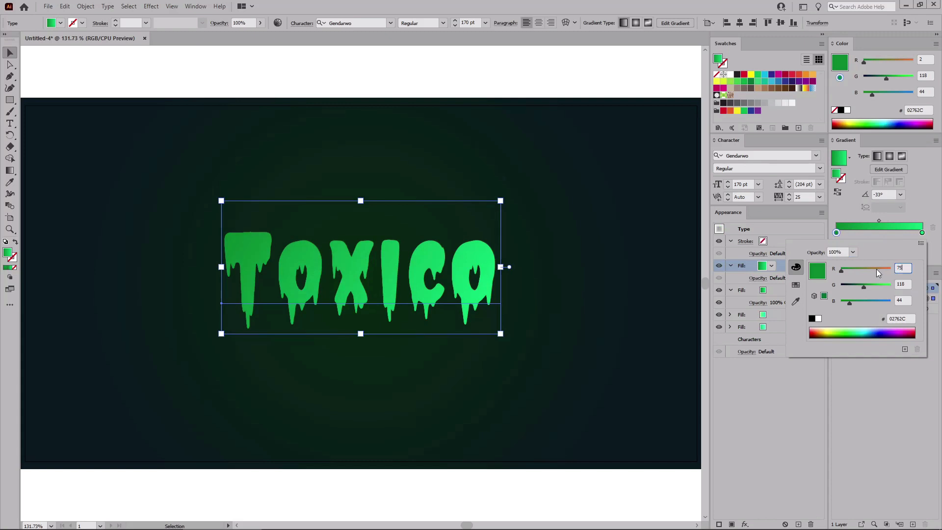
key(Tab)
text(250)
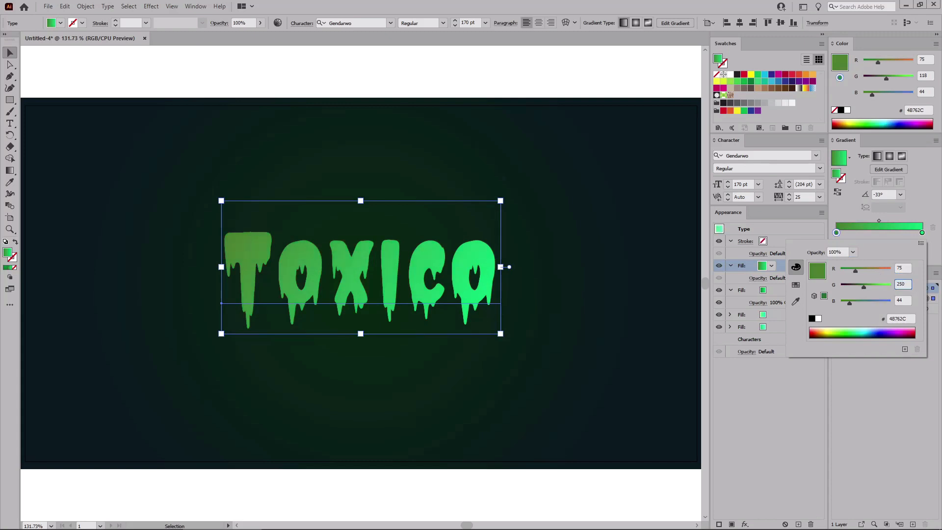
key(Tab)
text(1)
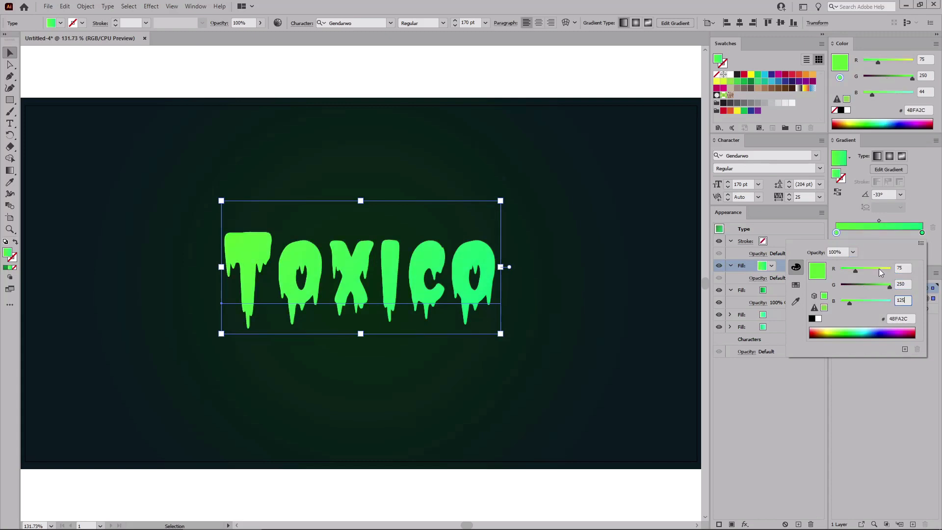
key(Tab)
- Set the ending colour stop of the topmost fill's gradient to RGB 75, 250, 211
click(922, 233)
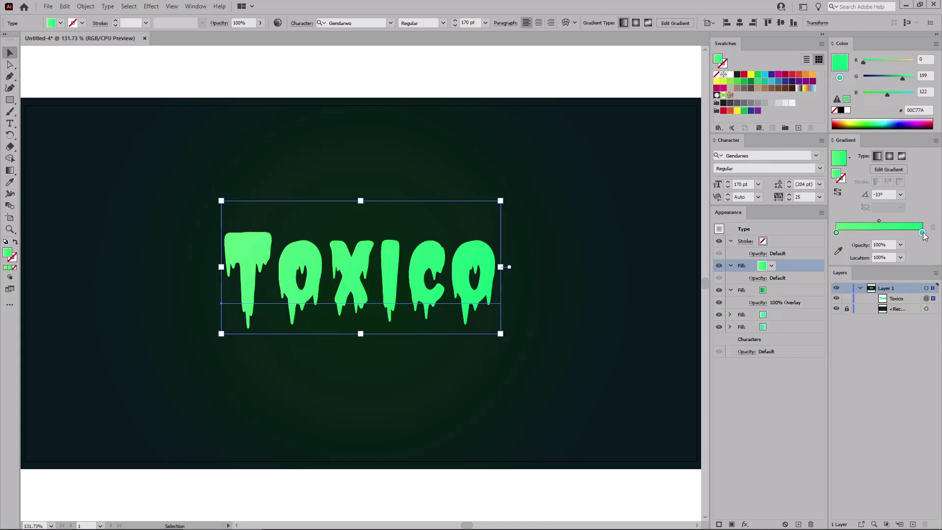
click(903, 268)
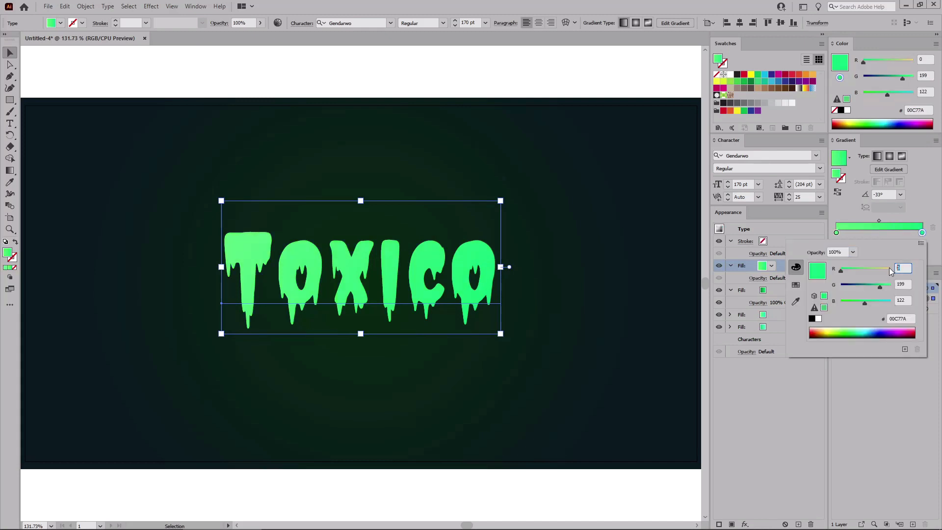
text(75)
key(Tab)
text(25)
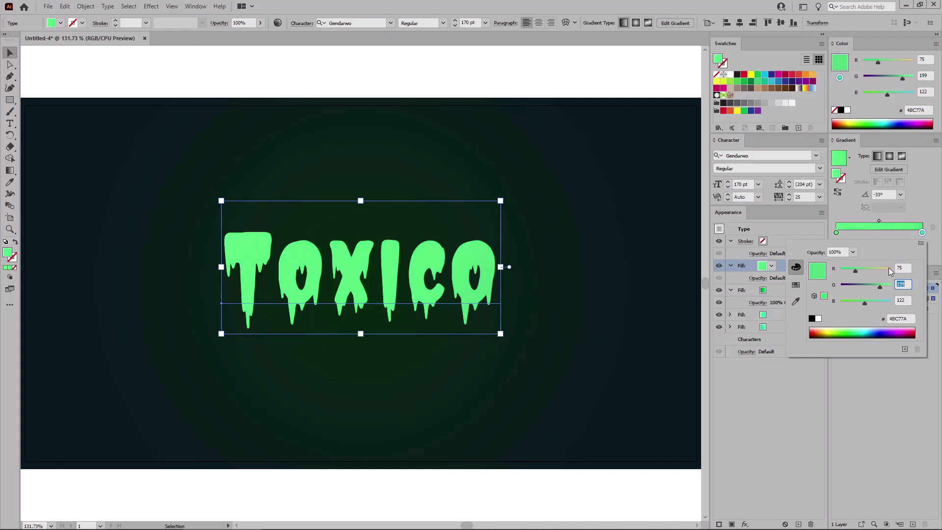
text(0)
key(Tab)
text(2)
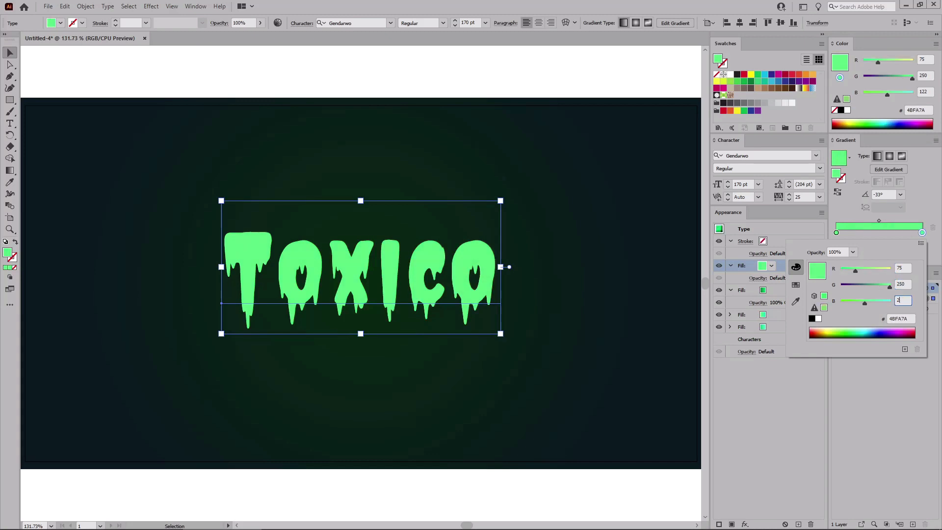
key(Return)
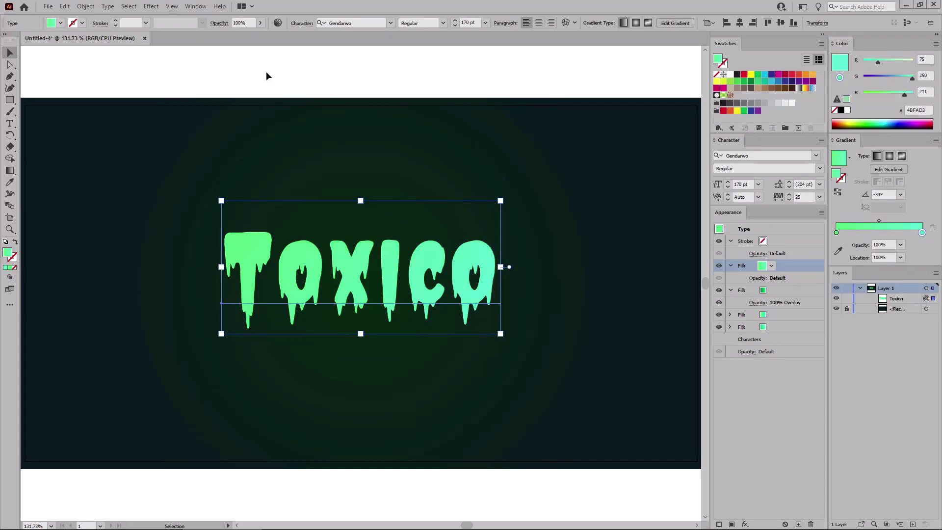
- Apply a Chrome sketch effect to the topmost fill with Detail 0 and Smoothness 10
click(151, 6)
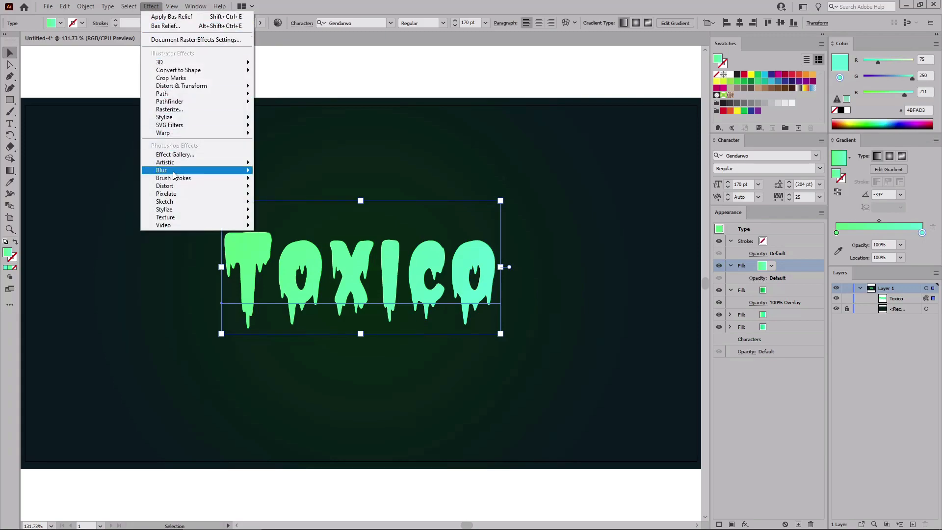
mouse_move(174, 200)
click(293, 234)
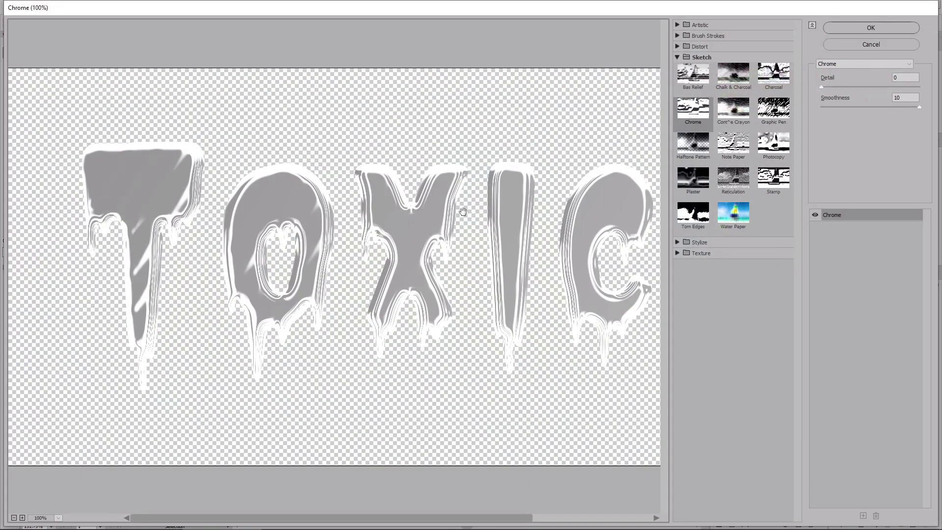
key(Tab)
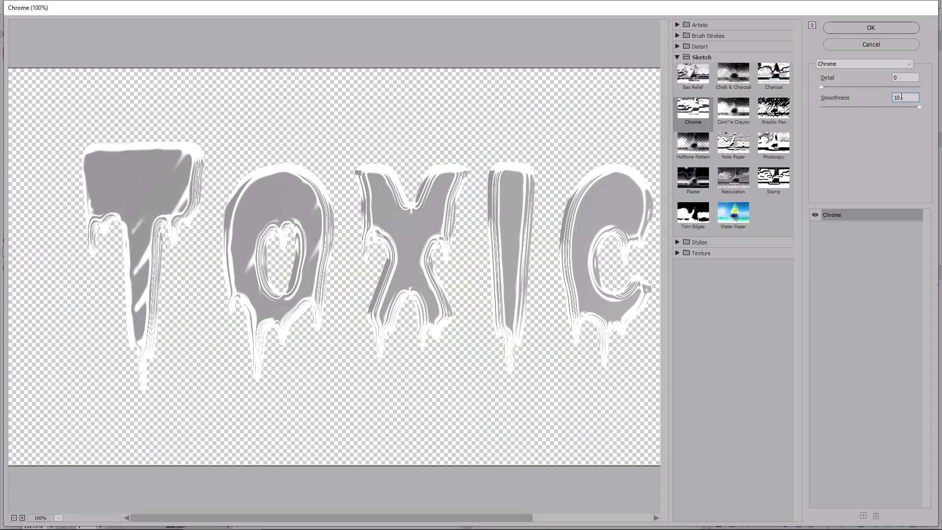
click(869, 28)
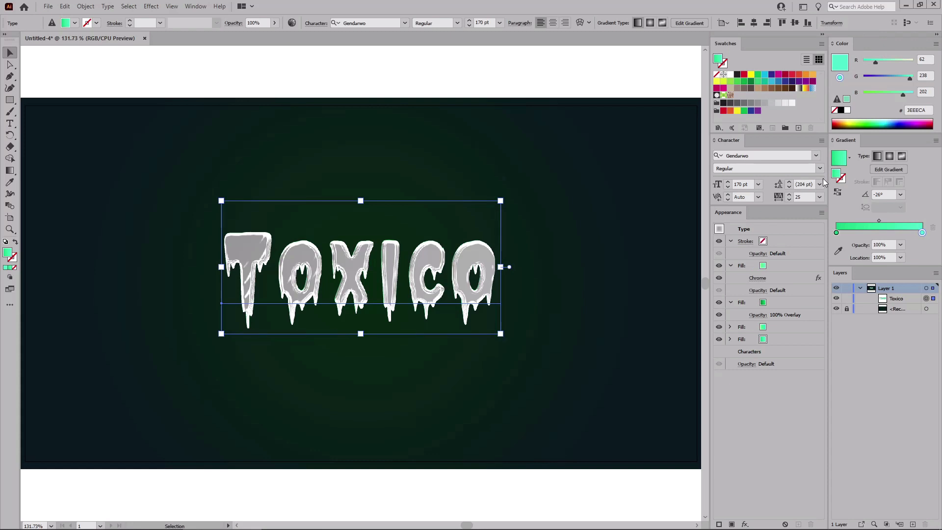
- Add a Bas Relief effect to the topmost fill, below Chrome, with Detail 1, Smoothness 15 and light from Top Left
click(780, 266)
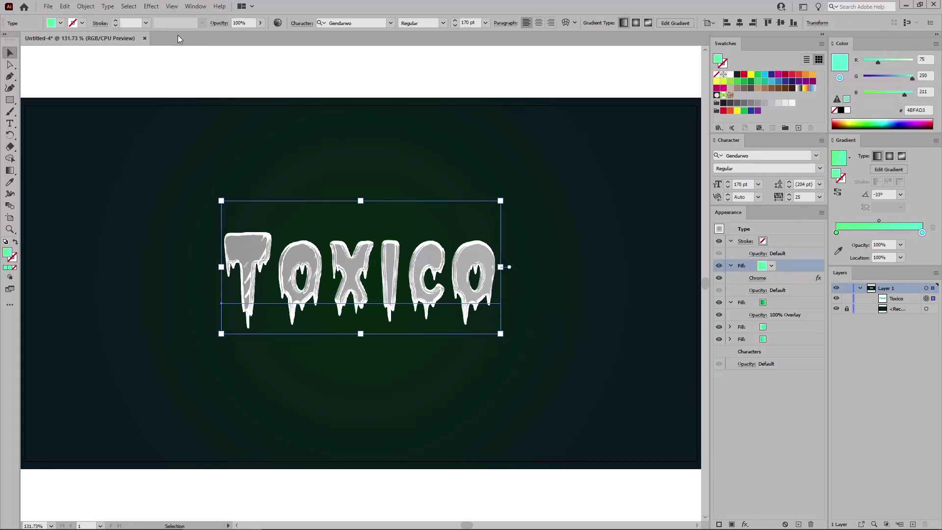
click(151, 6)
mouse_move(176, 202)
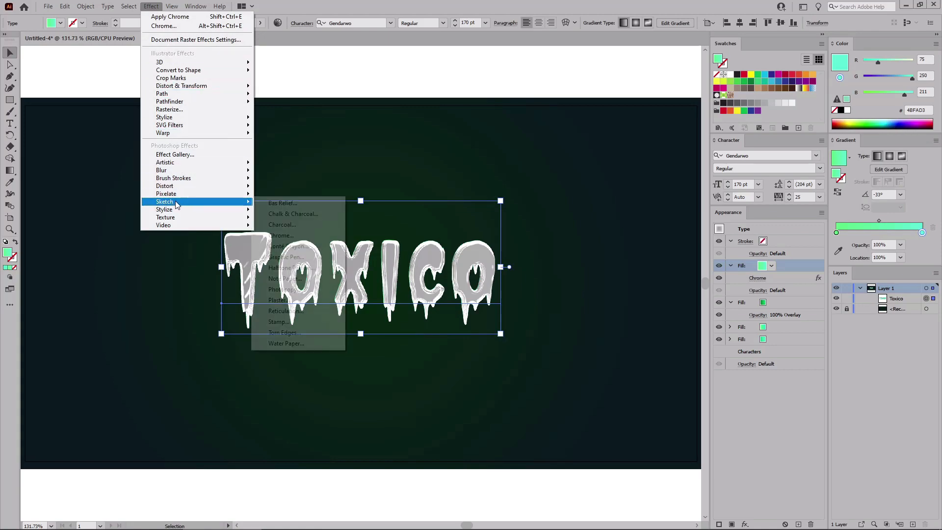
click(277, 206)
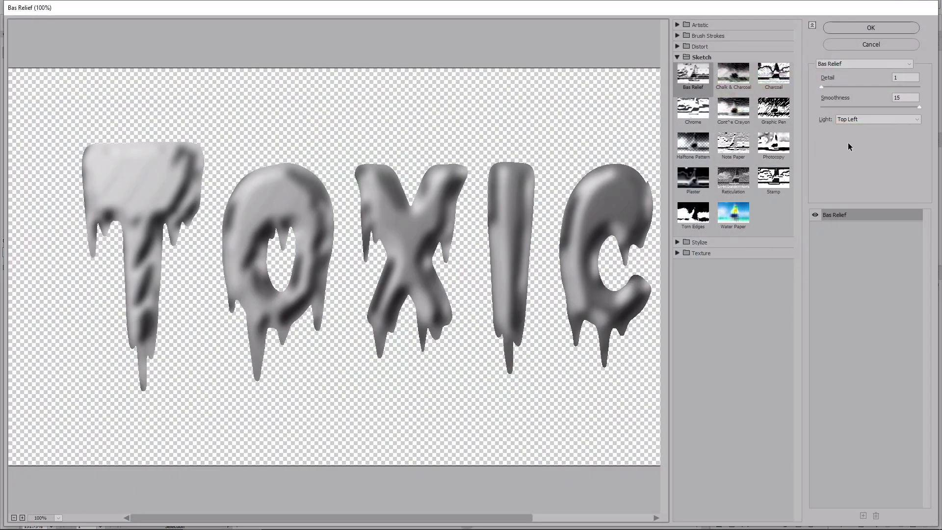
click(869, 27)
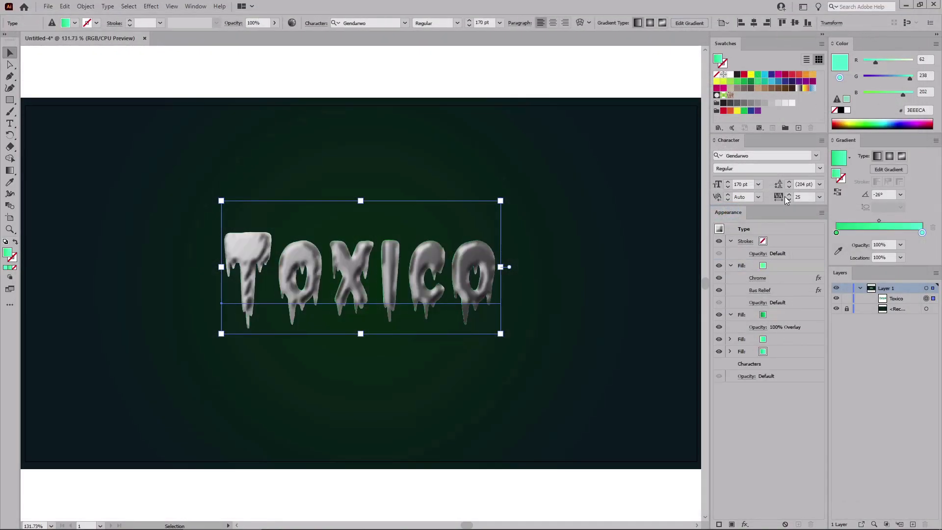
- Set the blending mode of the fill carrying the Chrome and Bas Relief effects to Soft Light
click(778, 302)
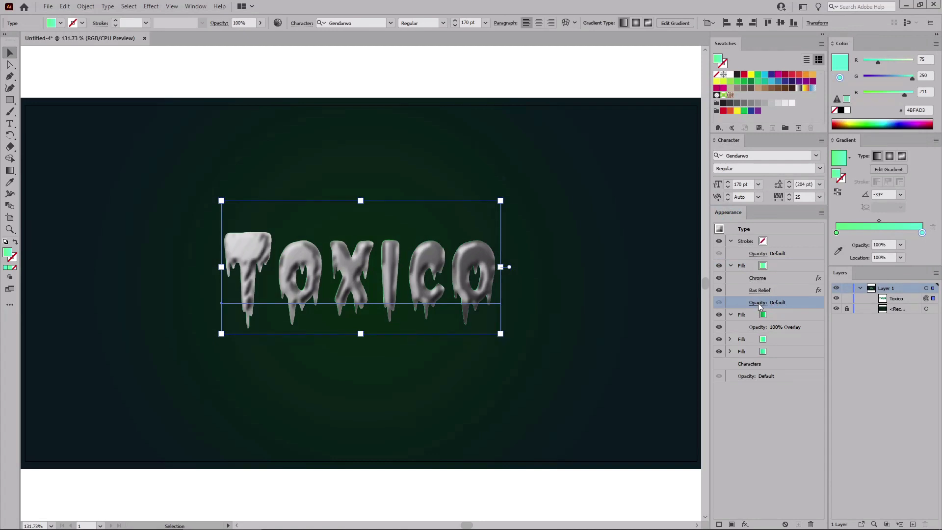
click(758, 303)
click(699, 320)
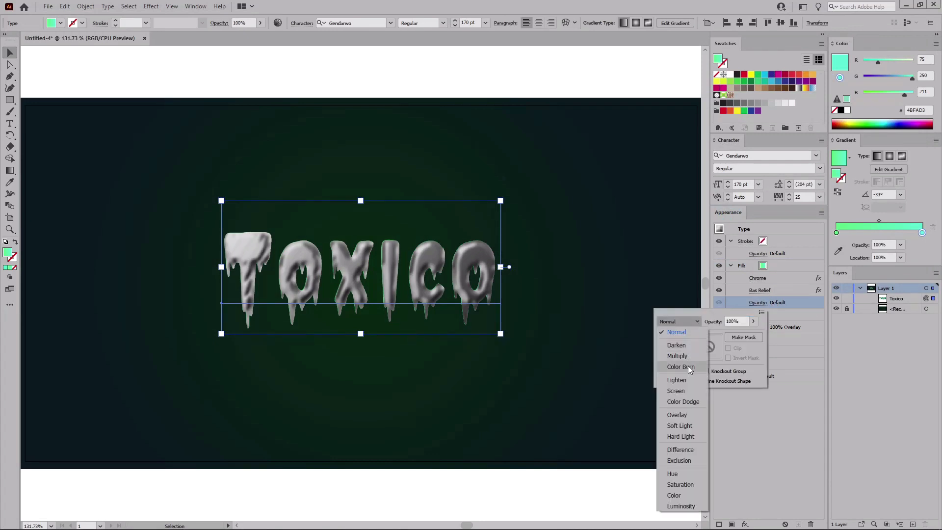
click(680, 423)
- Add a new fill above the Soft Light fill, with Color Dodge blending and a gradient angle of -90°
click(793, 268)
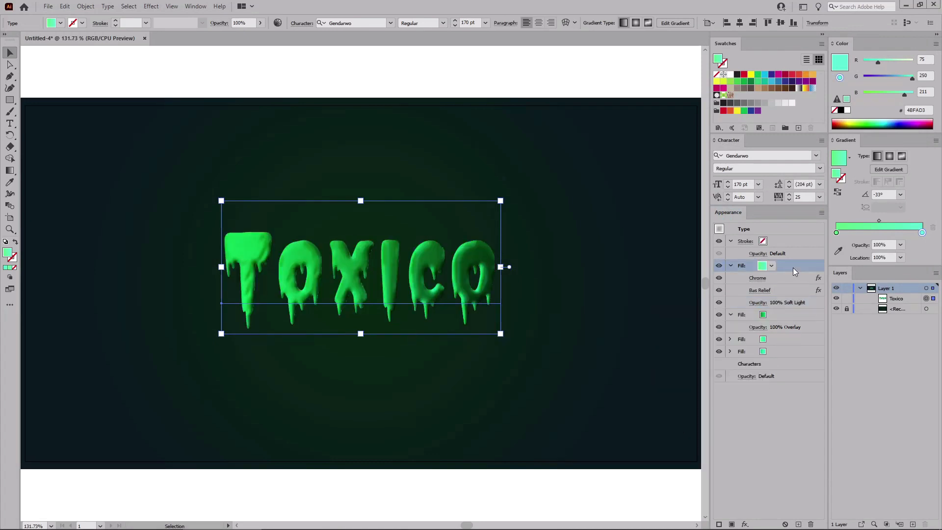
click(732, 522)
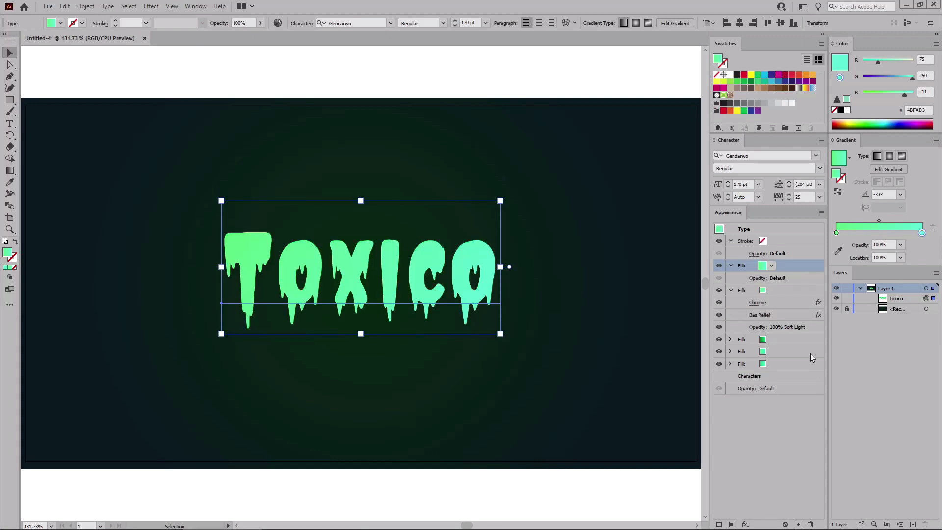
click(768, 281)
click(693, 296)
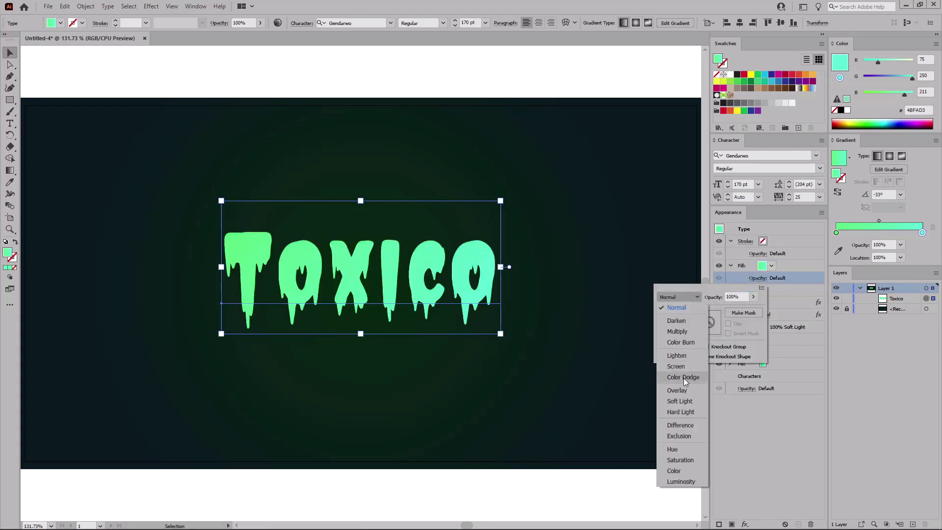
click(682, 376)
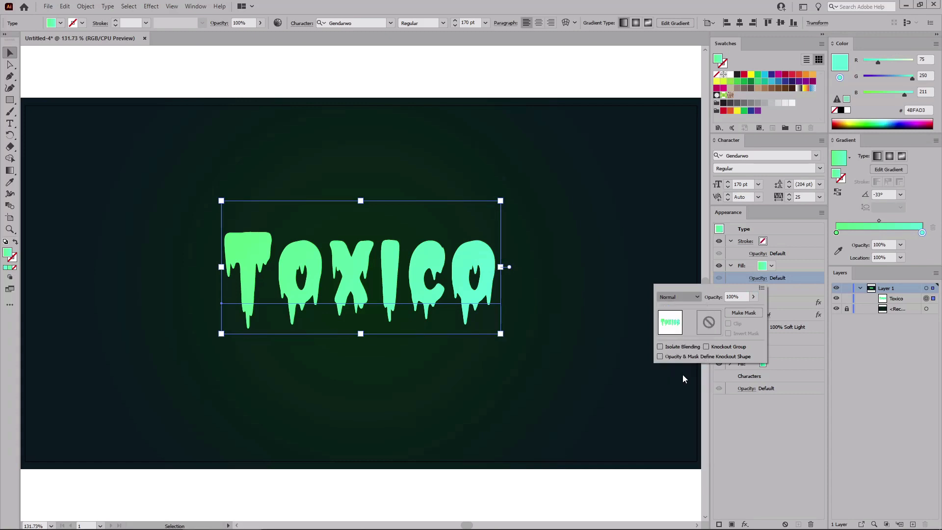
click(875, 194)
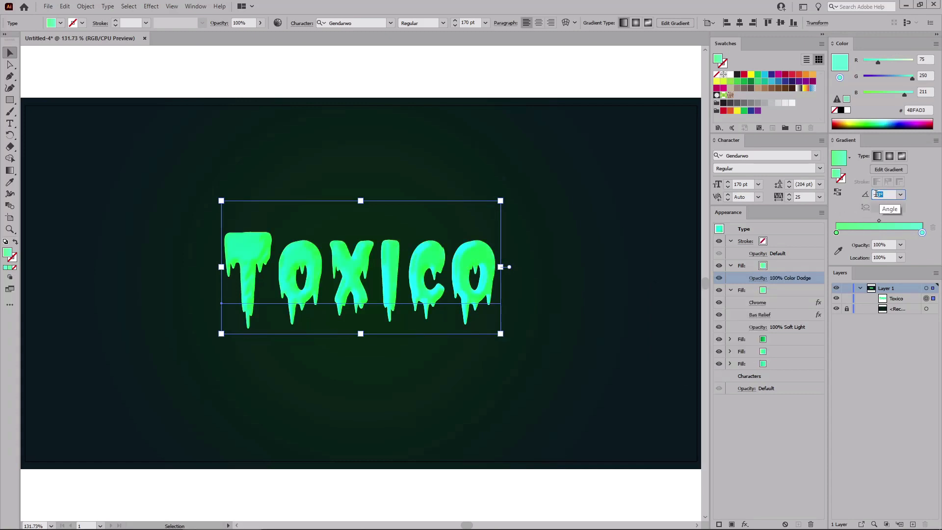
text(-90)
key(Return)
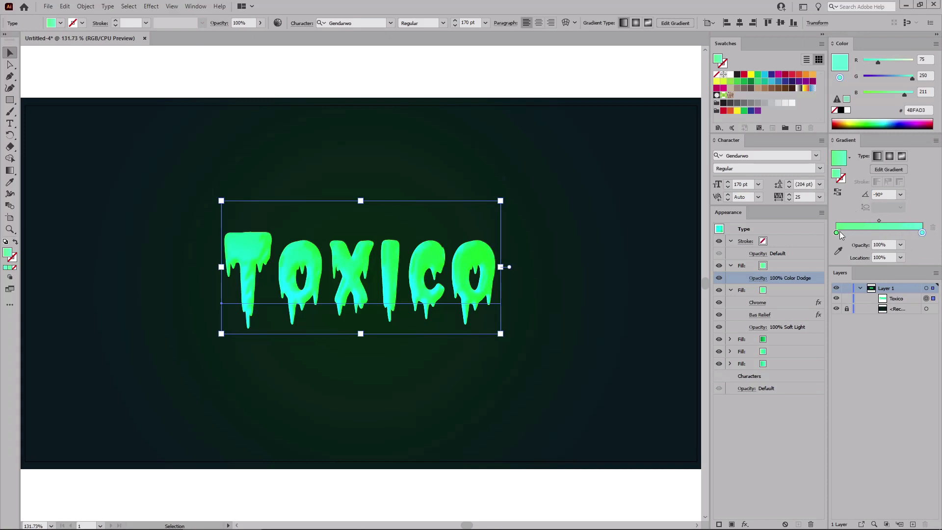
- Set the starting colour stop of the Color Dodge fill's gradient to RGB 150, 138, 145
click(836, 234)
double_click(836, 234)
key(Tab)
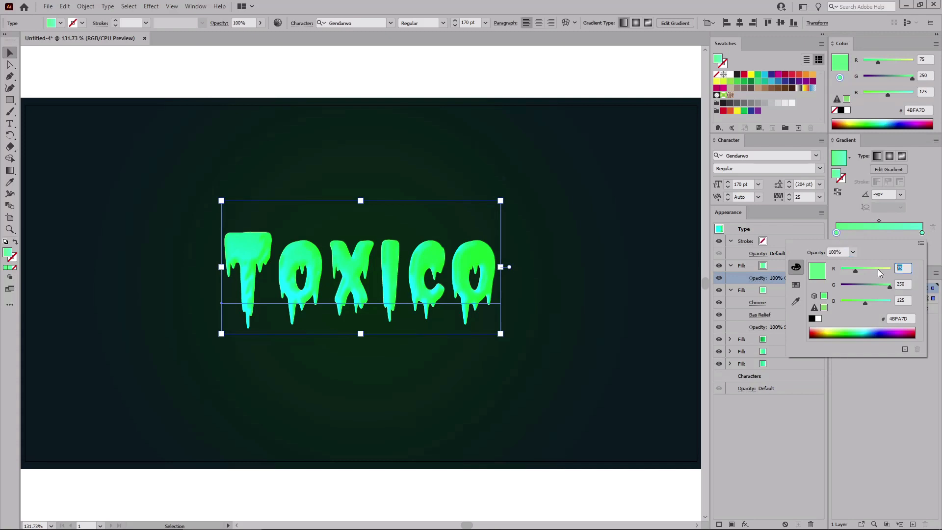
text(150)
key(Tab)
text(13)
key(Tab)
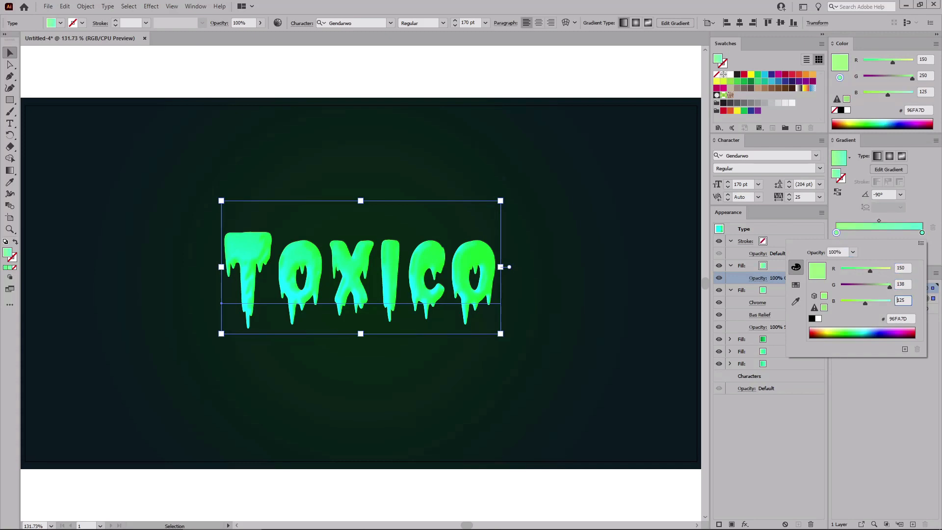
text(14)
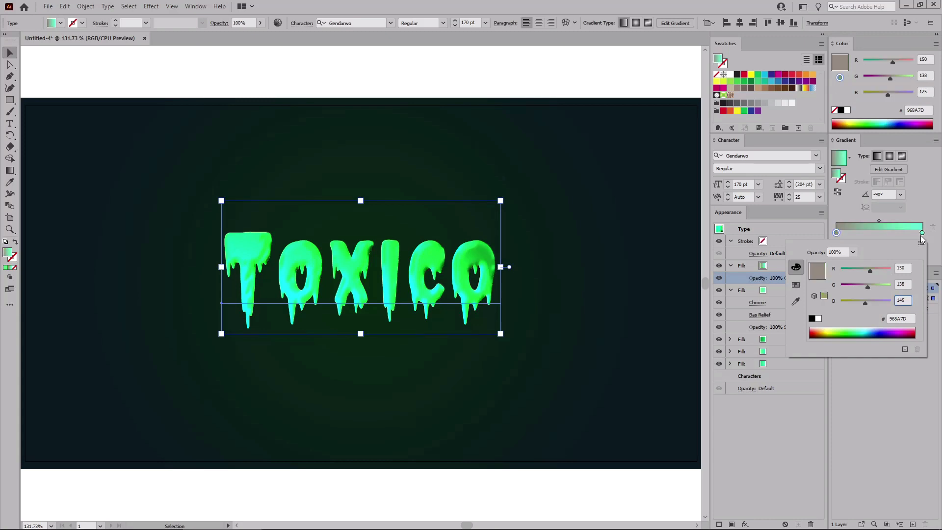
- Set the ending colour stop of the Color Dodge fill's gradient to RGB 100, 92, 97
click(922, 235)
click(922, 233)
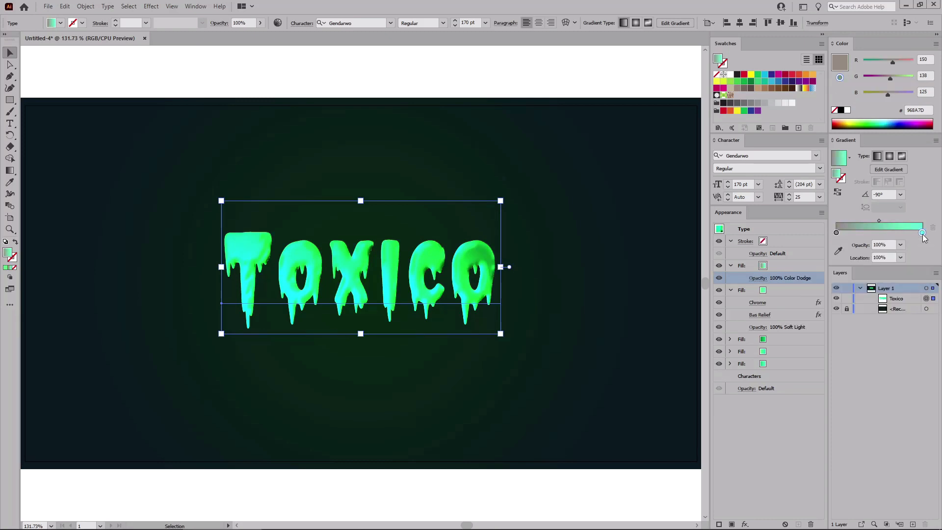
double_click(922, 233)
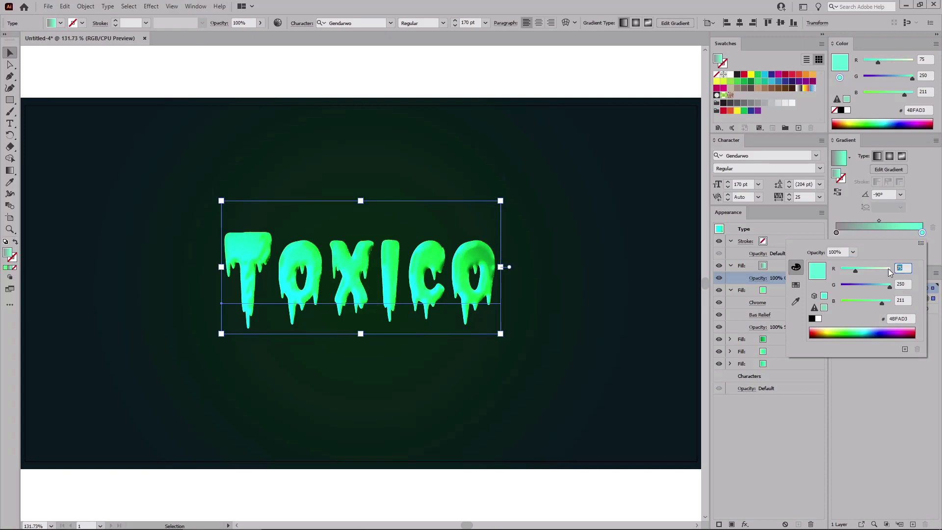
text(100)
key(Tab)
text(92)
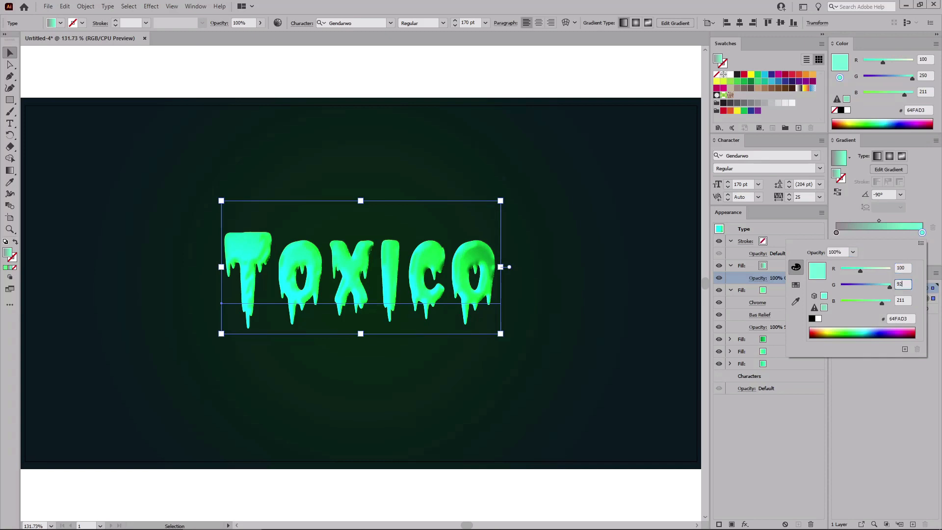
key(Tab)
text(97)
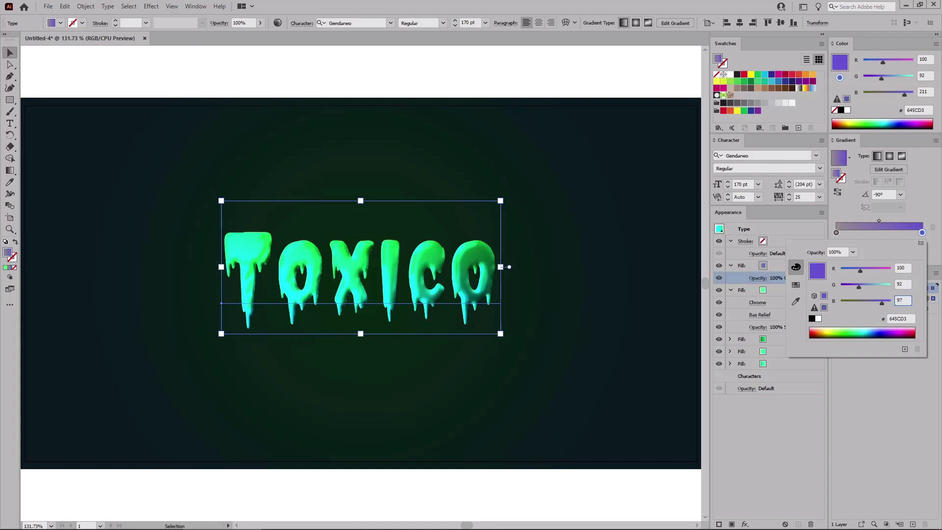
key(Return)
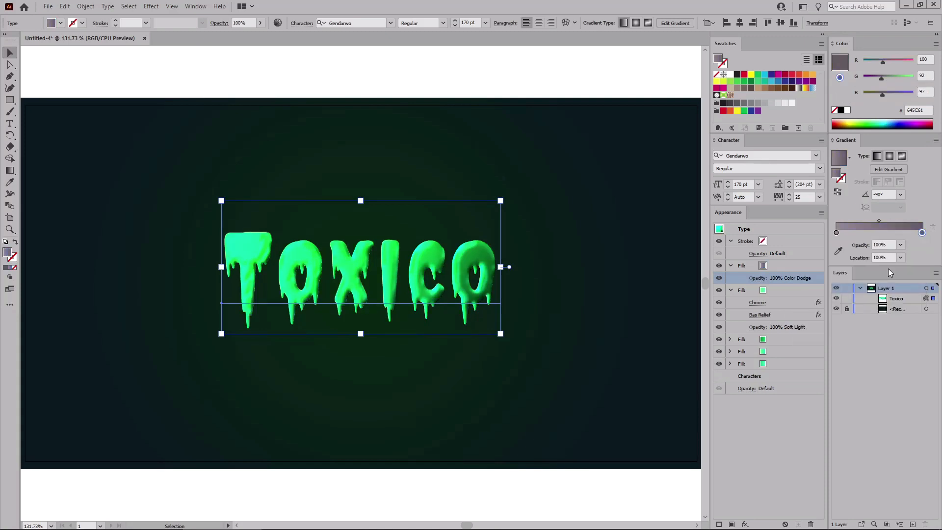
- Move the Color Dodge fill directly below the Soft Light fill and collapse both fills in the appearance stack
click(784, 267)
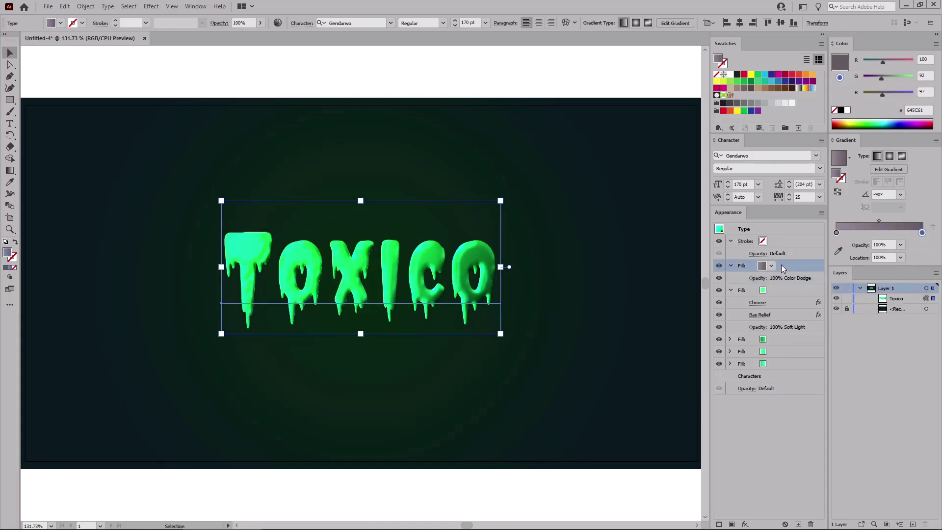
mouse_move(780, 264)
mouse_down()
mouse_move(794, 306)
mouse_move(783, 333)
mouse_up()
click(730, 265)
click(730, 276)
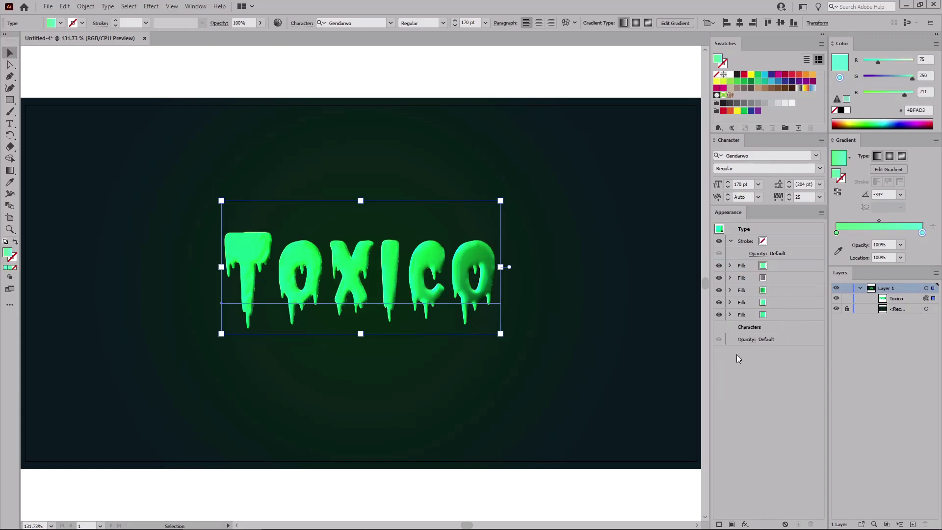
- Add a new fill at the bottom of the text's fill stack and colour it solid RGB 18, 69, 74
click(731, 524)
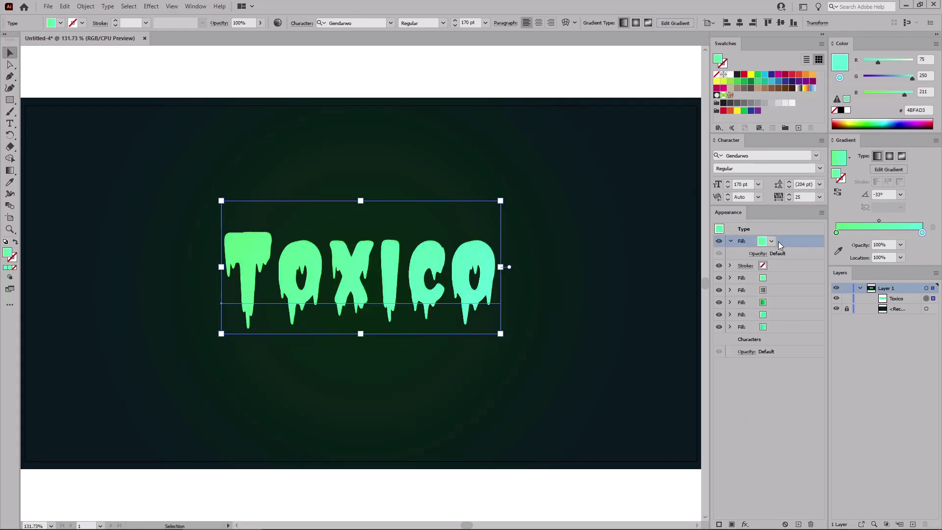
drag(778, 241, 775, 331)
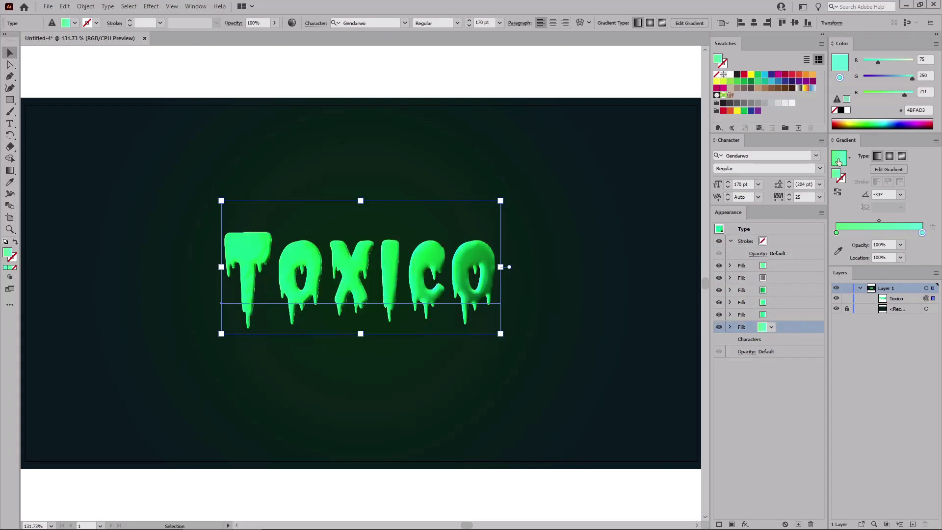
click(813, 74)
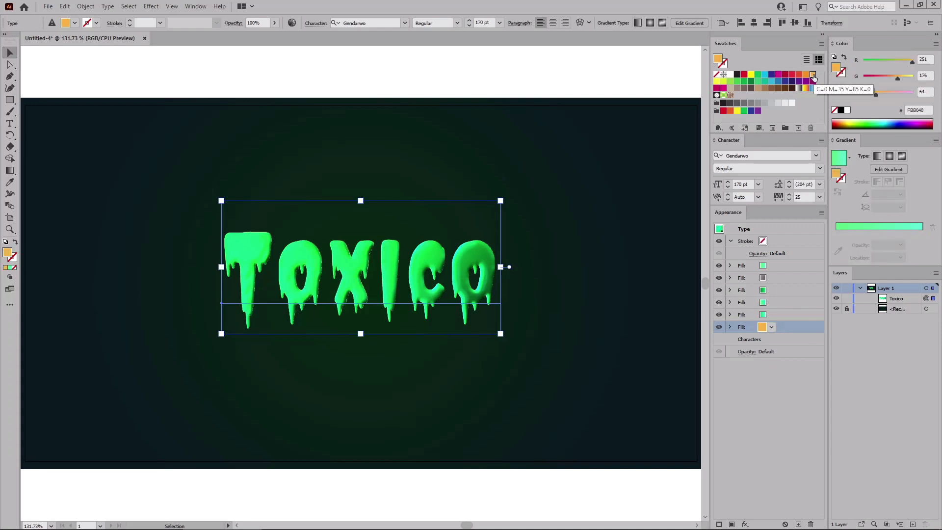
click(926, 59)
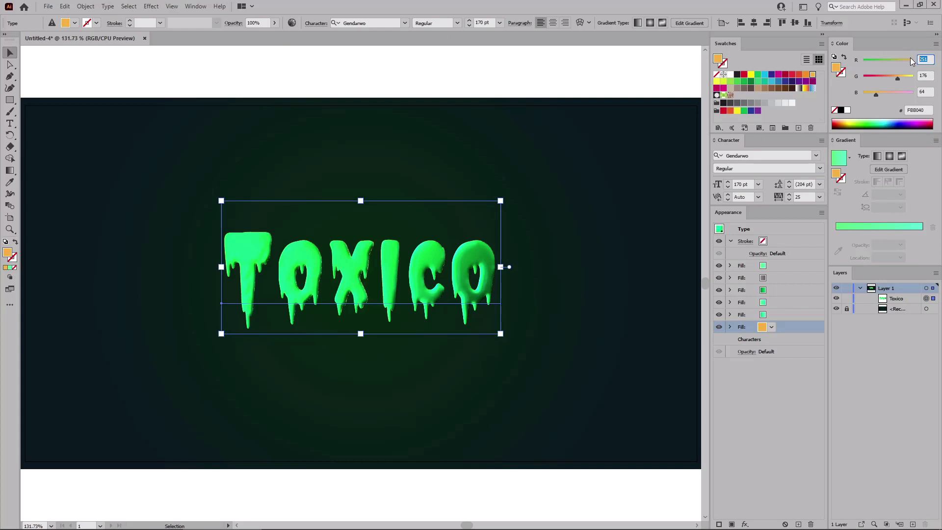
text(18)
key(Tab)
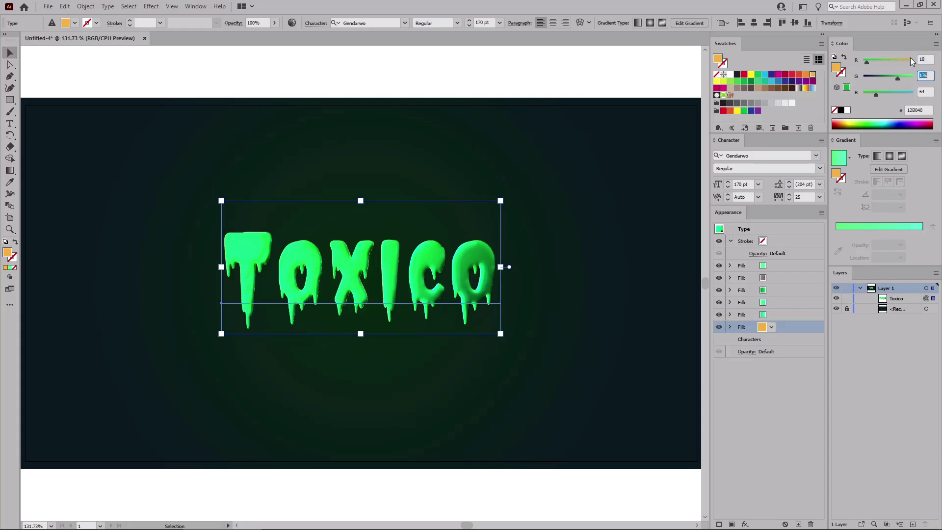
text(69)
key(Tab)
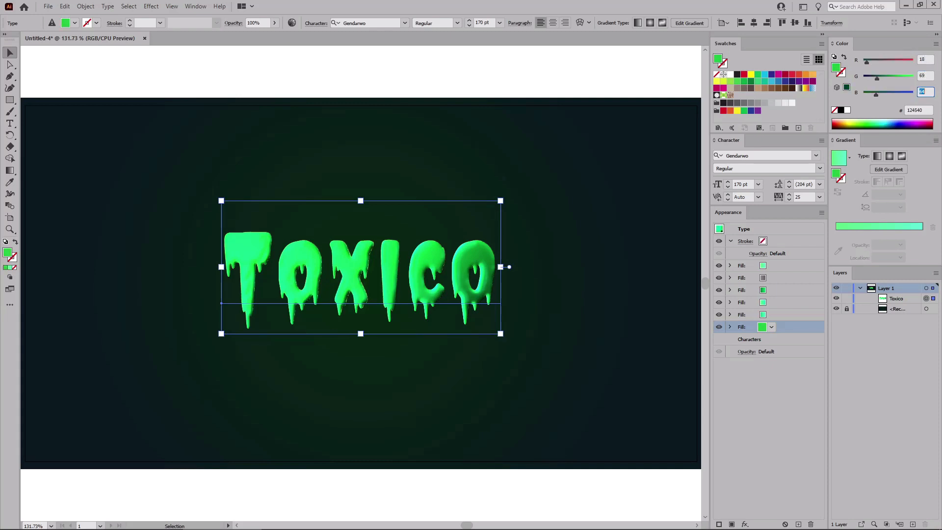
text(74)
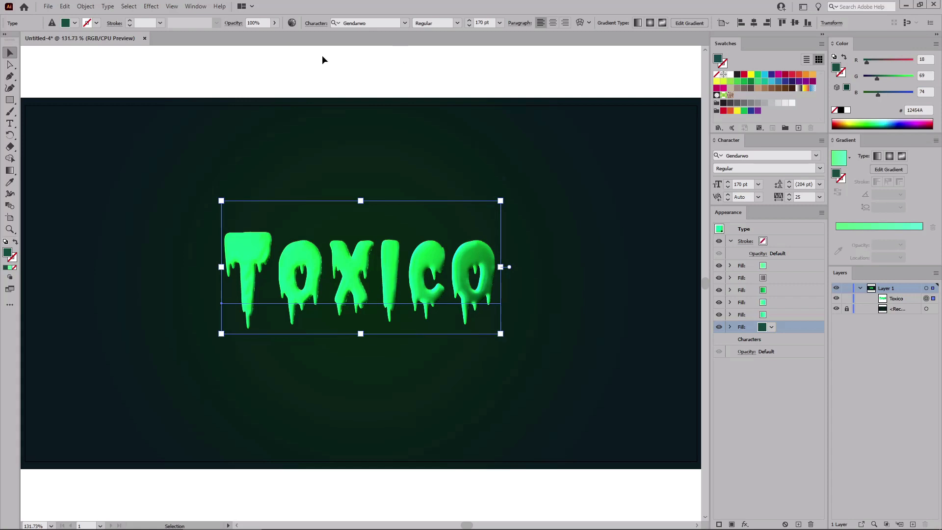
- Start a Drop Shadow effect on the bottommost fill with X and Y offsets of 10 px
click(155, 8)
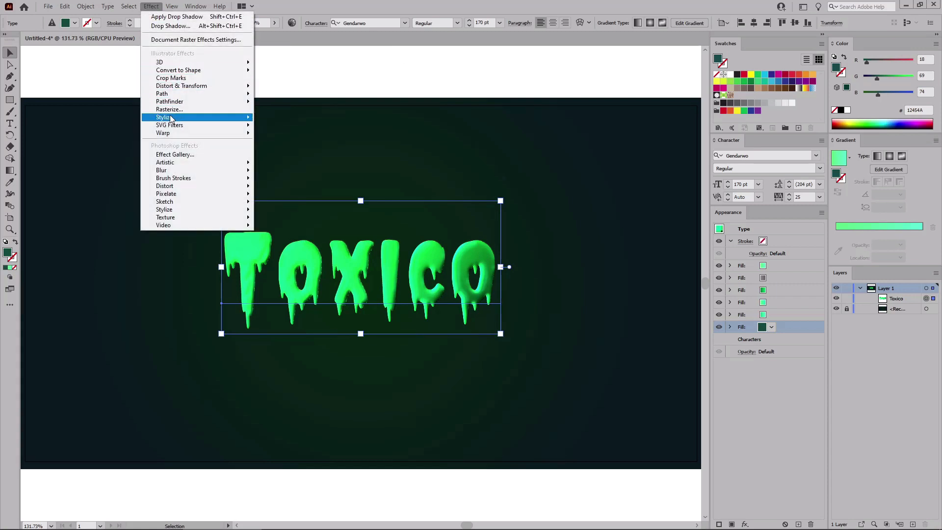
mouse_move(172, 117)
click(286, 118)
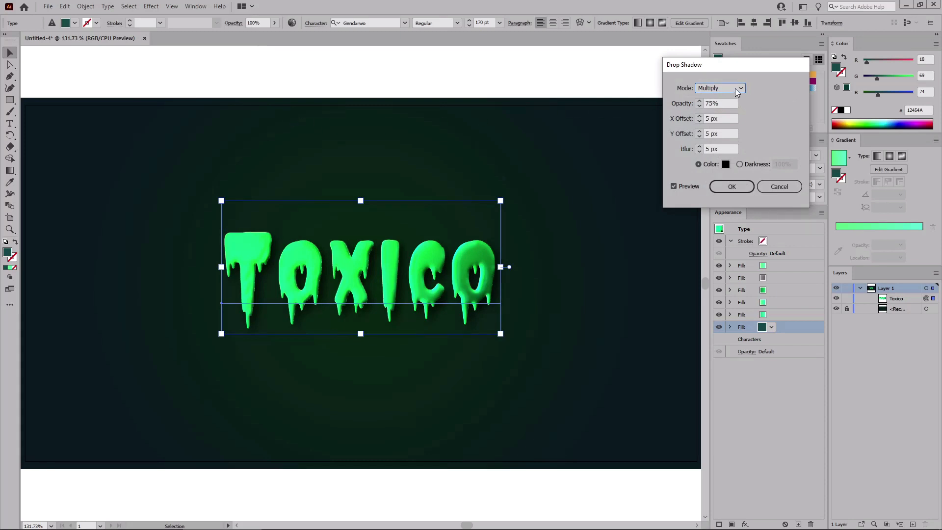
click(726, 103)
click(728, 118)
text(10)
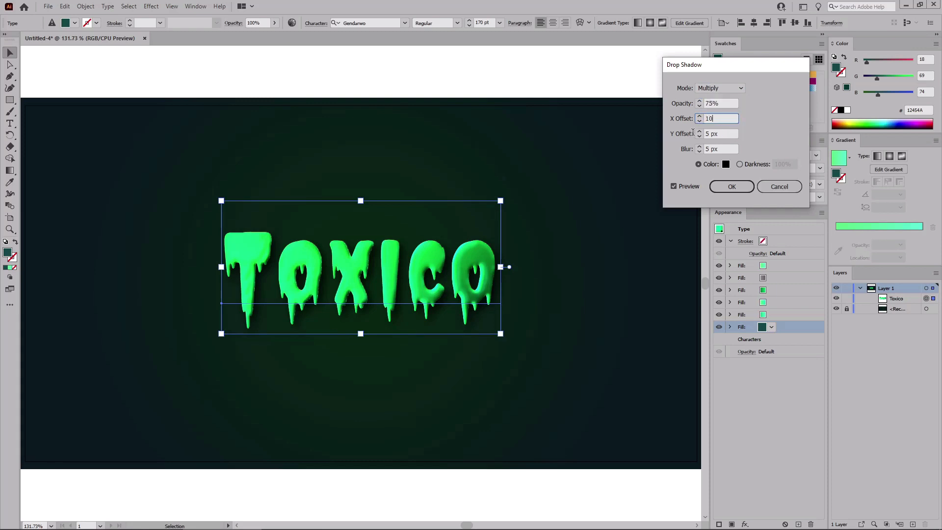
key(Tab)
text(10)
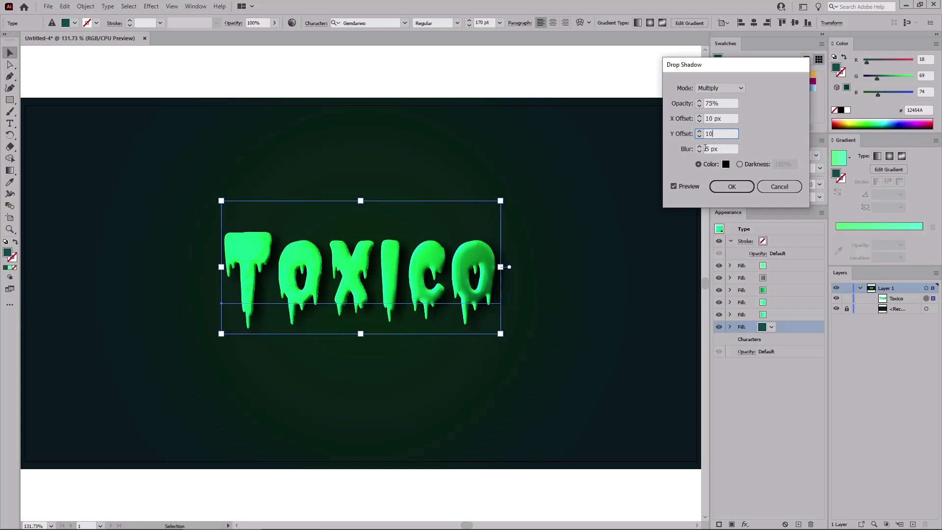
key(Tab)
- Set the drop shadow's colour to RGB 18, 69, 74 and apply the effect
click(725, 165)
click(647, 341)
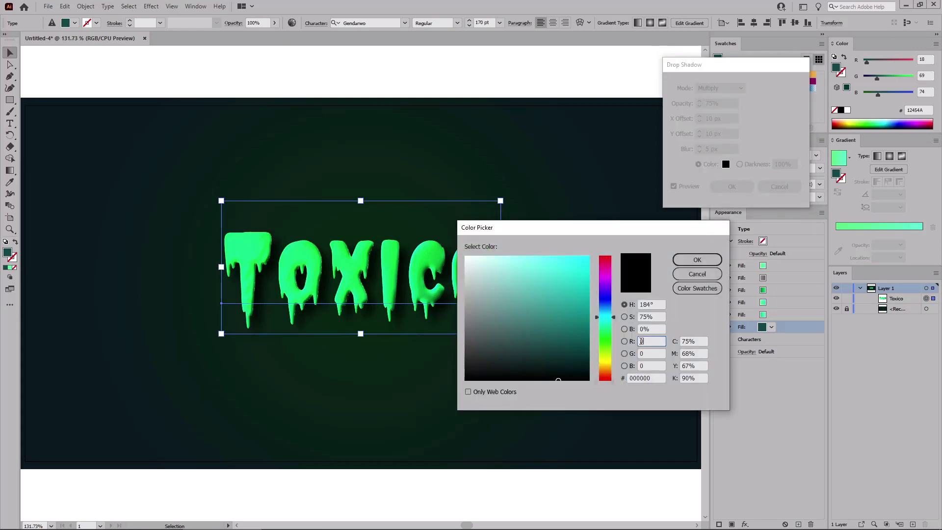
text(18)
key(Tab)
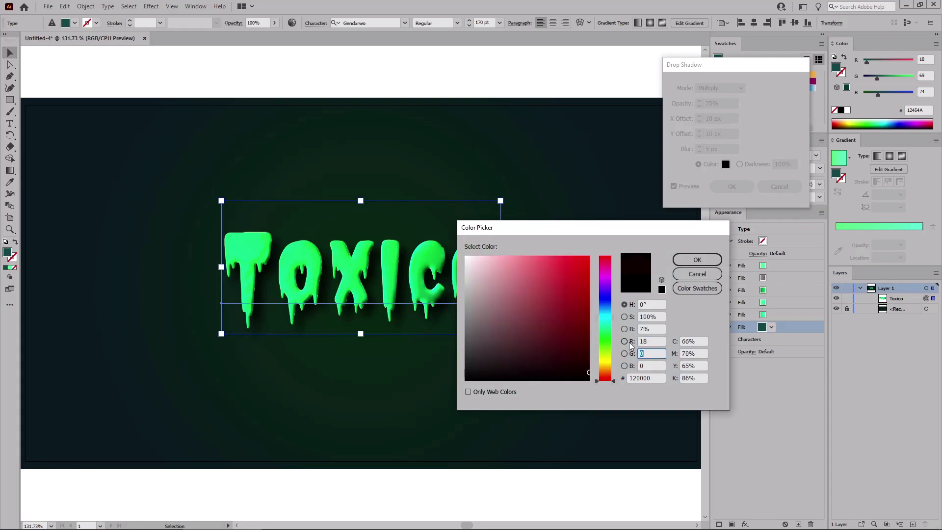
text(69)
key(Tab)
text(7)
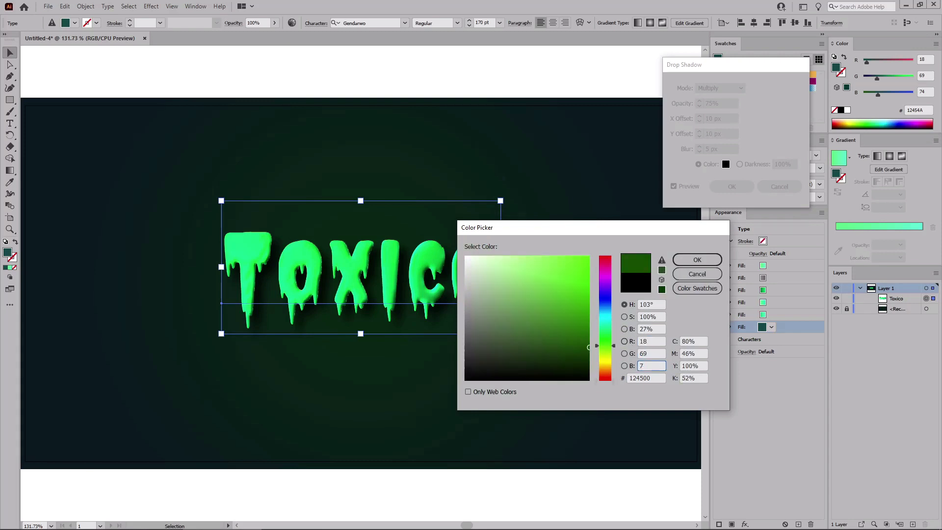
text(4)
click(697, 260)
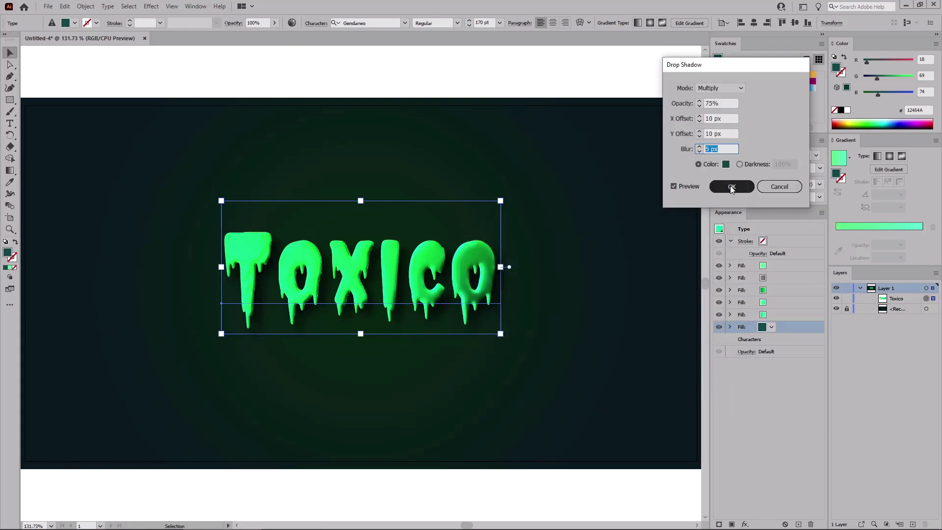
click(731, 188)
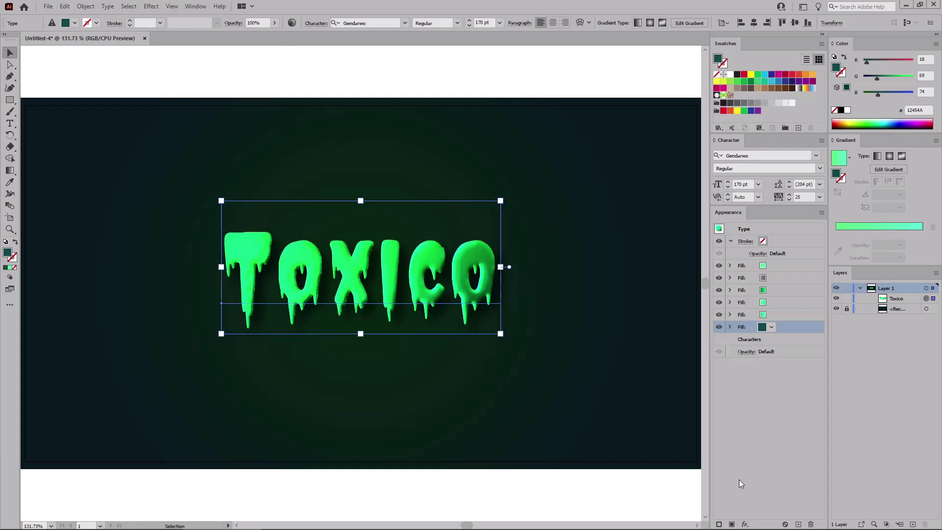
- Add another RGB 18, 69, 74 fill, move it below the Drop Shadow fill at the bottom of the stack, and collapse the shadow fill
click(731, 524)
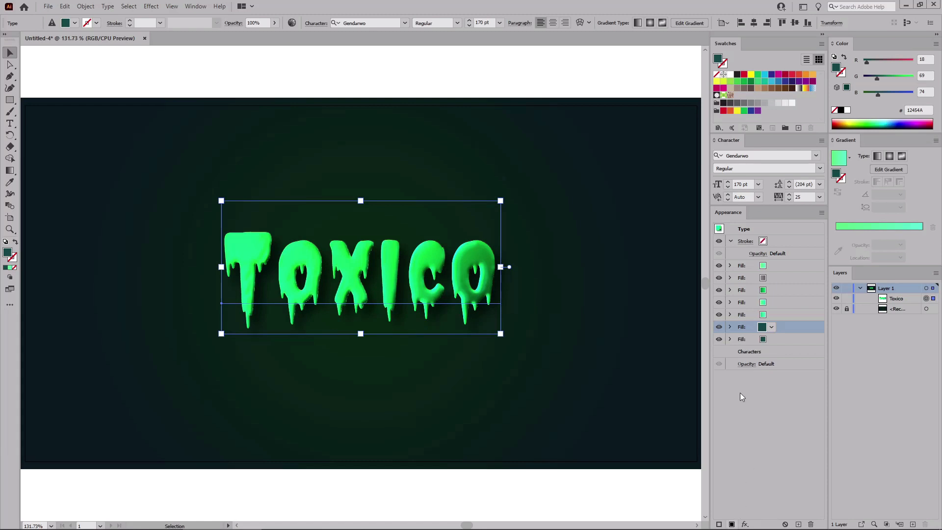
click(730, 327)
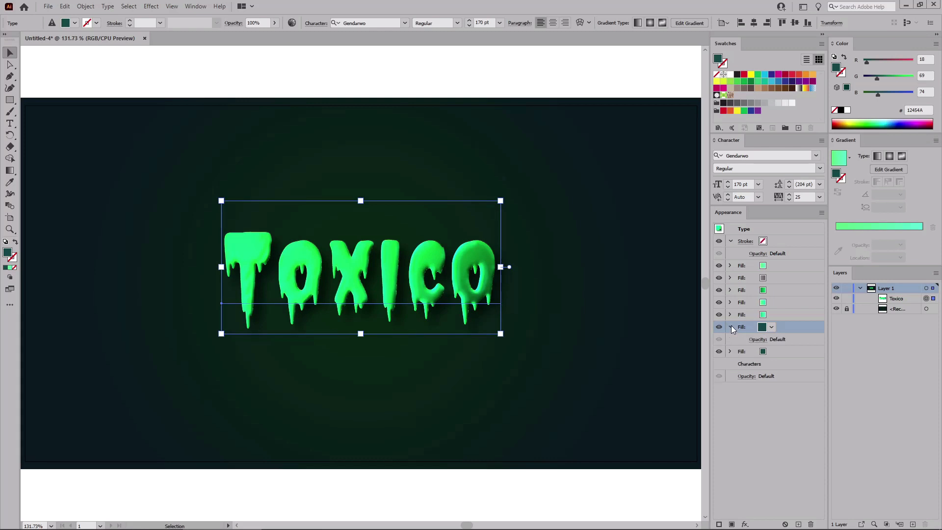
drag(780, 328, 785, 356)
click(787, 365)
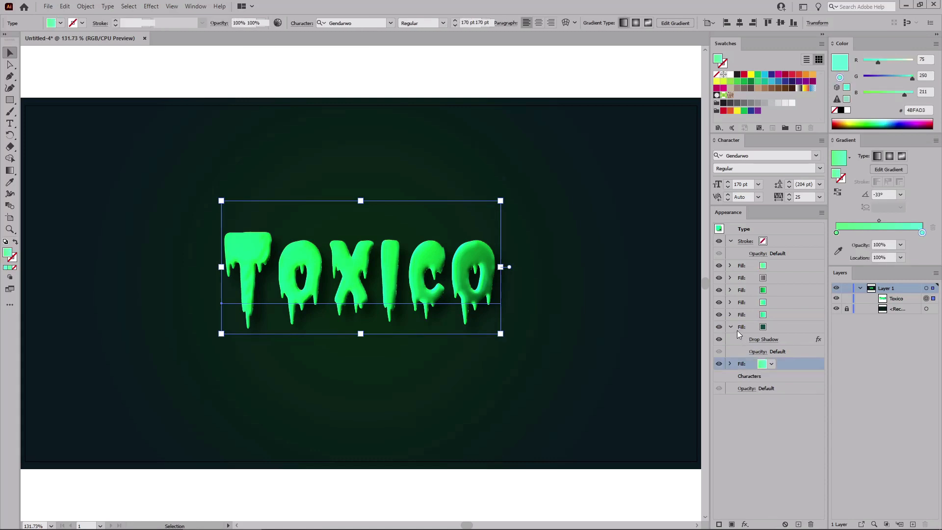
click(731, 327)
click(730, 340)
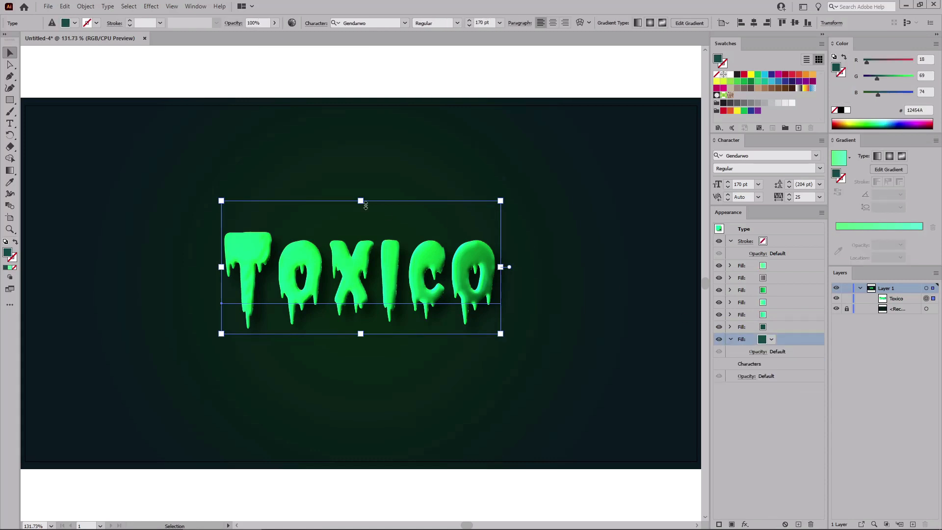
- Start an Outer Glow effect on the bottommost fill using the Normal blending mode
click(151, 6)
mouse_move(169, 118)
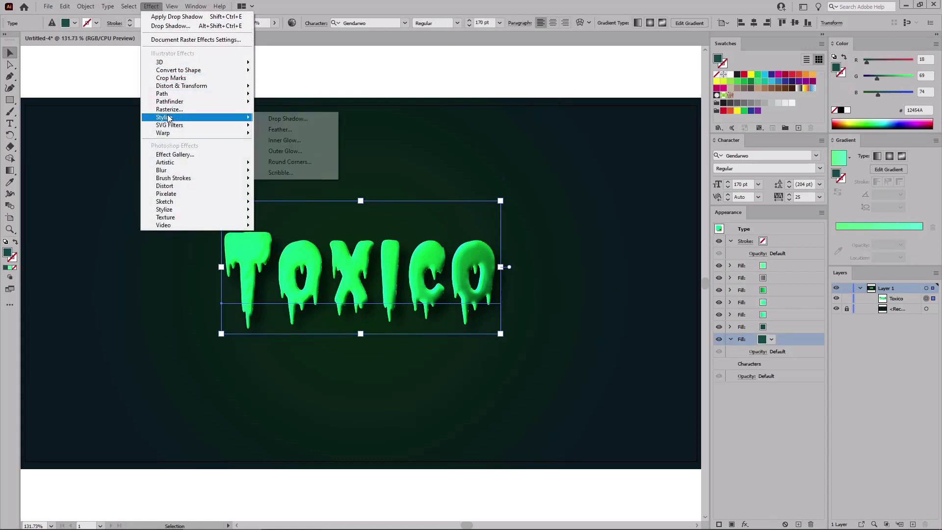
click(275, 151)
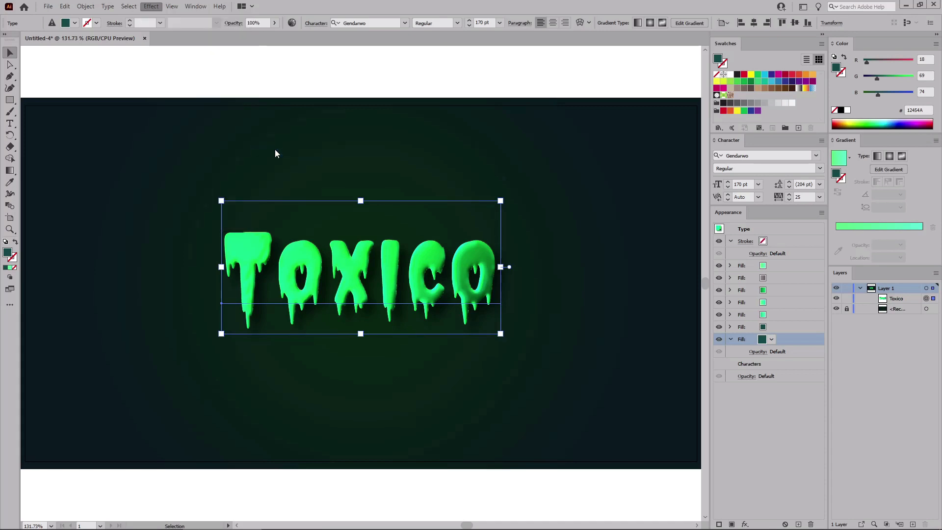
click(205, 101)
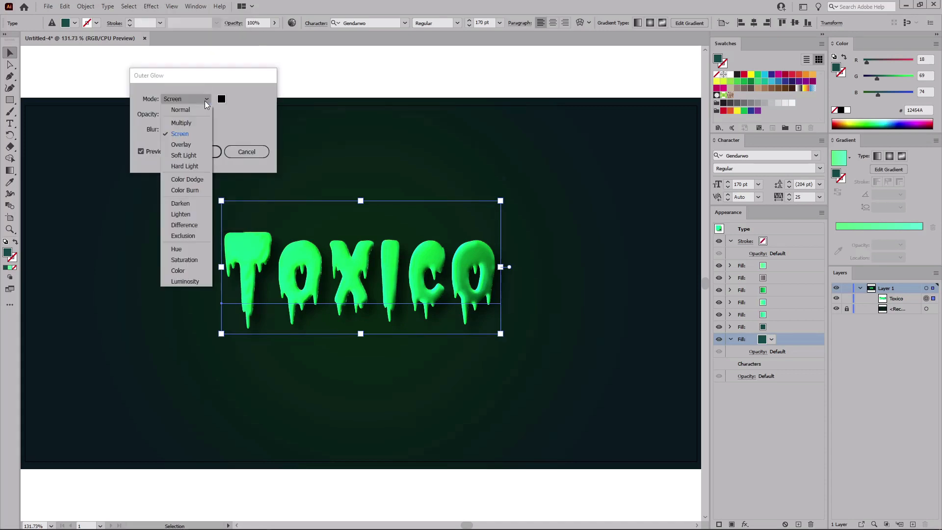
click(201, 108)
- Set the outer glow's colour to RGB 49, 252, 34
click(221, 101)
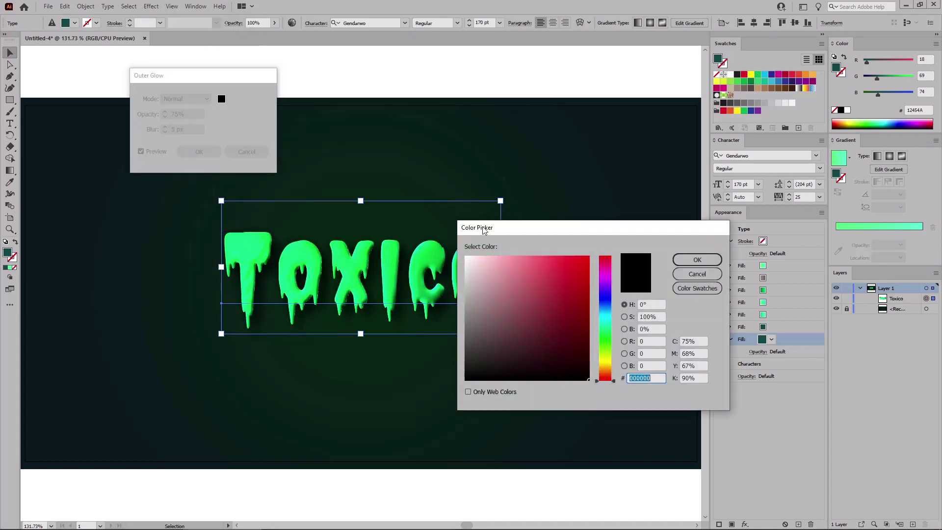
click(641, 342)
text(49)
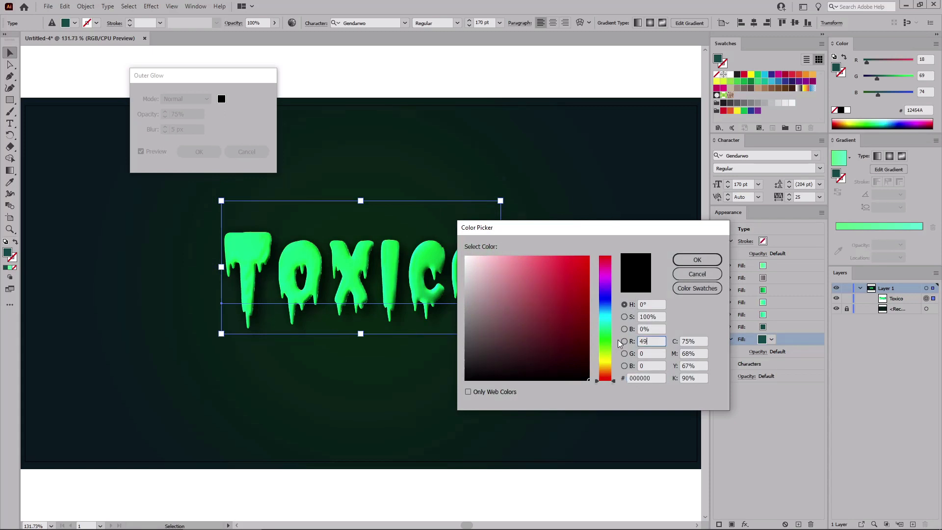
key(Tab)
text(252)
key(Tab)
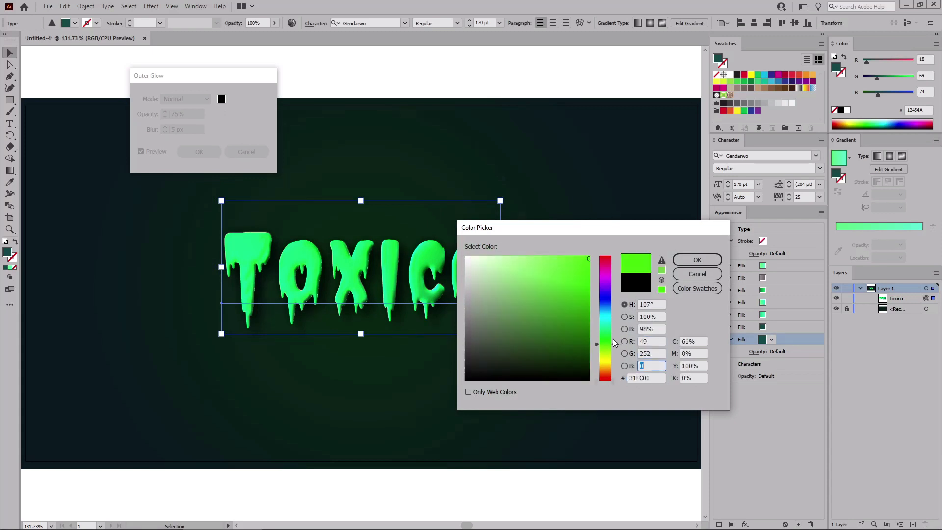
click(697, 260)
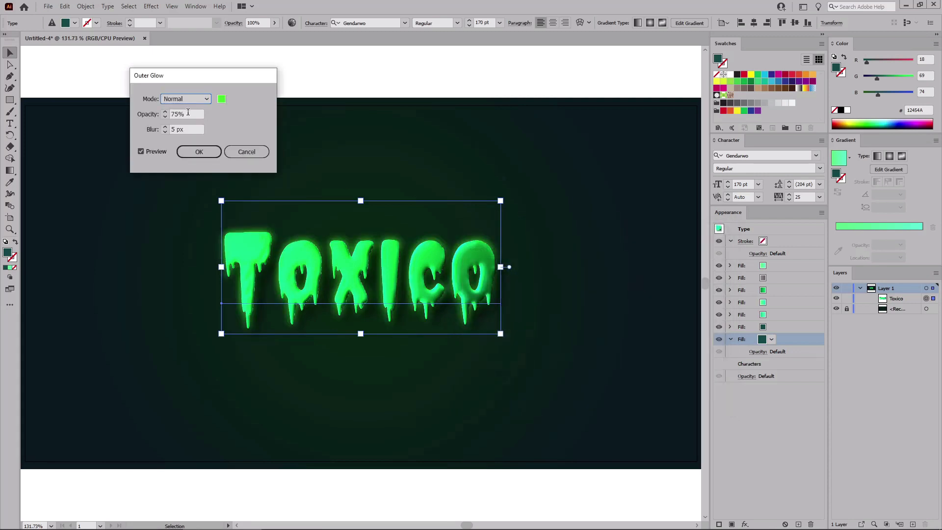
- Set the outer glow to 100% opacity with a 4 px blur and apply it
double_click(189, 113)
text(100)
key(Tab)
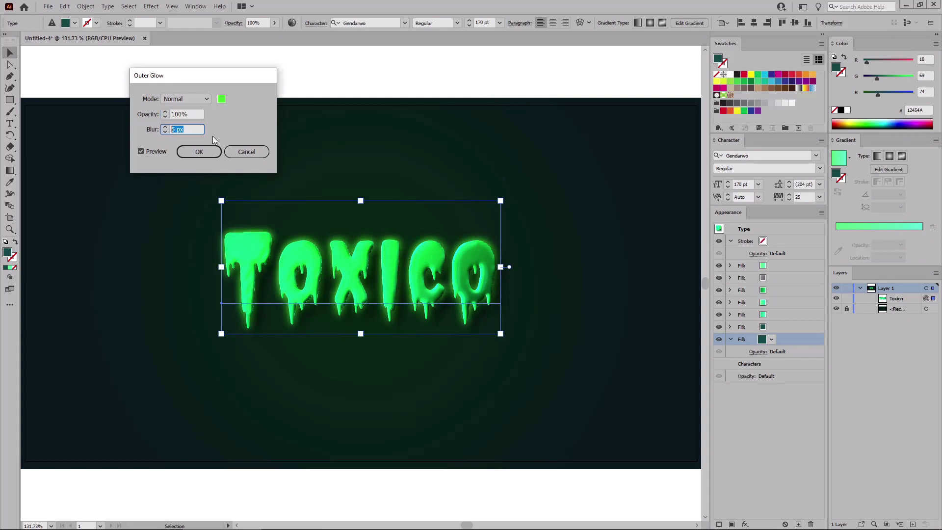
text(4)
click(203, 154)
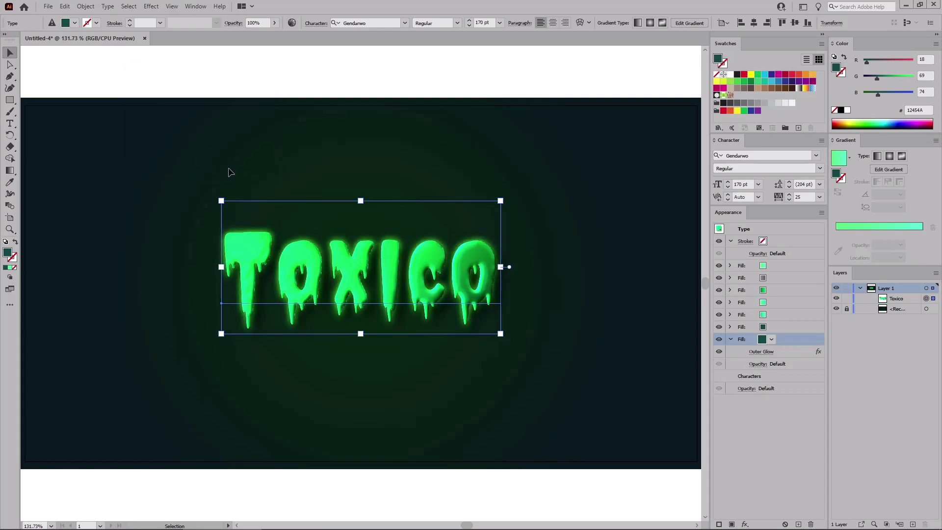
- Start a second Outer Glow effect on the bottommost fill using the Screen blending mode
click(153, 6)
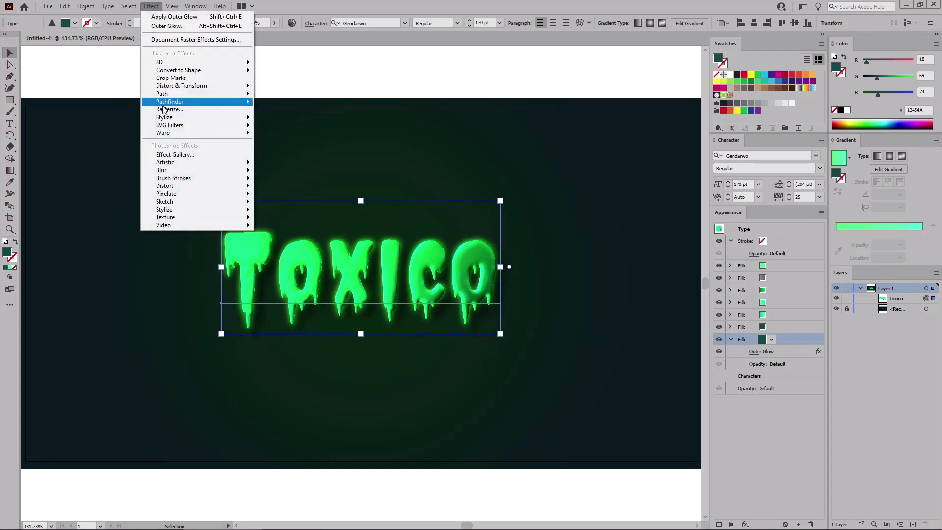
mouse_move(165, 120)
click(286, 152)
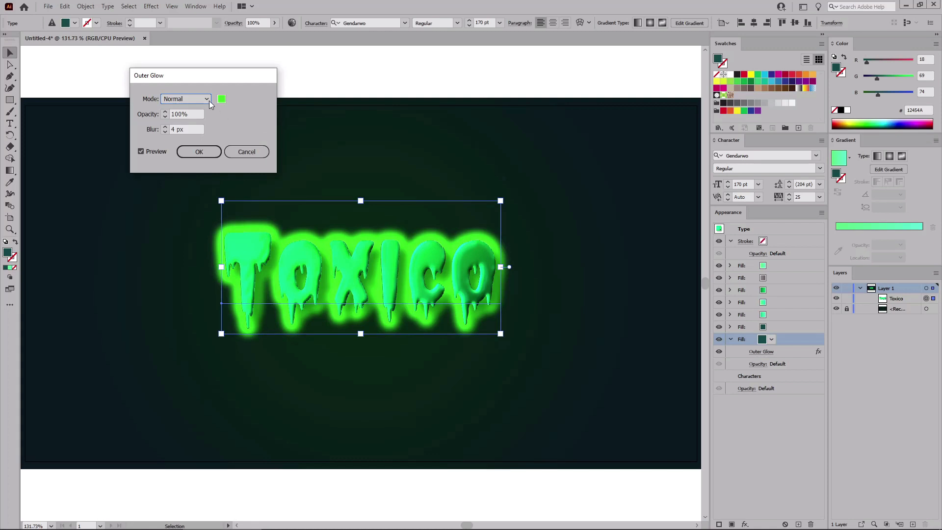
click(208, 99)
click(218, 103)
- Set the second outer glow's colour to red 128 and green 252
click(222, 100)
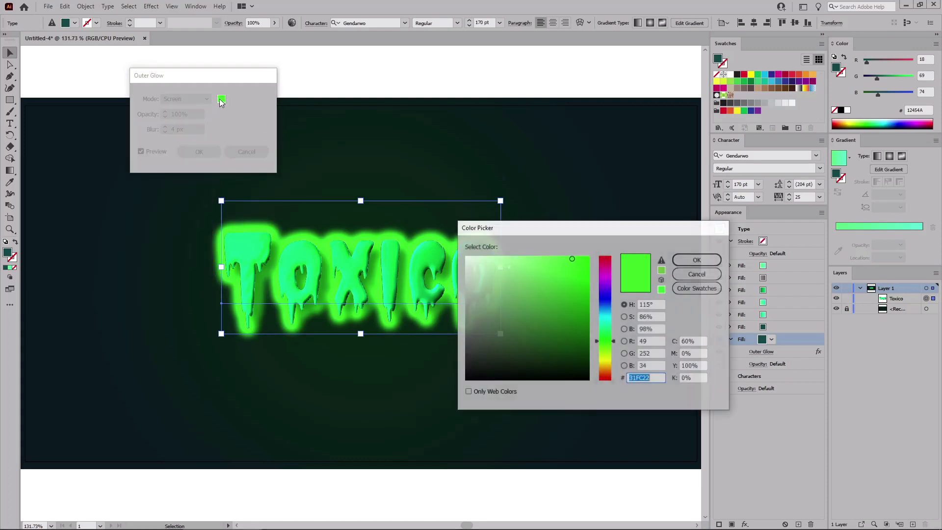
click(655, 338)
text(128)
key(Tab)
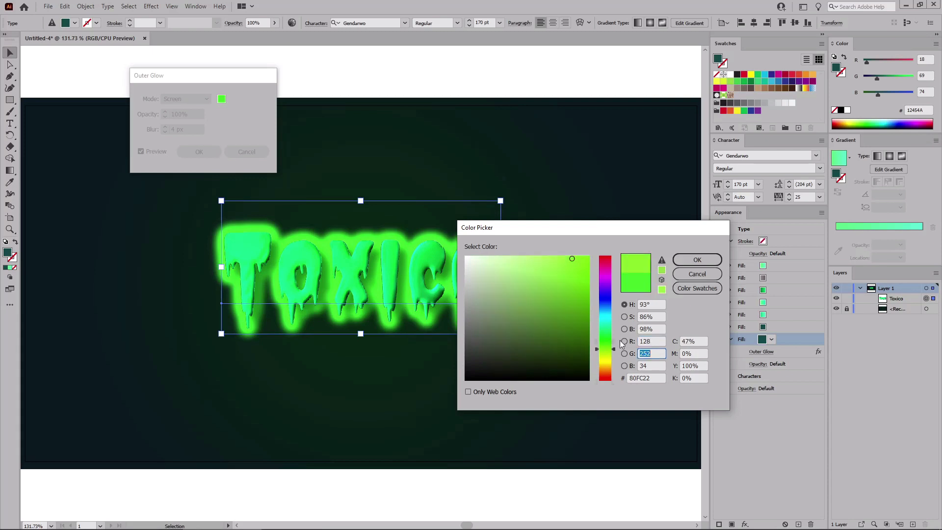
text(252)
key(Tab)
click(697, 259)
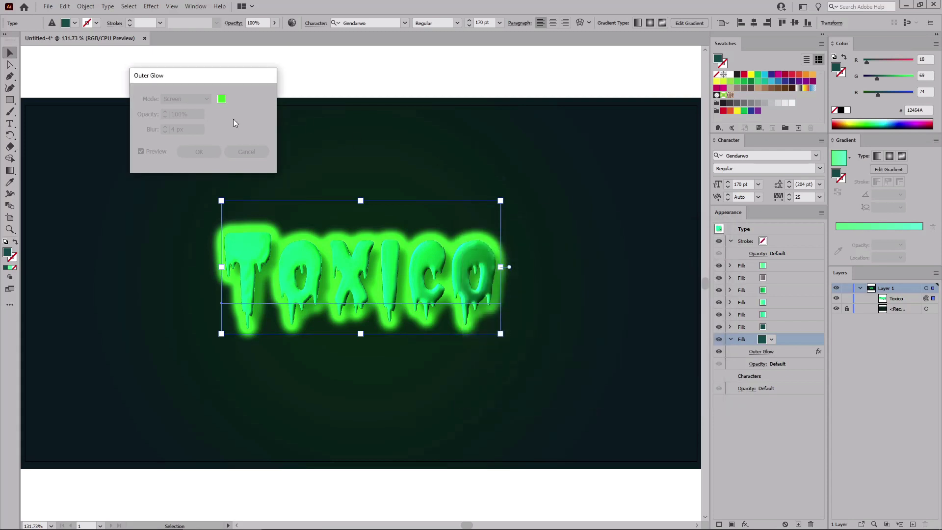
- Set the second outer glow to 40% opacity with a 20 px blur, apply it, and deselect the fill in the appearance stack
click(137, 110)
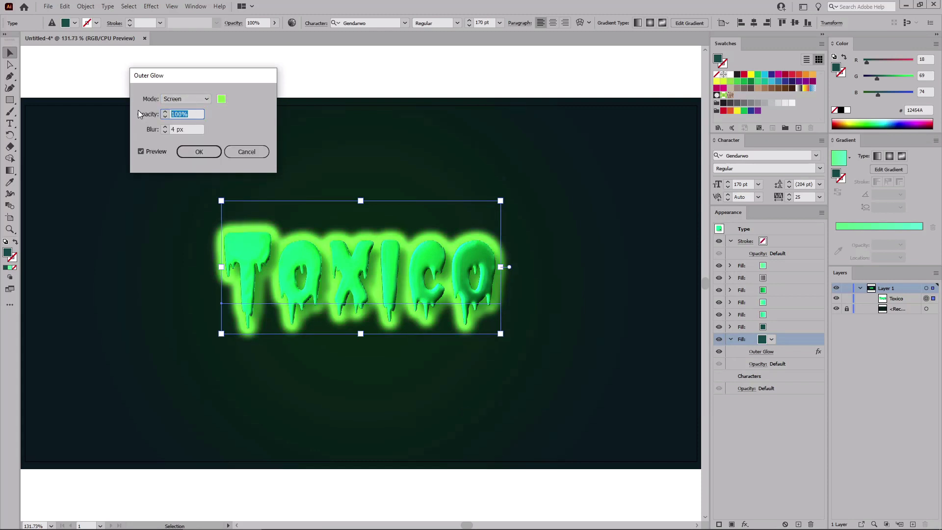
text(40)
key(Tab)
text(20)
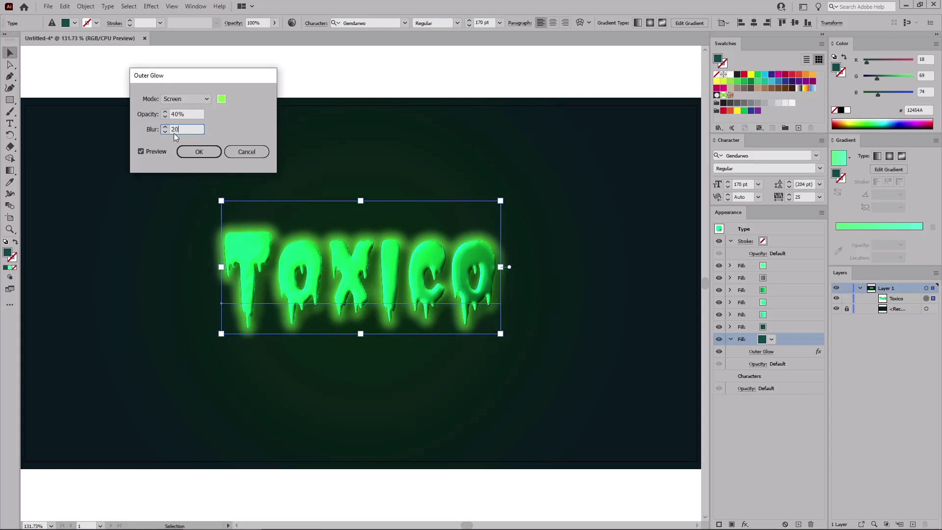
click(199, 151)
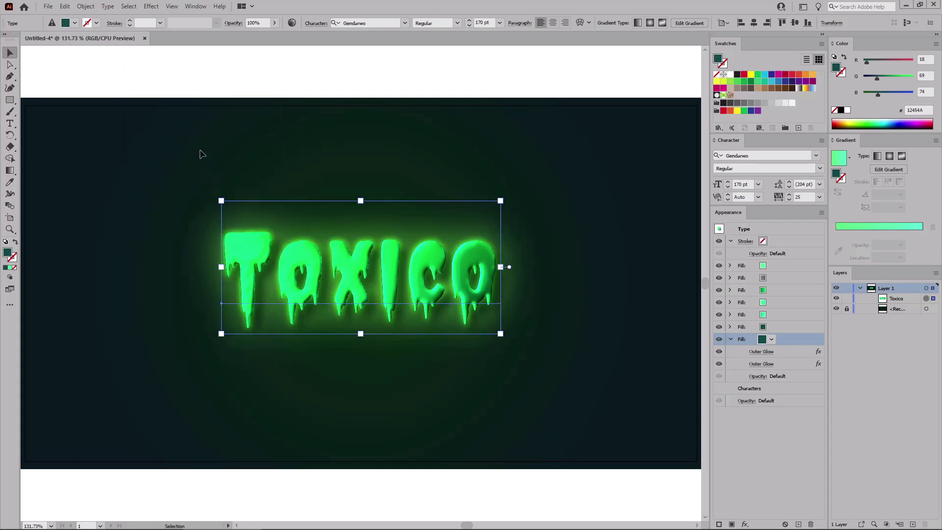
click(219, 183)
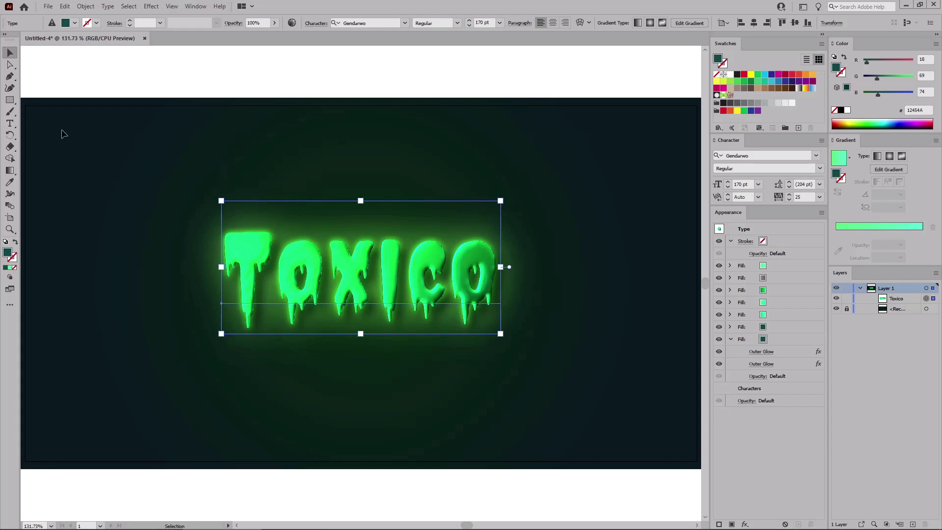
- Draw an 80 × 80 px circle with the Ellipse tool above and to the left of the Toxico text
drag(14, 102, 44, 120)
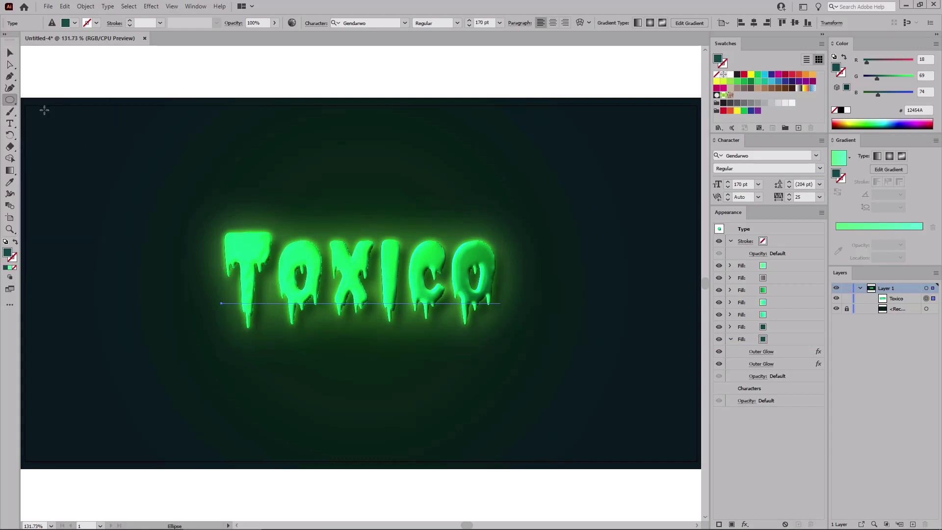
click(144, 147)
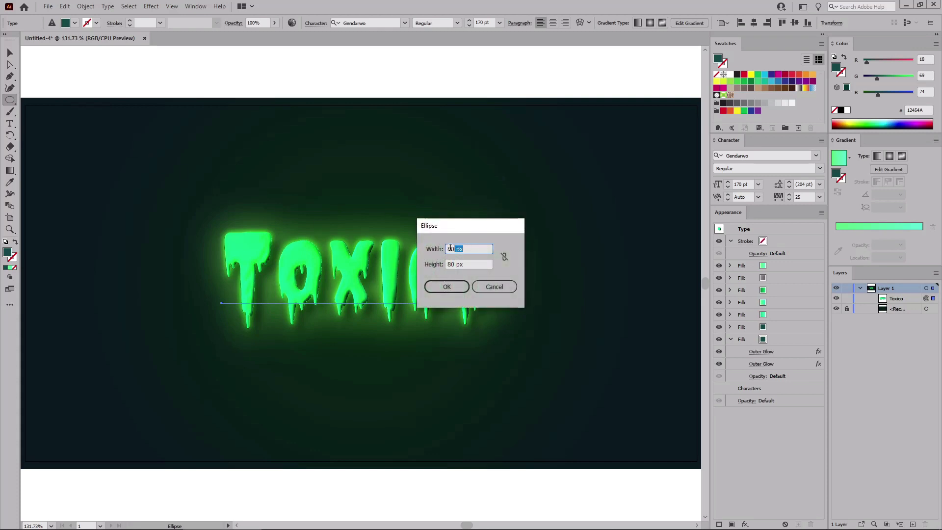
click(473, 265)
click(443, 288)
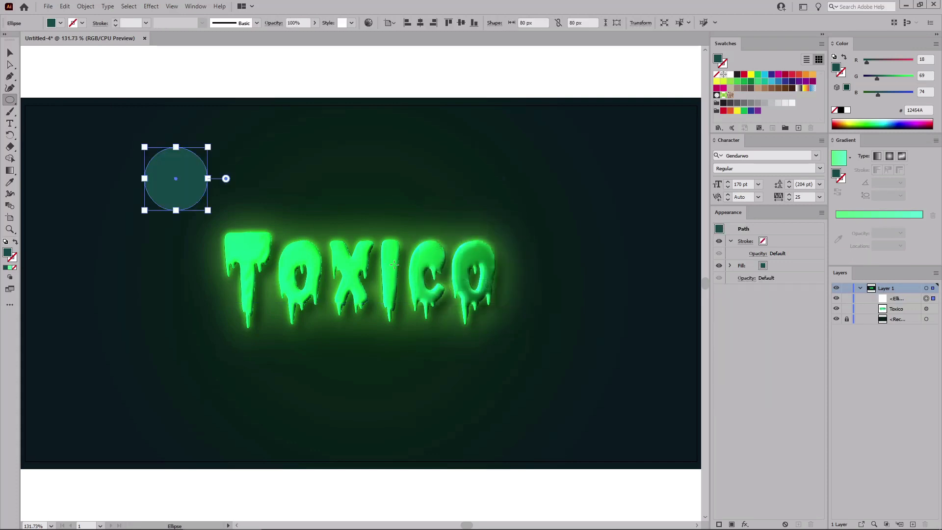
- Colour the circle's fill RGB 9, 207, 42
click(922, 58)
text(9)
key(Tab)
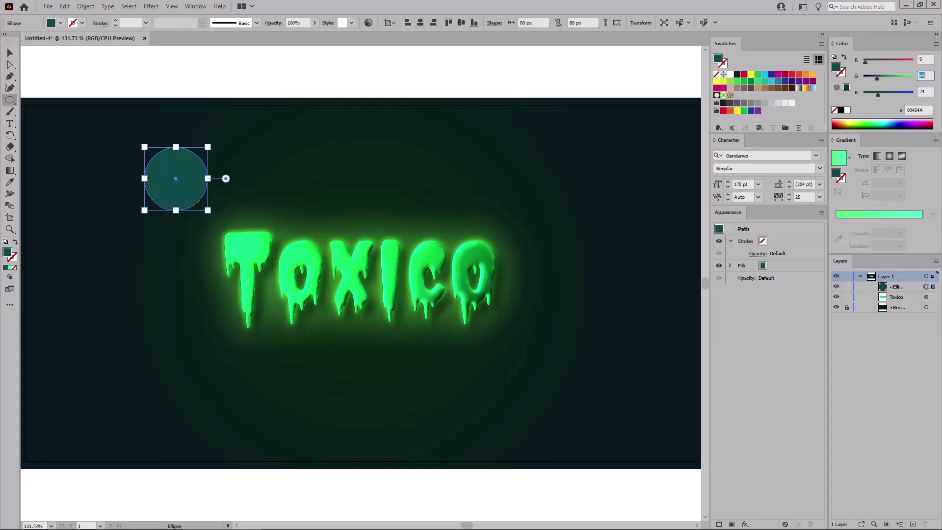
text(207)
key(Tab)
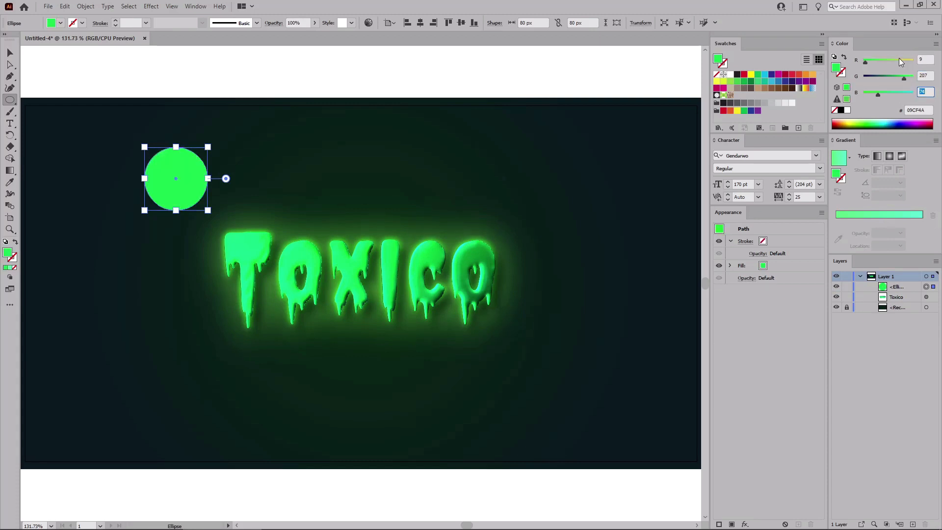
text(42)
key(Return)
- Convert the circle to a gradient mesh with 3 rows, 3 columns and Flat appearance
click(85, 7)
click(117, 164)
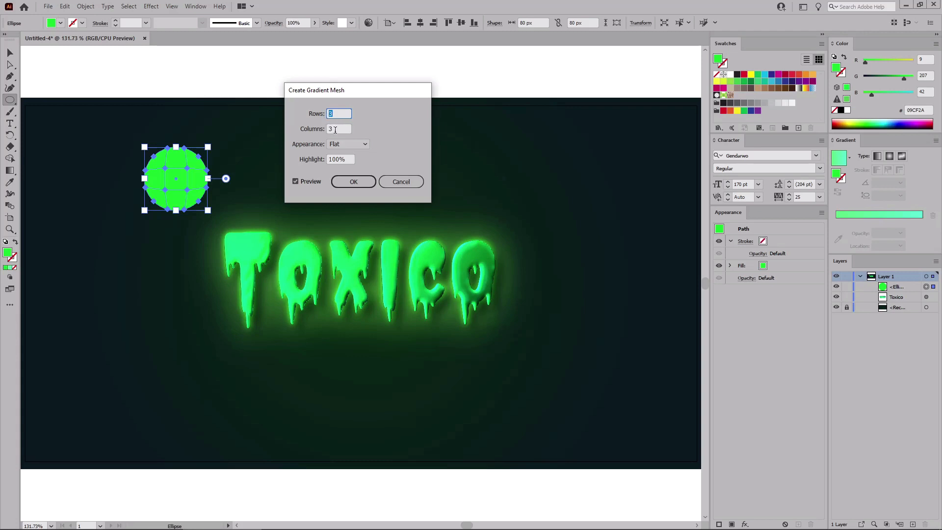
key(Tab)
click(349, 185)
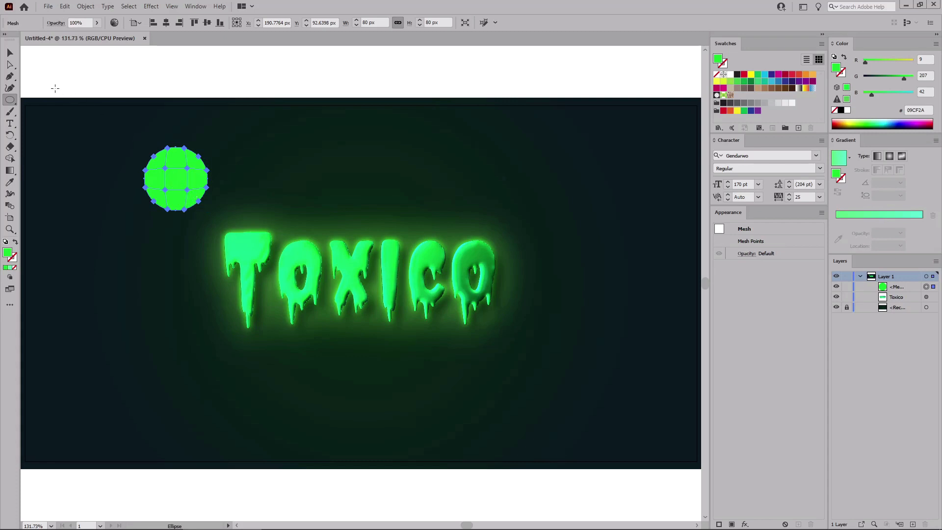
- Colour the two upper inner mesh points of the circle RGB 134, 252, 68
click(10, 64)
click(165, 169)
shift+click(187, 169)
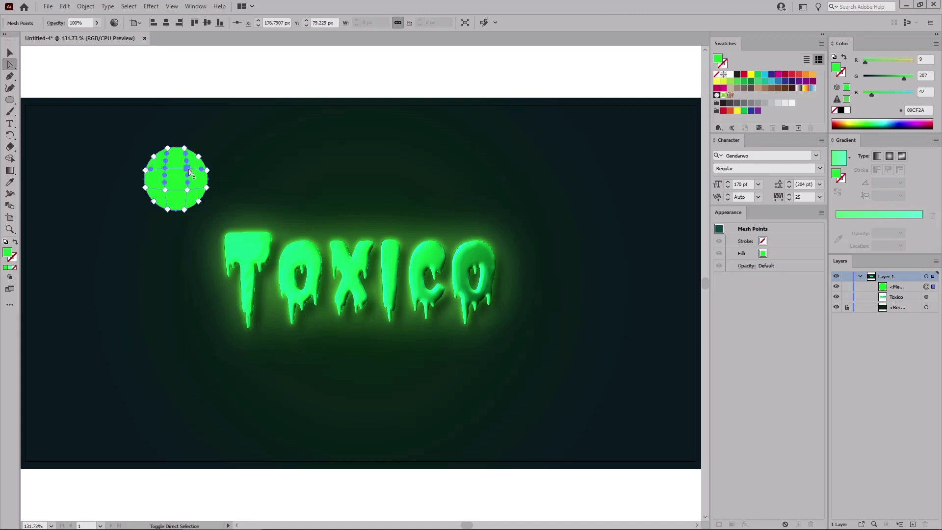
click(924, 59)
text(134)
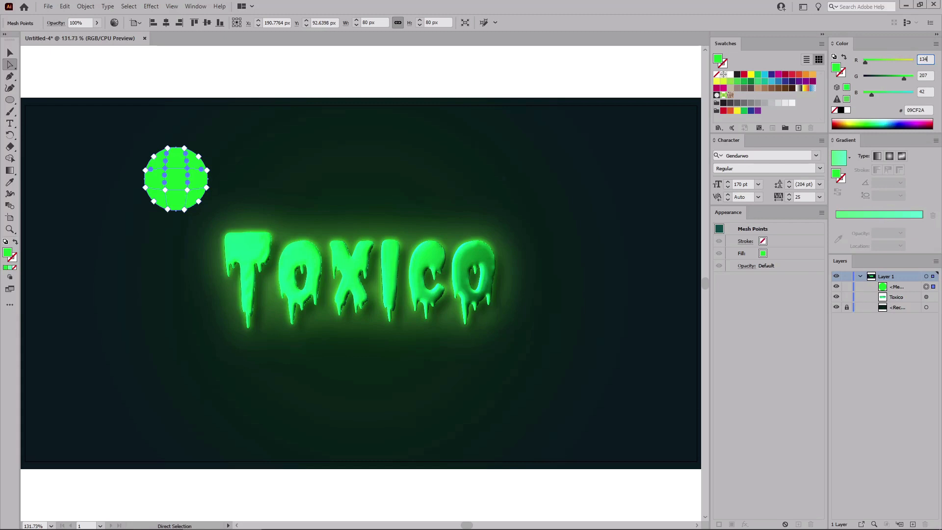
key(Tab)
text(2)
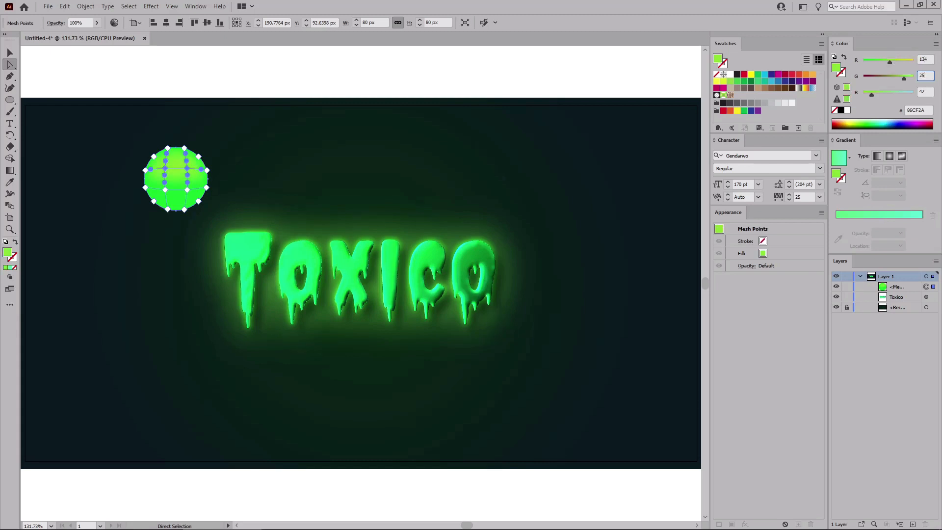
key(Tab)
text(6)
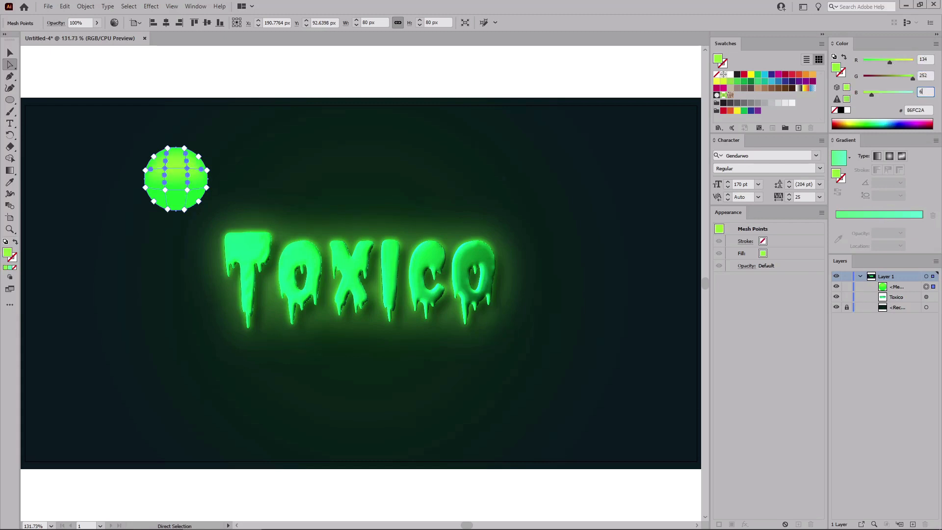
key(Return)
- Scale the mesh circle down proportionally to about 14 px wide
click(10, 53)
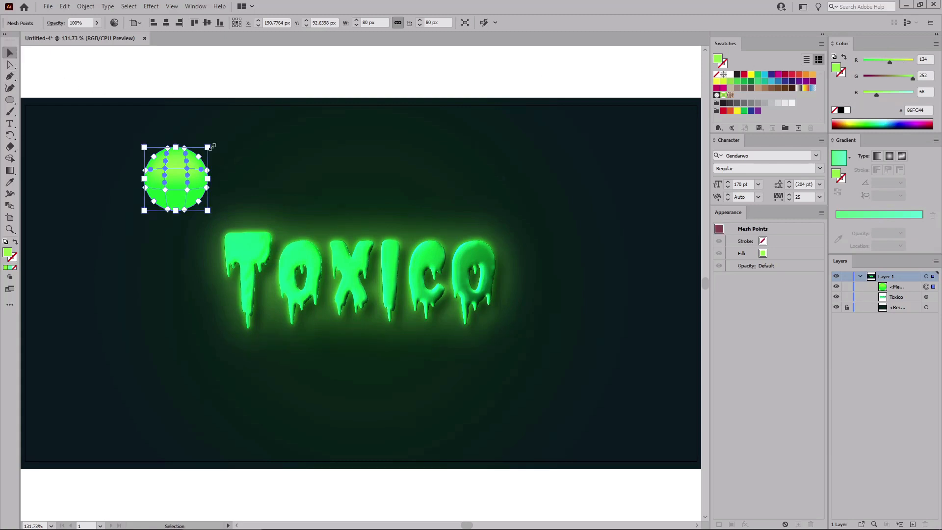
drag(210, 147, 153, 201)
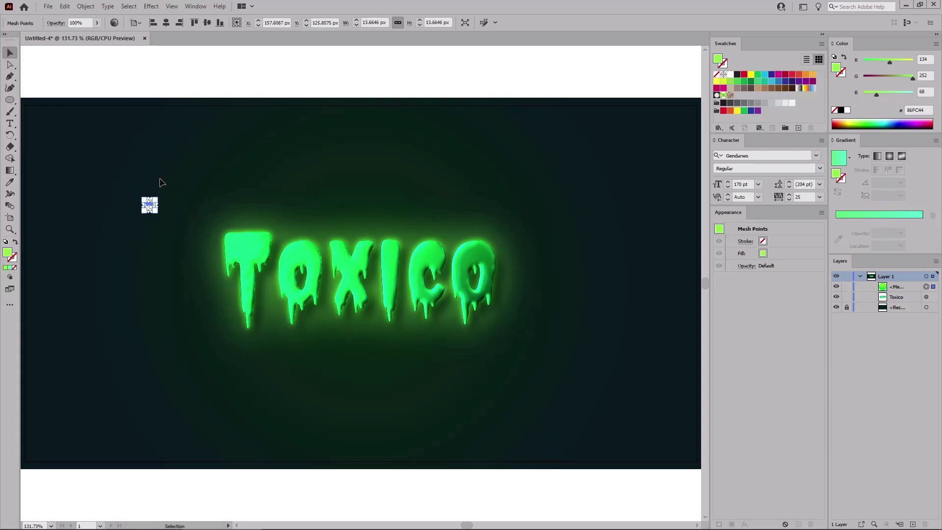
- Scatter copies of the mesh circle in varied small sizes around and over the TOXICO lettering
click(157, 174)
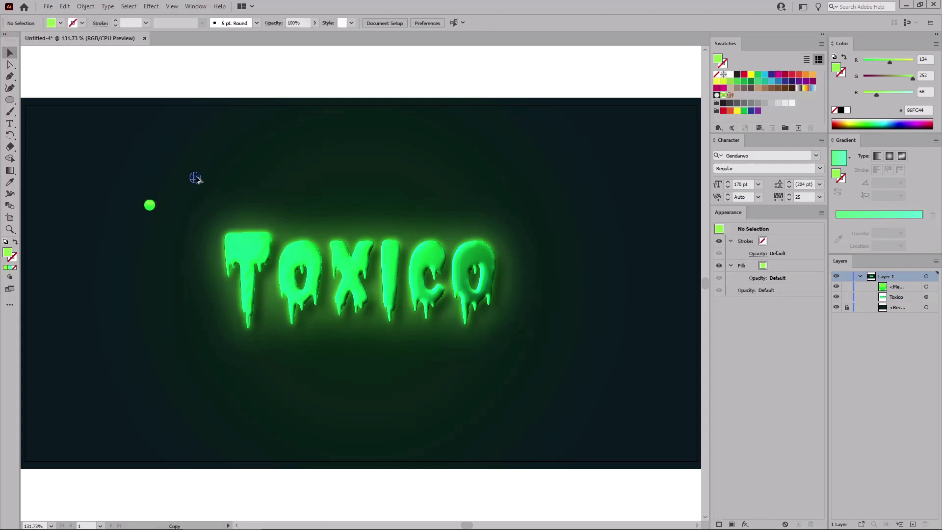
drag(197, 177, 266, 183)
click(212, 174)
click(225, 152)
click(197, 178)
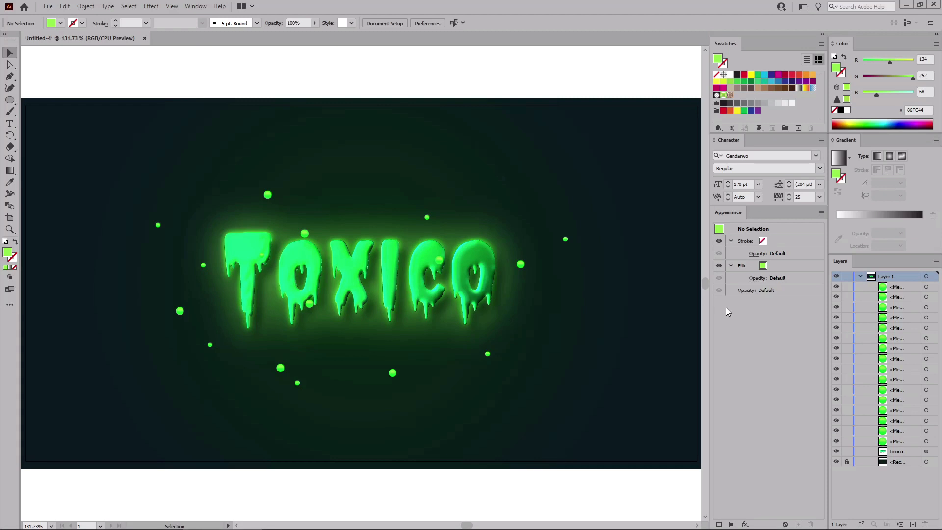
- Group all the mesh bubbles, leaving the lettering and background out of the group
click(927, 290)
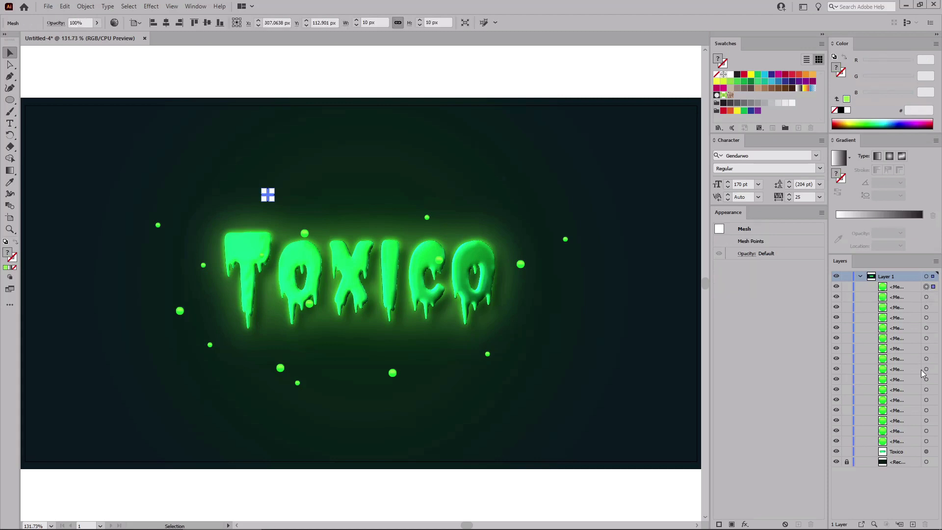
shift+click(926, 443)
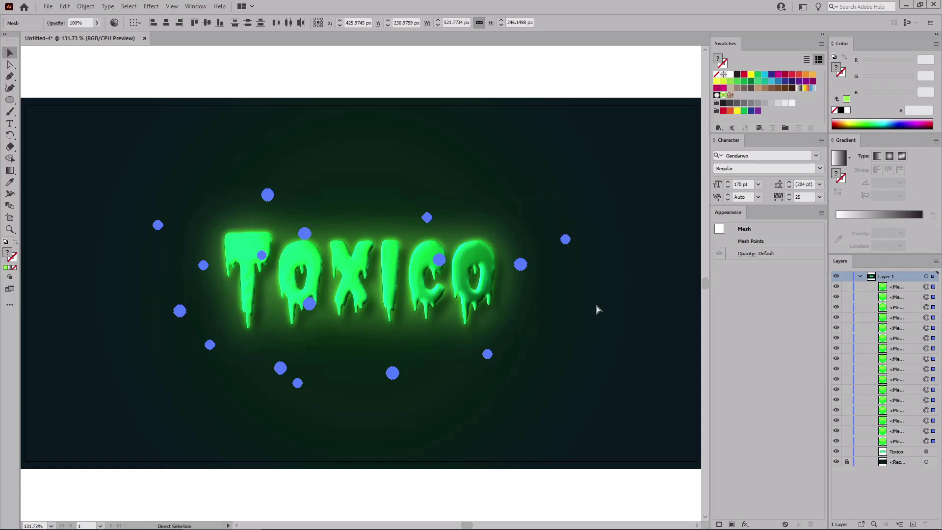
key(ctrl+g)
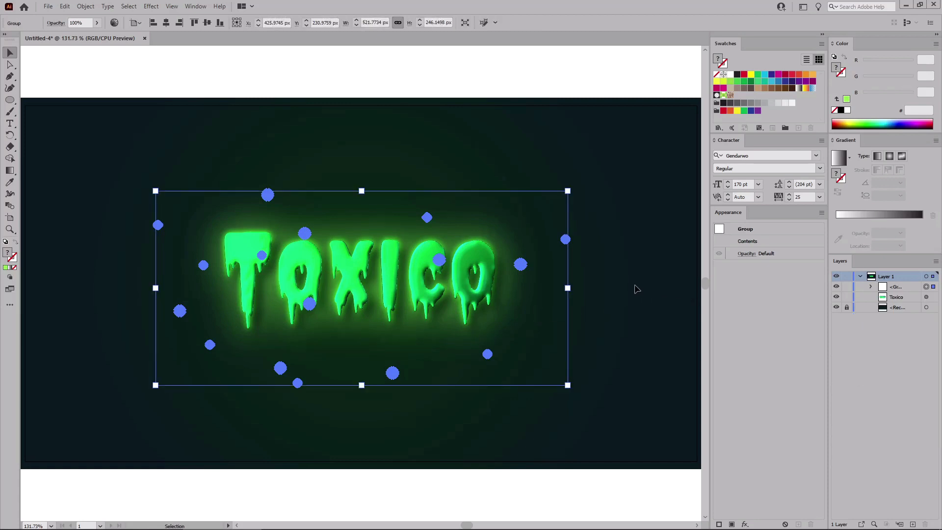
- Set up a Multiply drop shadow on the bubble group with 15% opacity, 1 px X and Y offsets and 0 px blur
click(152, 7)
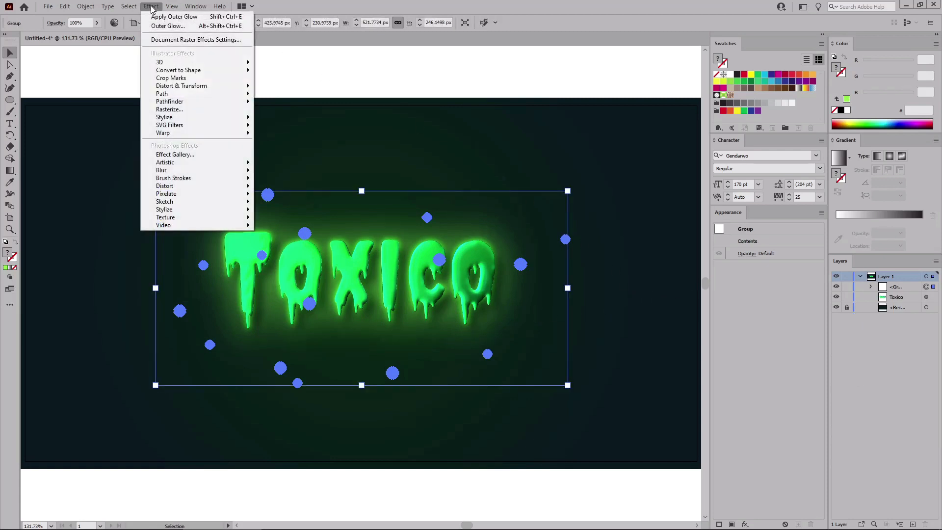
mouse_move(176, 118)
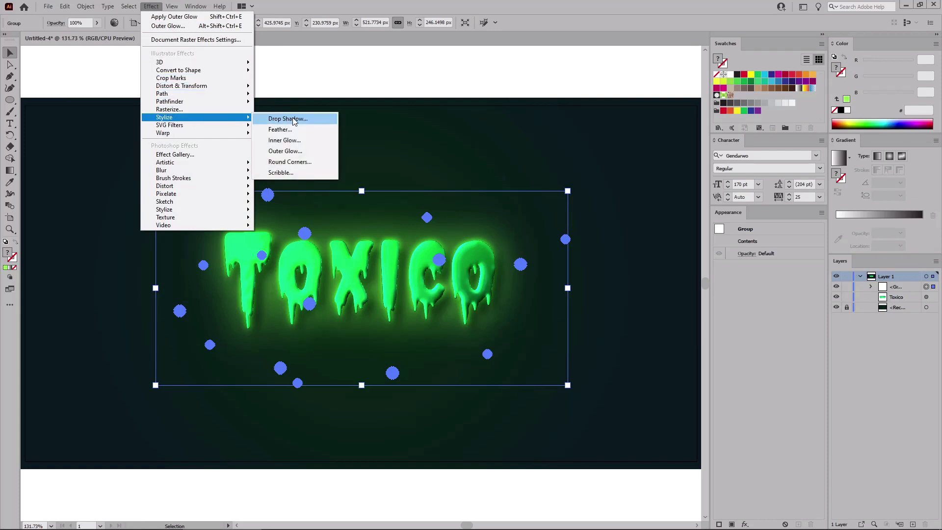
click(292, 117)
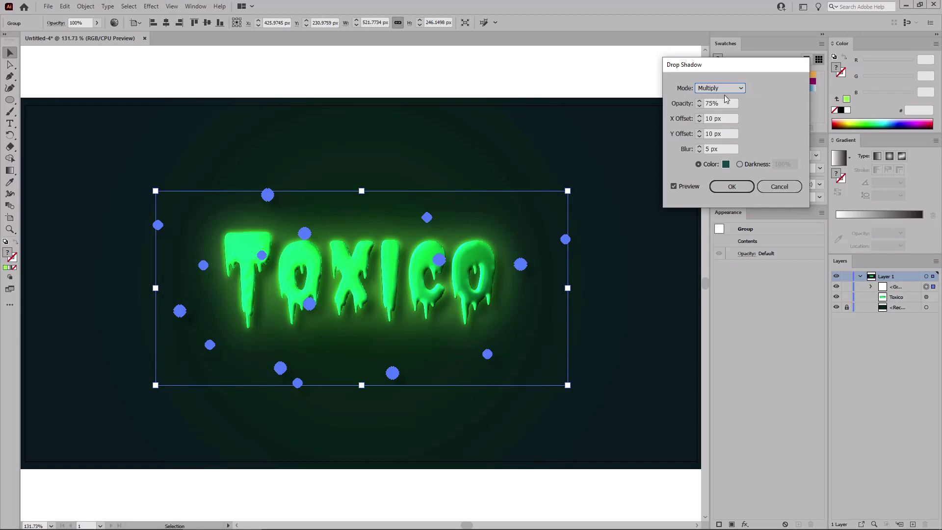
click(726, 101)
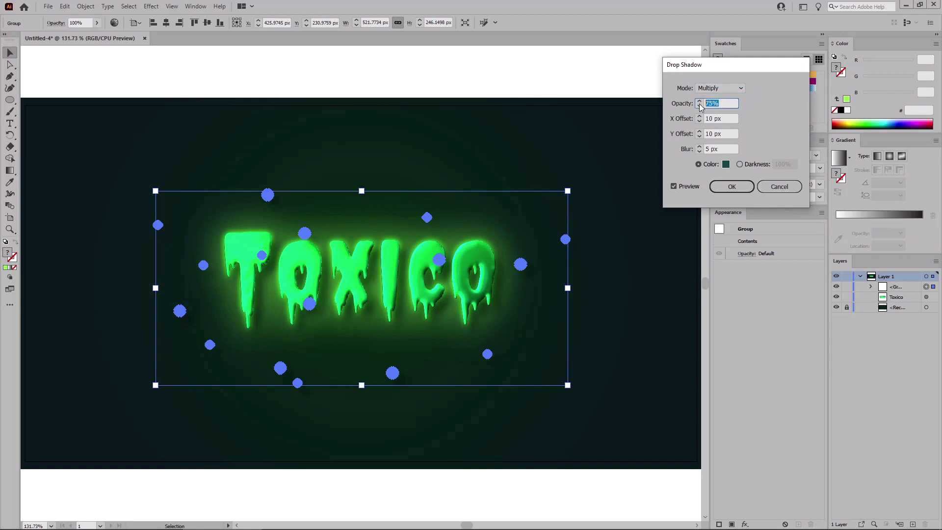
text(15)
key(Tab)
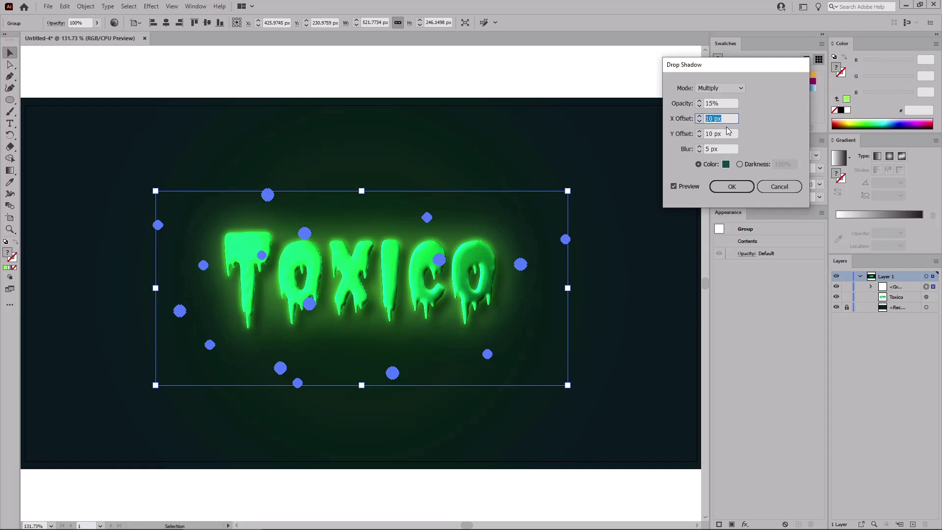
text(1)
key(Tab)
text(1)
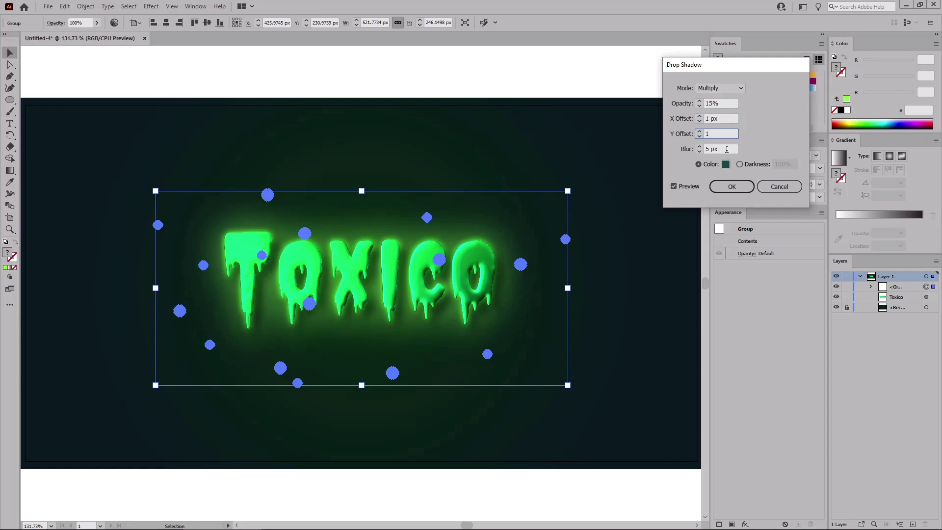
key(Tab)
text(0)
- Colour the bubble group's drop shadow black and apply the effect
click(726, 164)
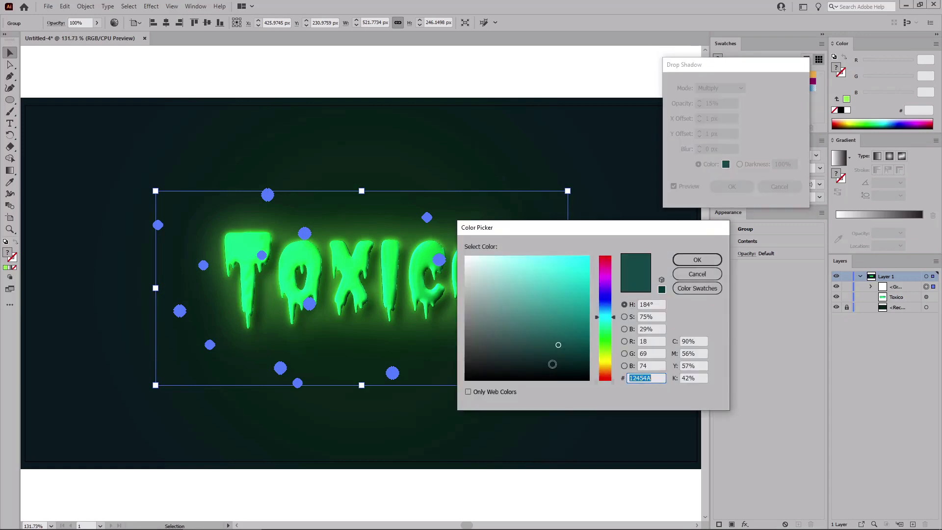
drag(550, 361, 460, 387)
click(697, 260)
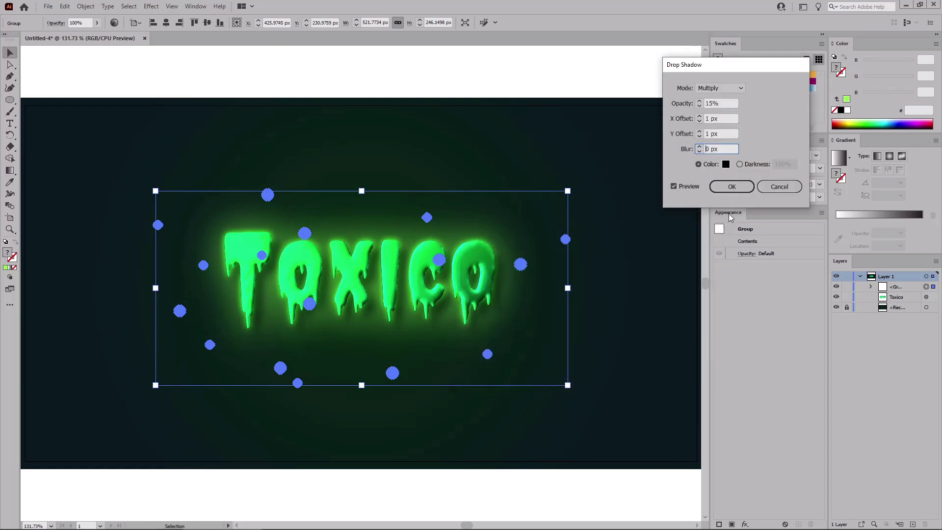
click(731, 187)
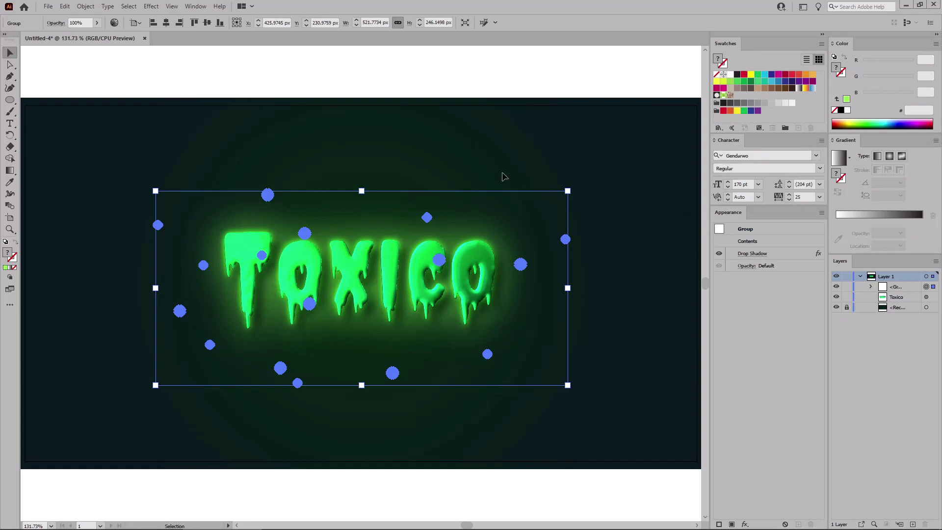
- Start a Screen-mode outer glow on the bubble group and colour it RGB 98, 249, 9
click(151, 7)
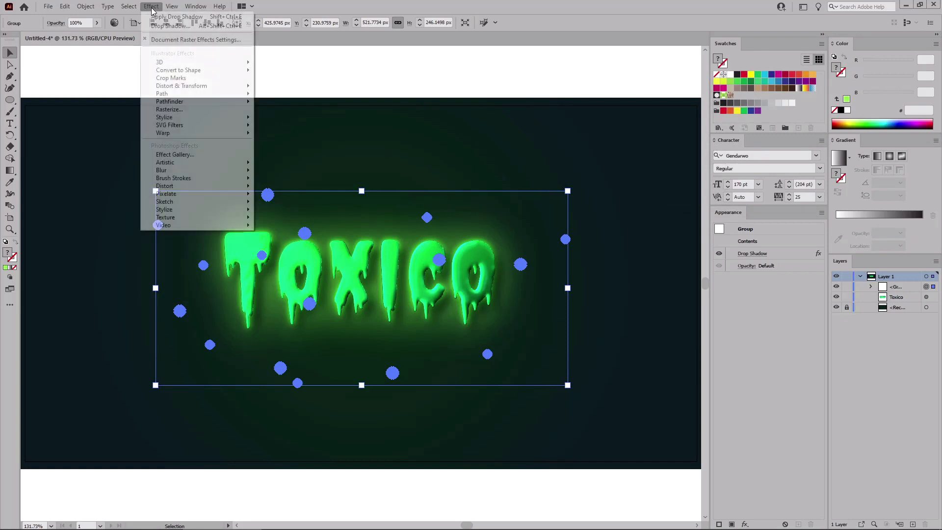
mouse_move(185, 120)
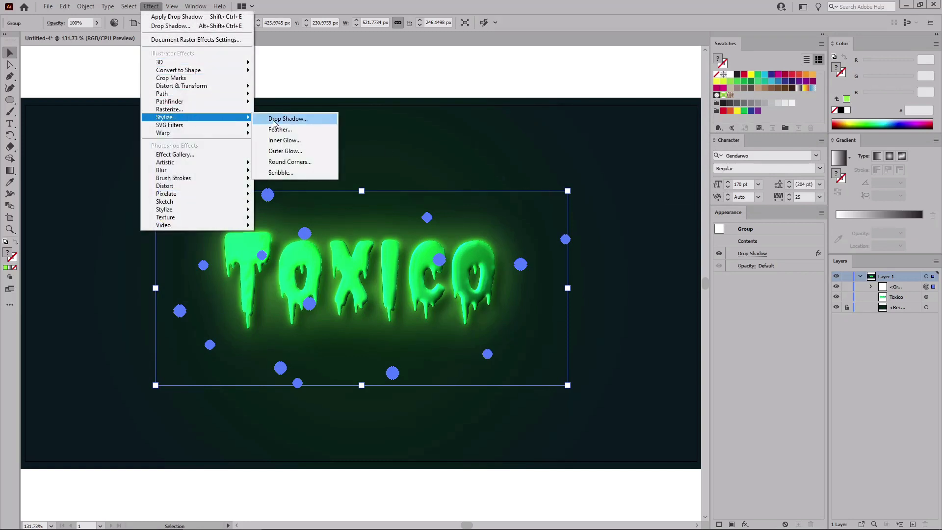
click(284, 151)
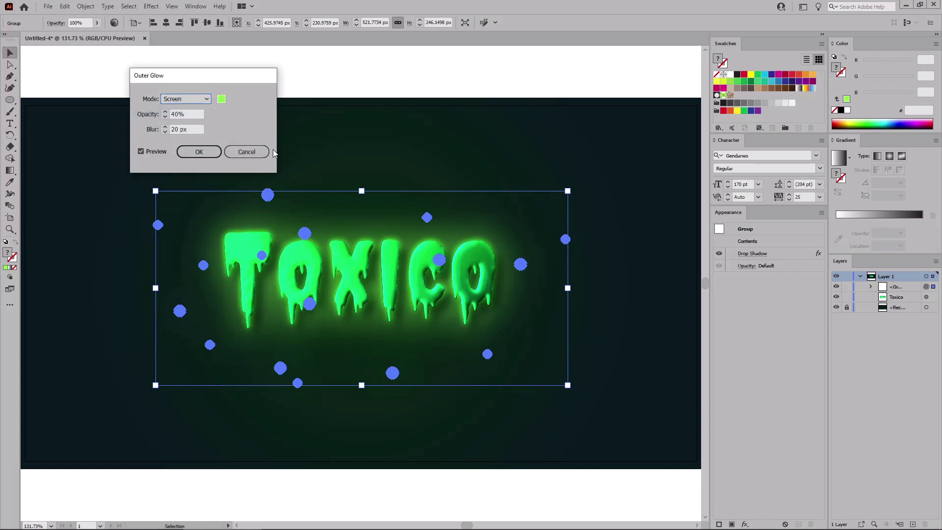
click(221, 101)
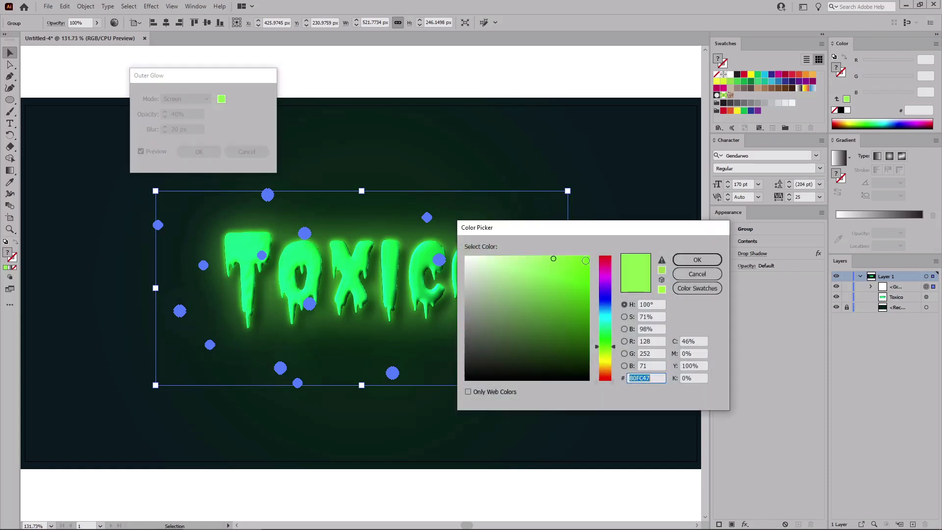
click(655, 340)
text(98)
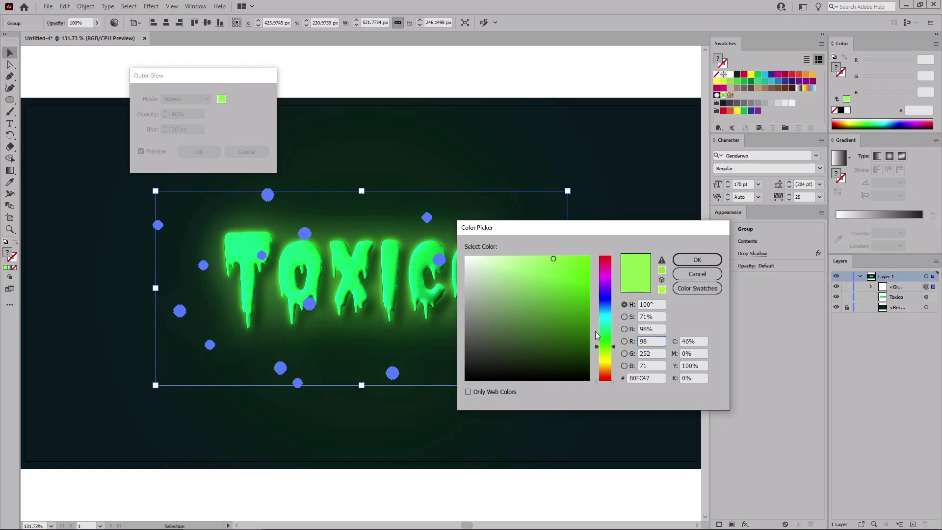
key(Tab)
text(249)
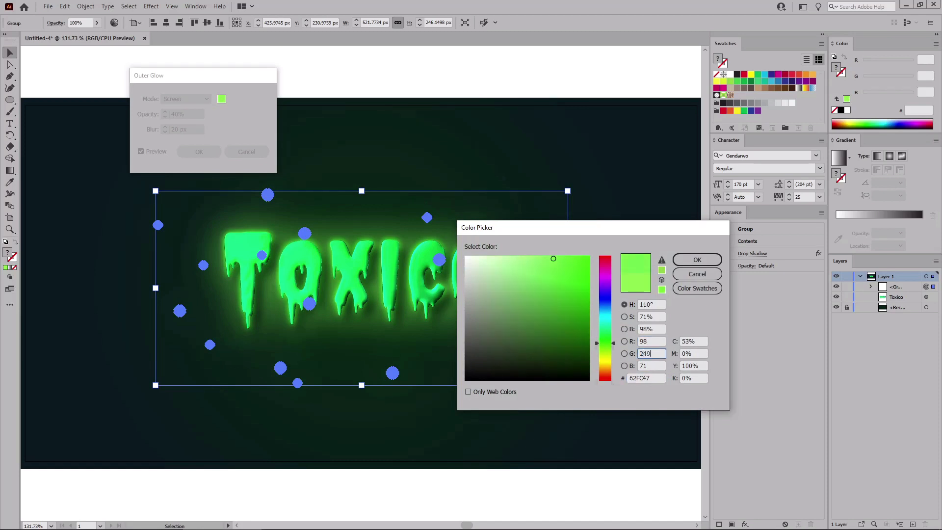
key(Tab)
text(9)
click(698, 259)
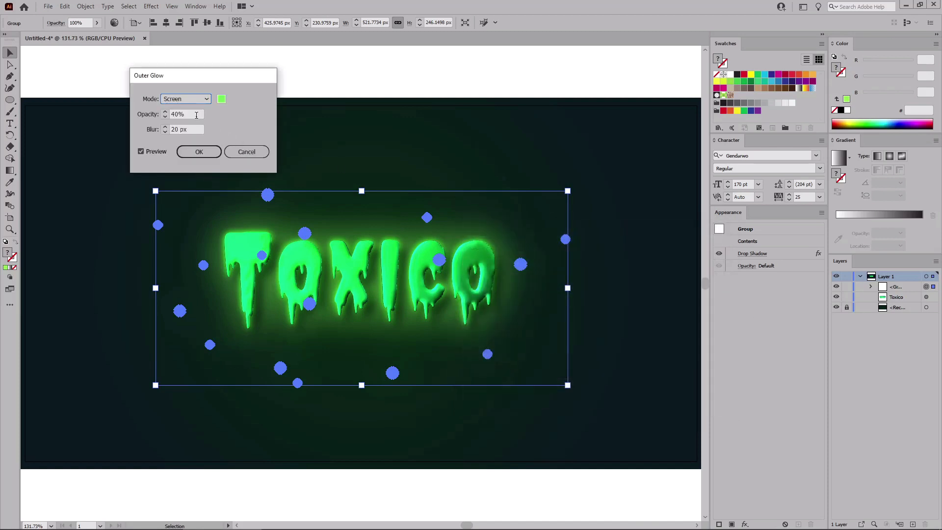
- Set the outer glow to 75% opacity and 3 px blur, apply it and deselect the bubble group
drag(192, 114, 171, 115)
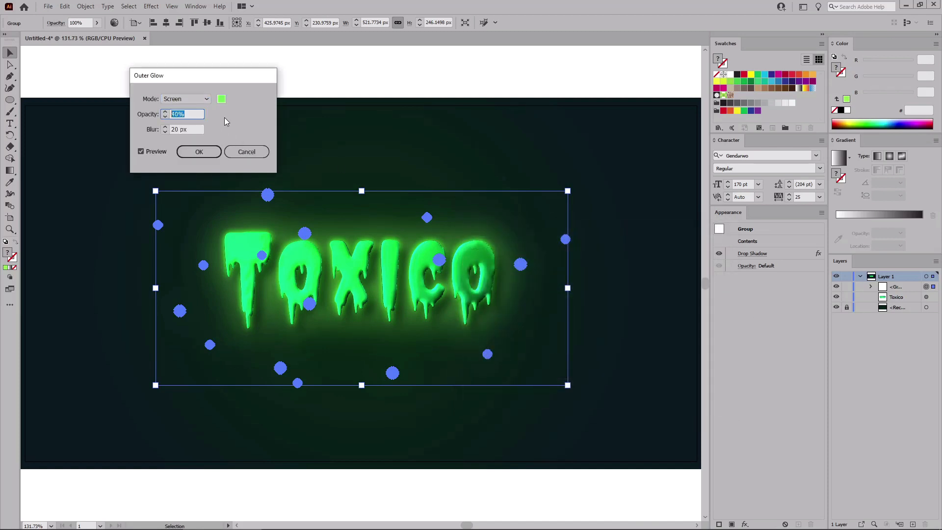
text(75)
key(Tab)
text(3)
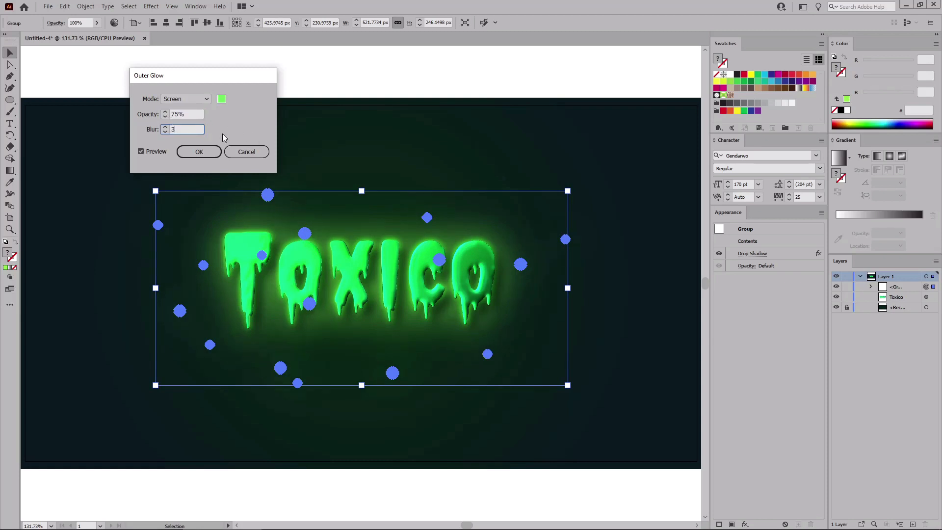
click(207, 156)
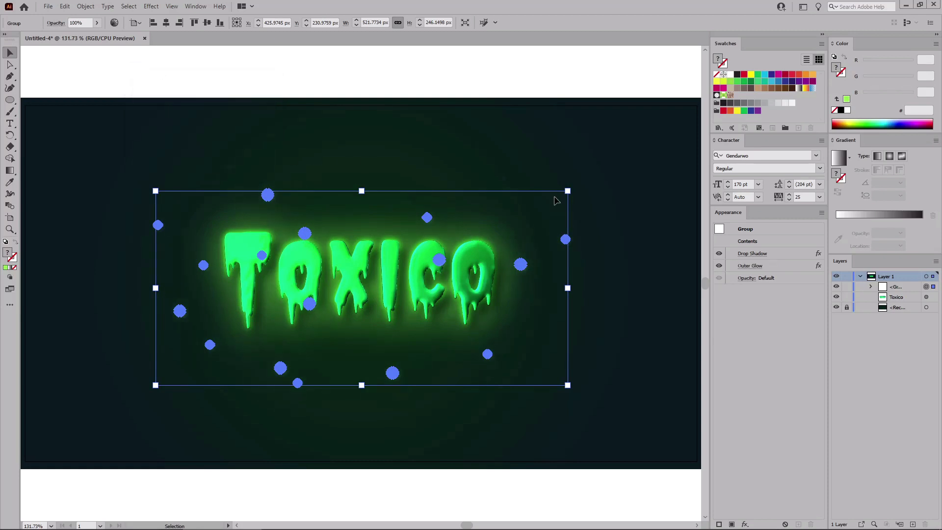
click(632, 150)
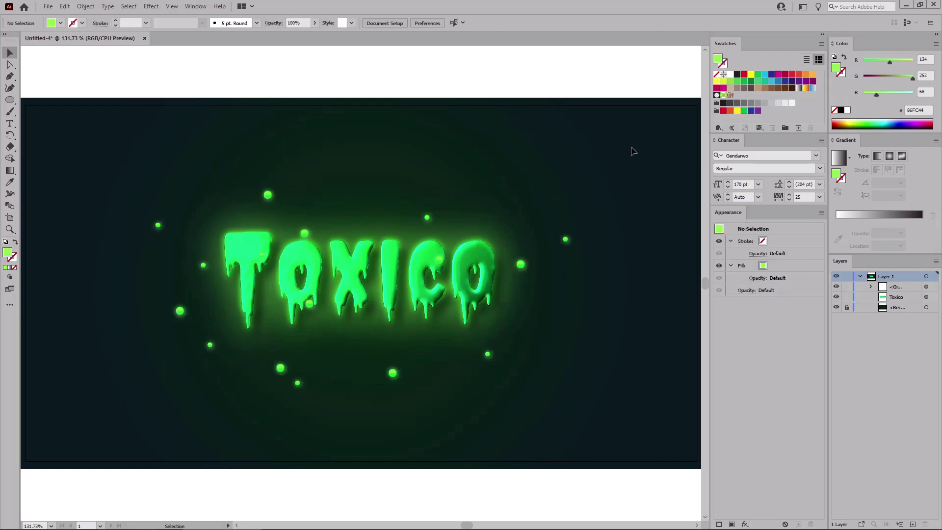